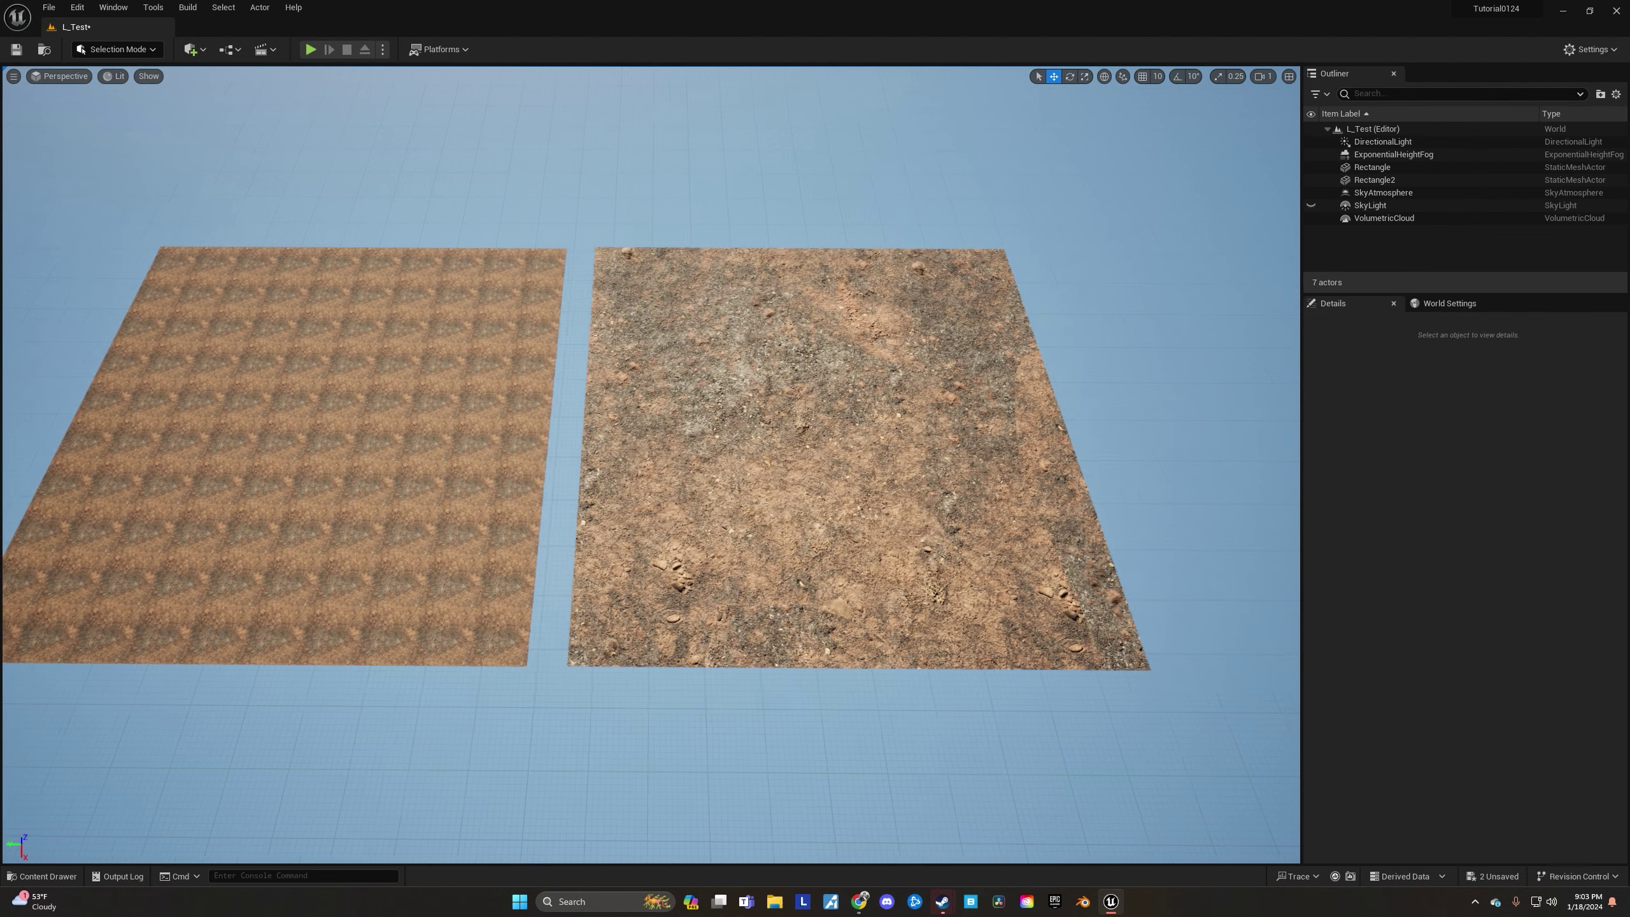
- Compare the visibly tiled ground plane with the non-repeating ground plane in the level
key("s")
key("a")
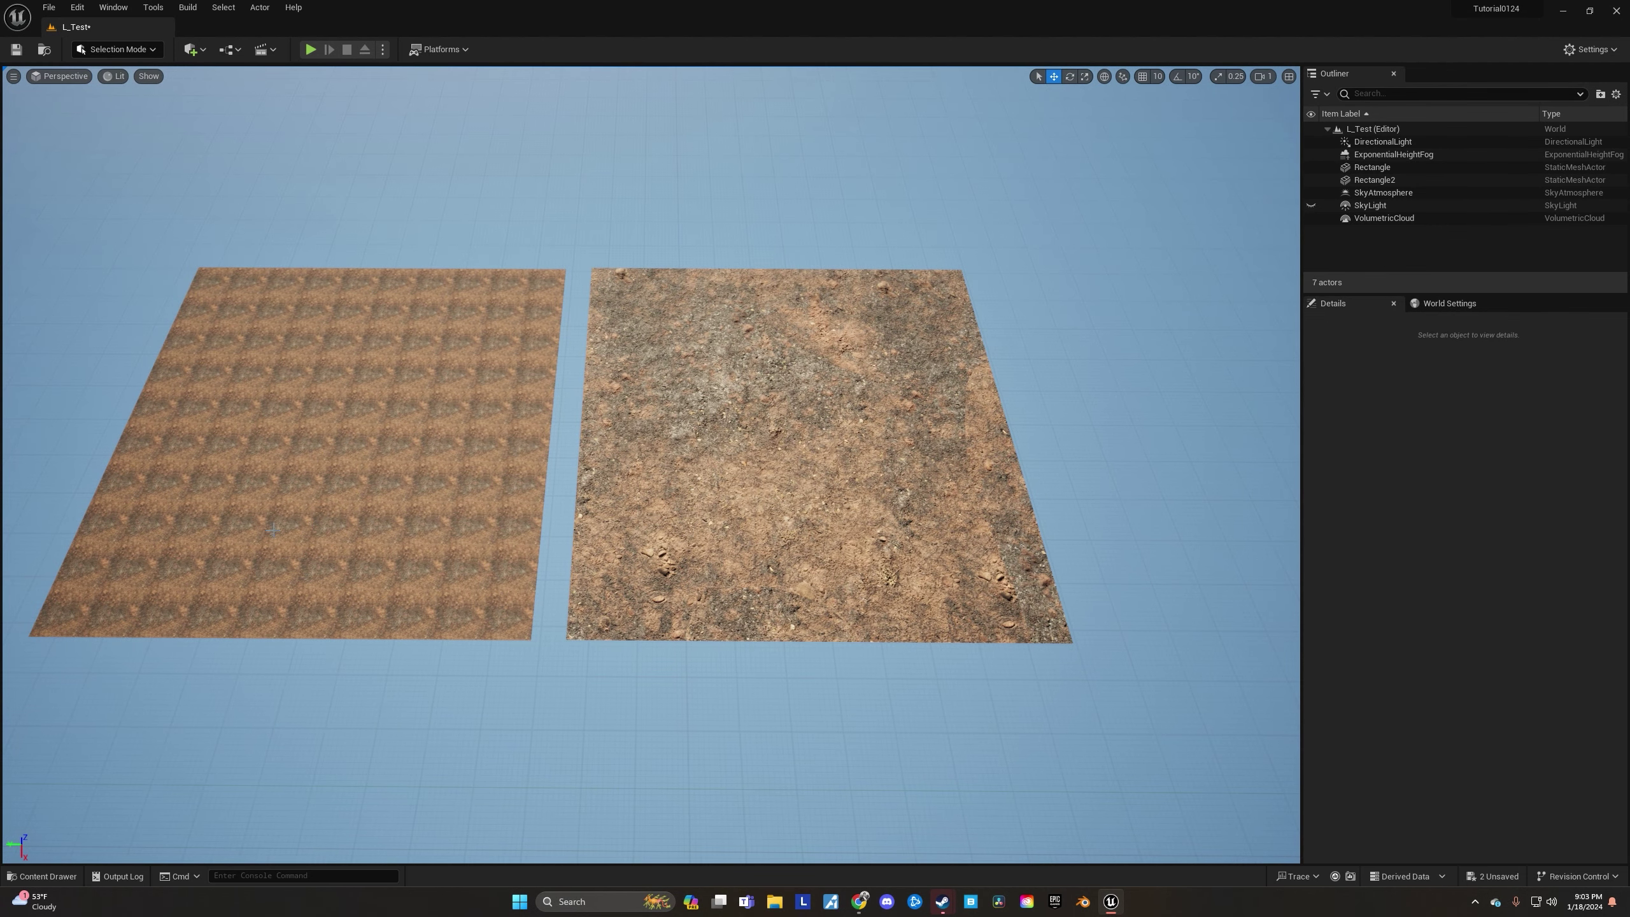
key("a")
right_click_drag(273, 530, 278, 543)
key("w")
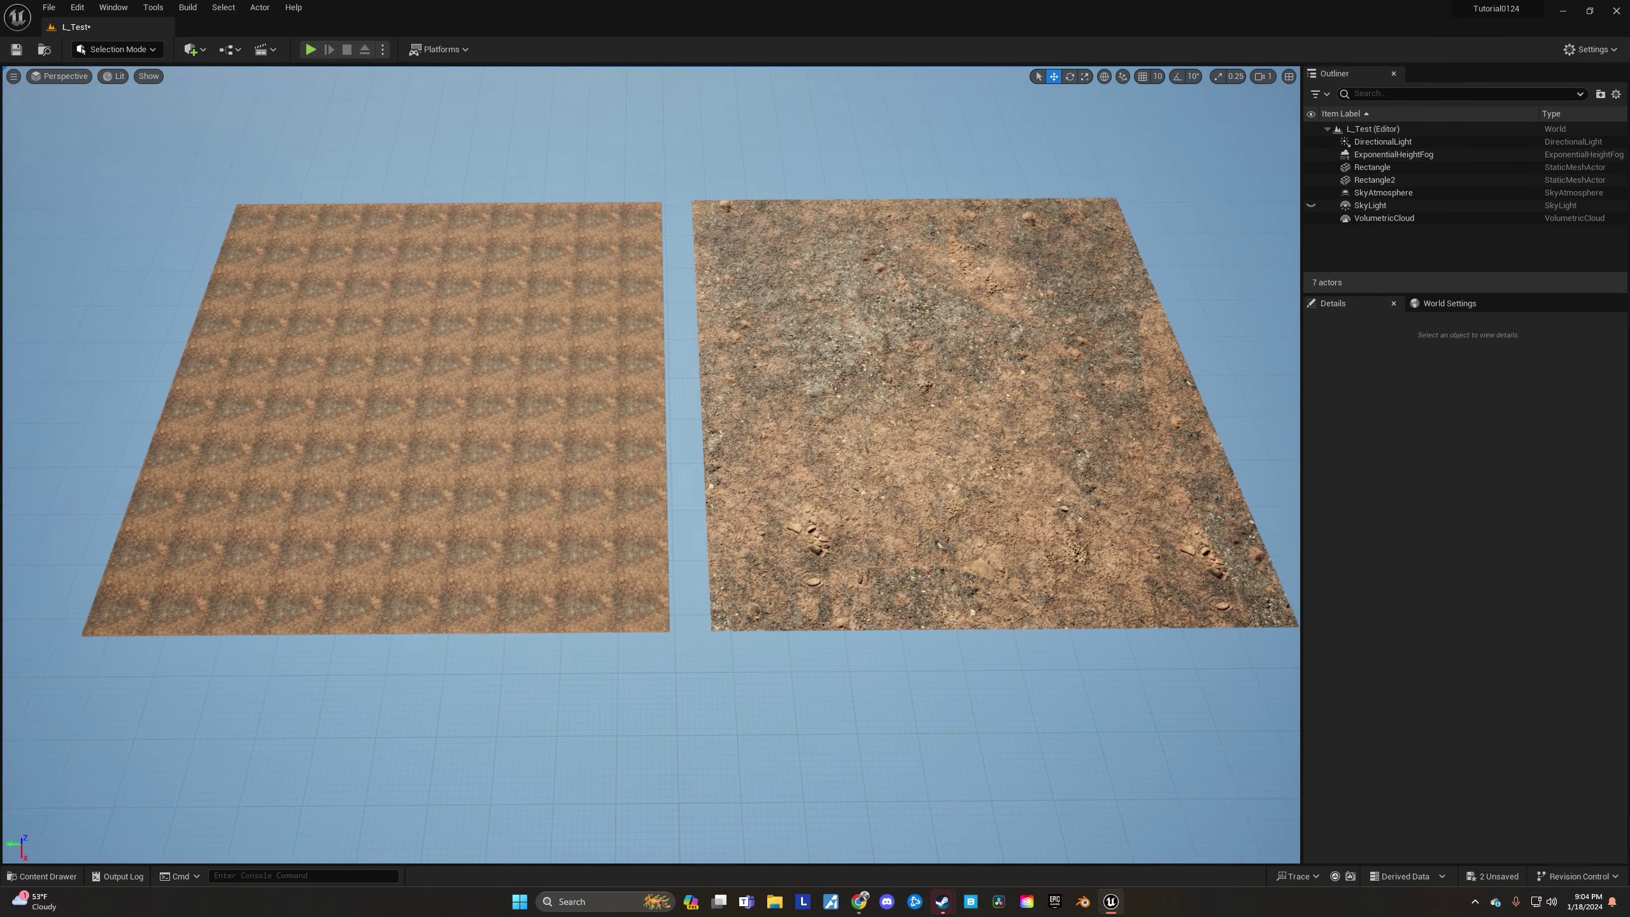
key("d")
key("s")
left_click(778, 411)
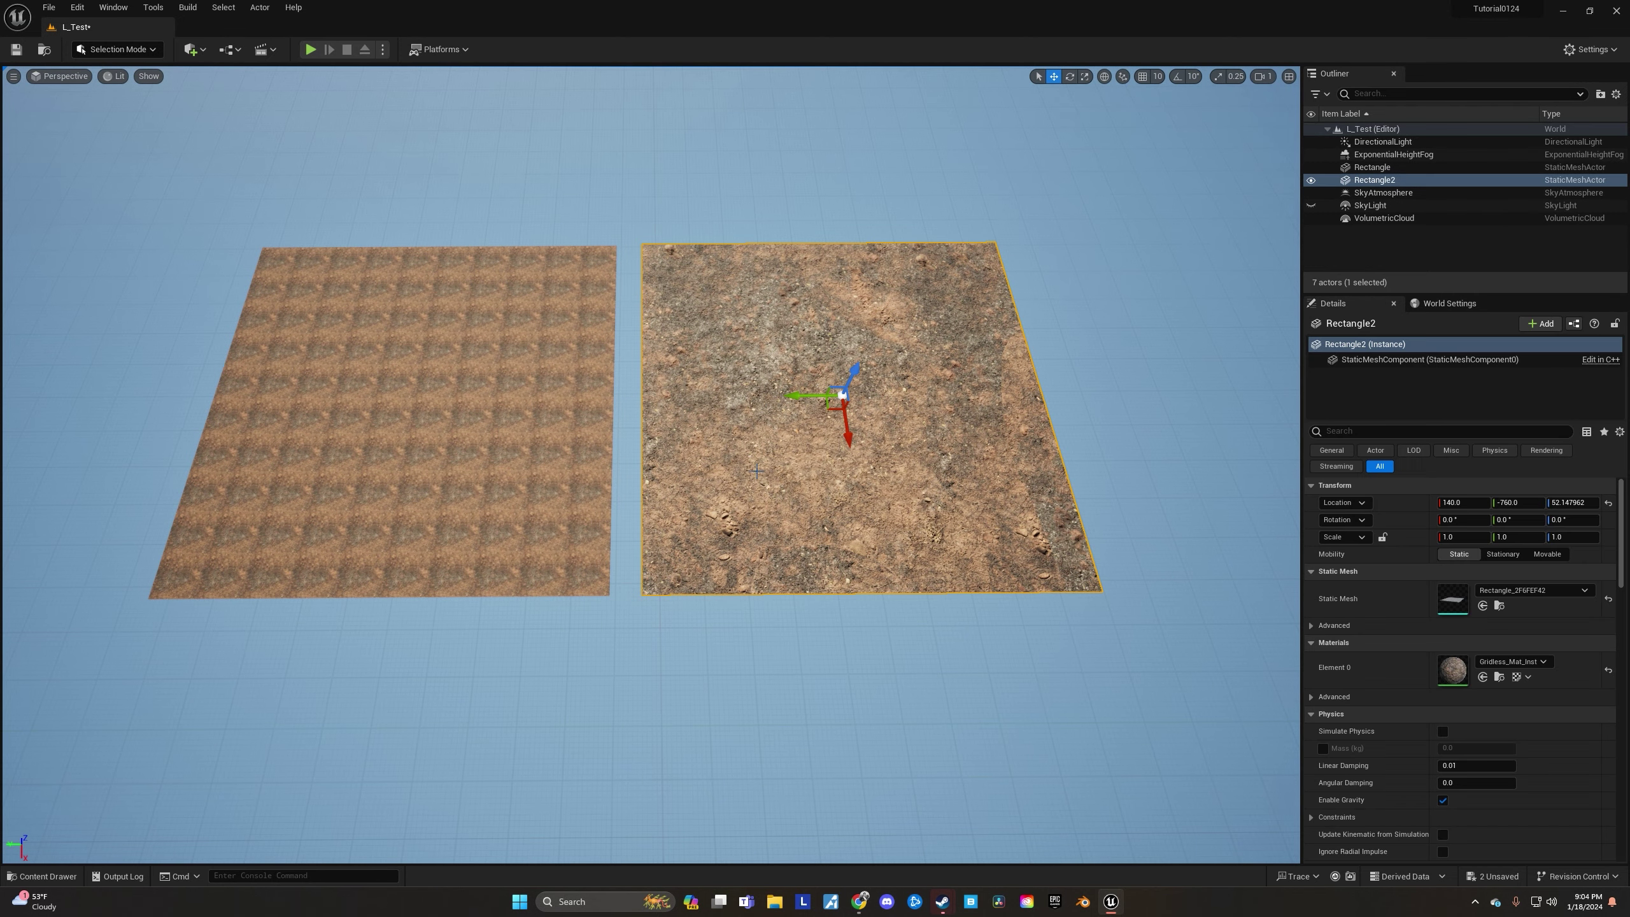
left_click(792, 641)
- Create a new material in the Content folder, keeping the default name NewMaterial
key("ctrl+space")
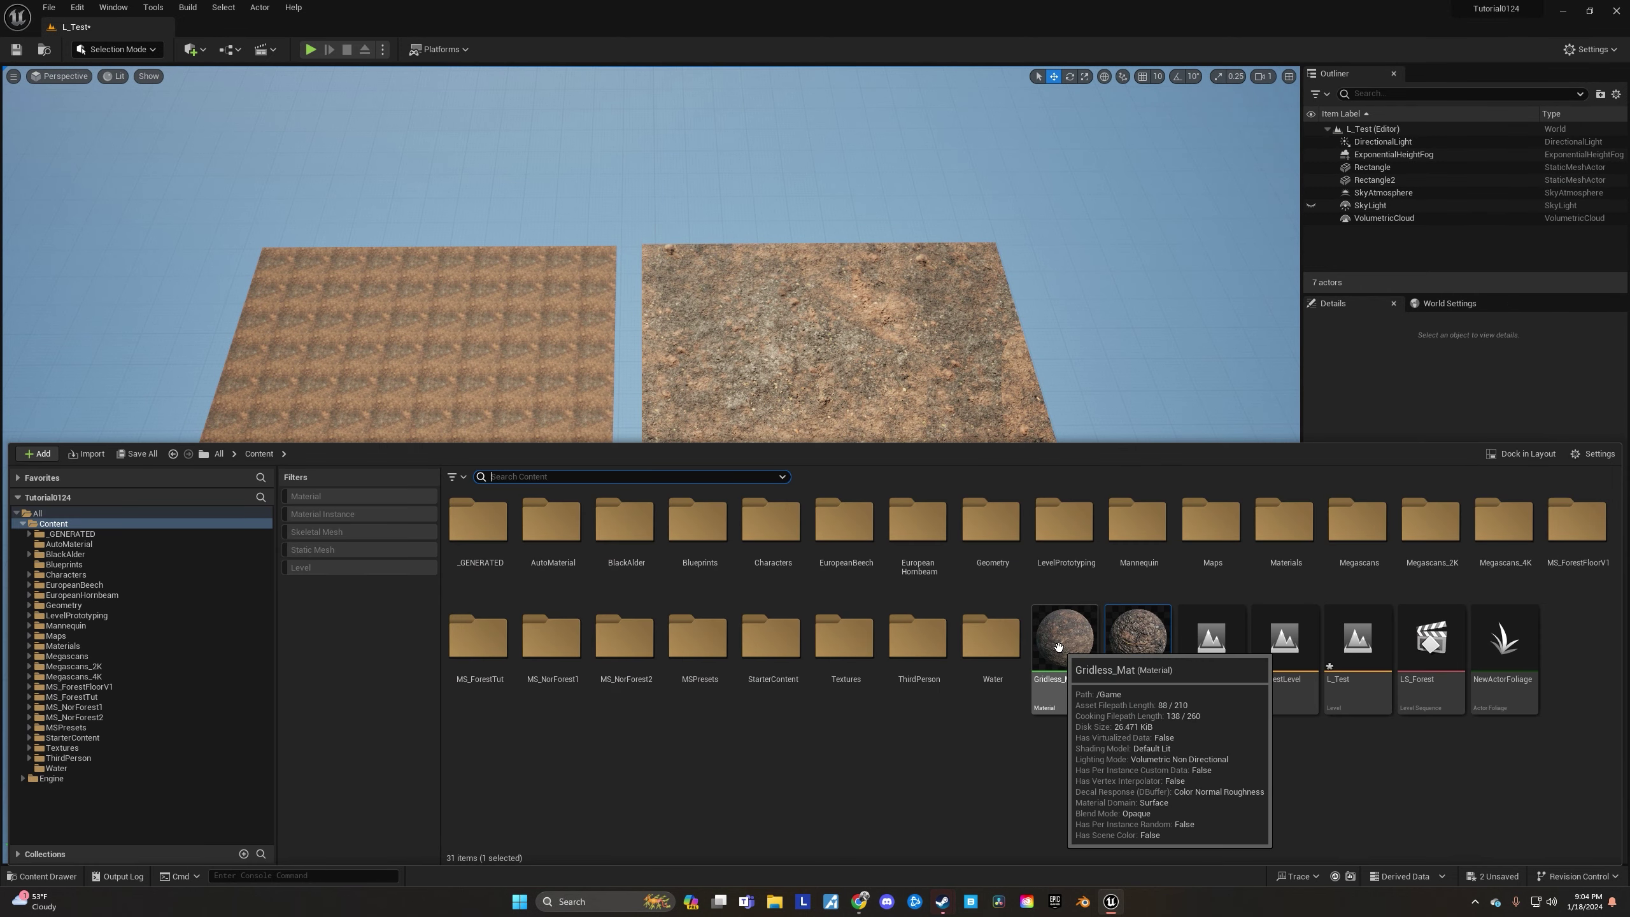
right_click(757, 760)
left_click(816, 435)
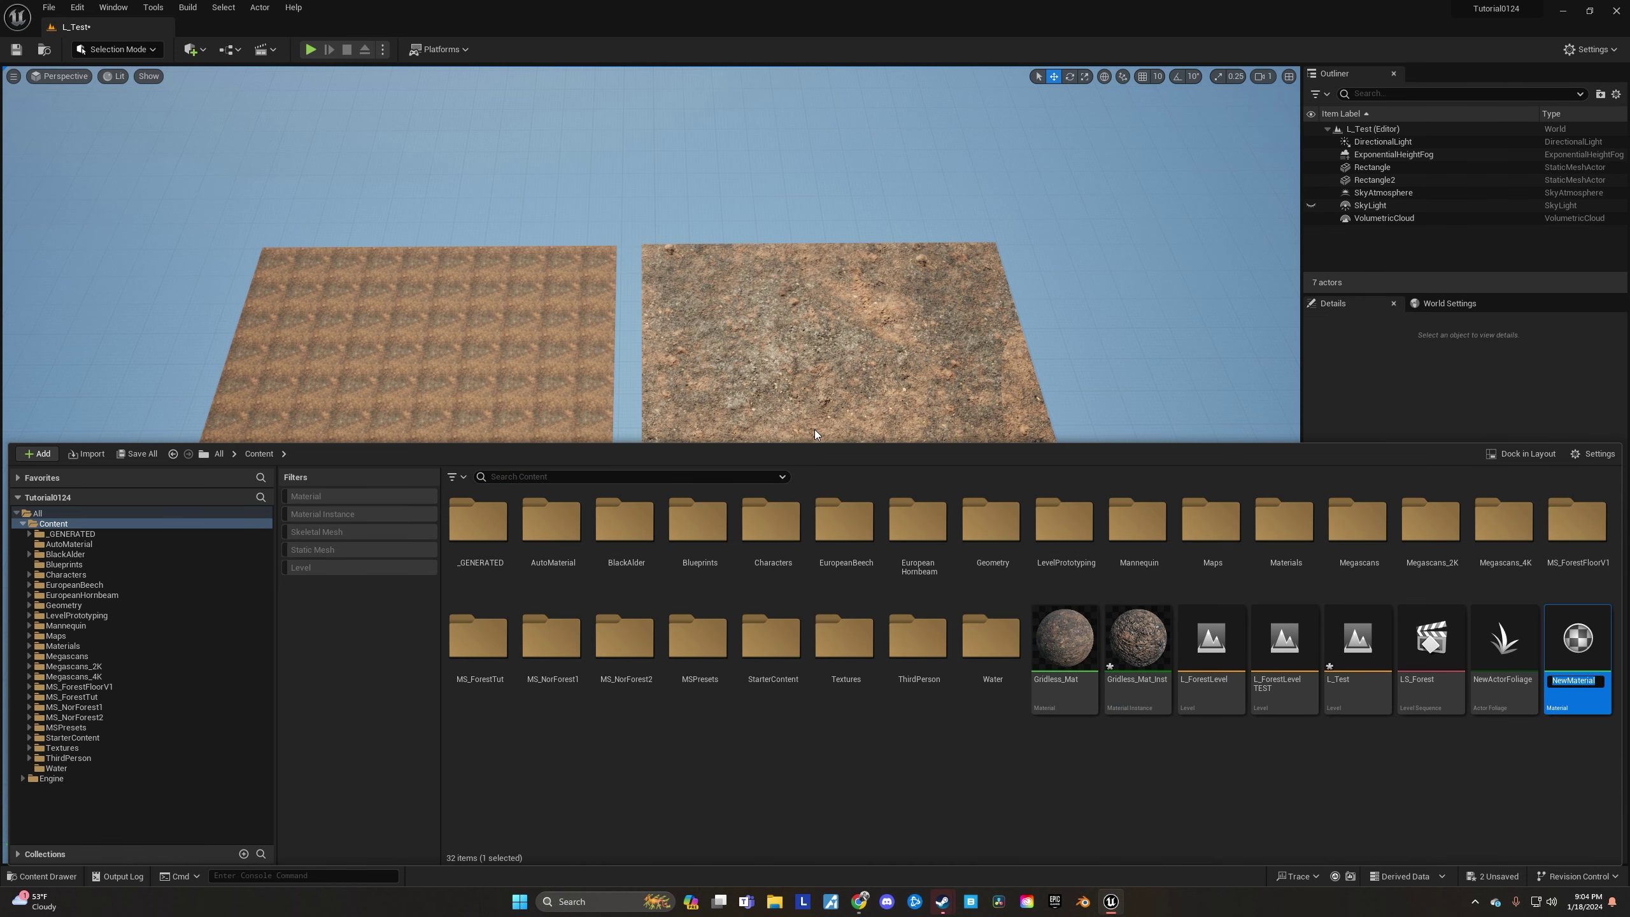
key("Return")
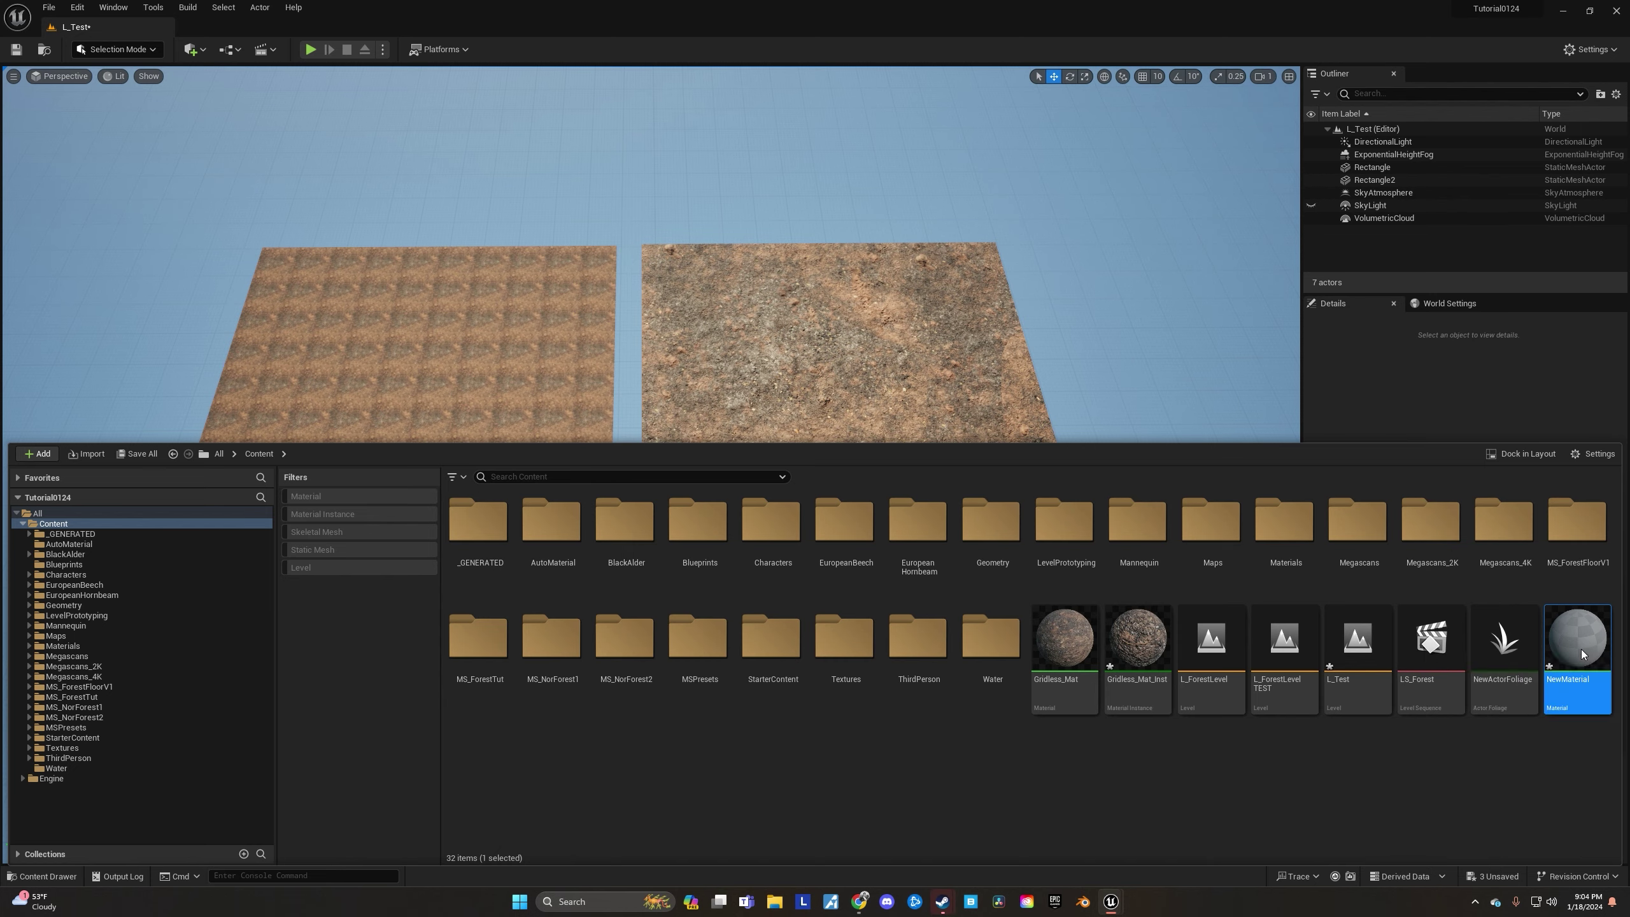
- Open NewMaterial in the material editor, enlarge its window and make room beside the main material node
double_click(1582, 650)
left_click_drag(737, 237, 999, 132)
left_click(1129, 130)
right_click_drag(641, 324, 958, 391)
scroll(762, 326, "down", 1)
right_click_drag(761, 326, 844, 315)
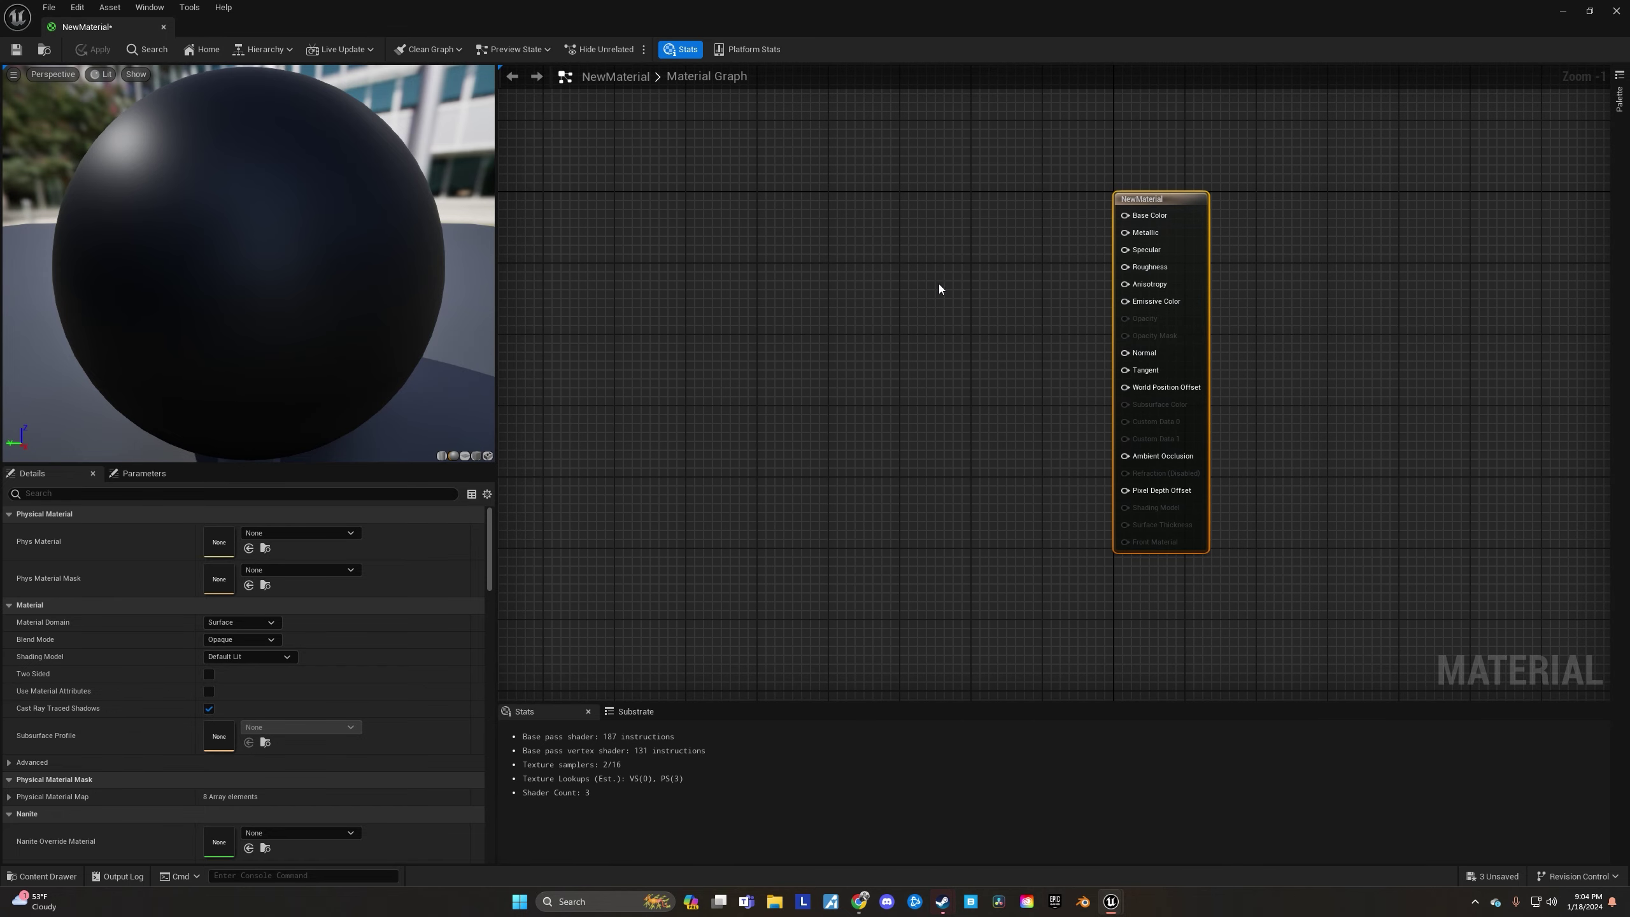
- Open the existing Gridless_Mat material from the Content folder
key("ctrl+space")
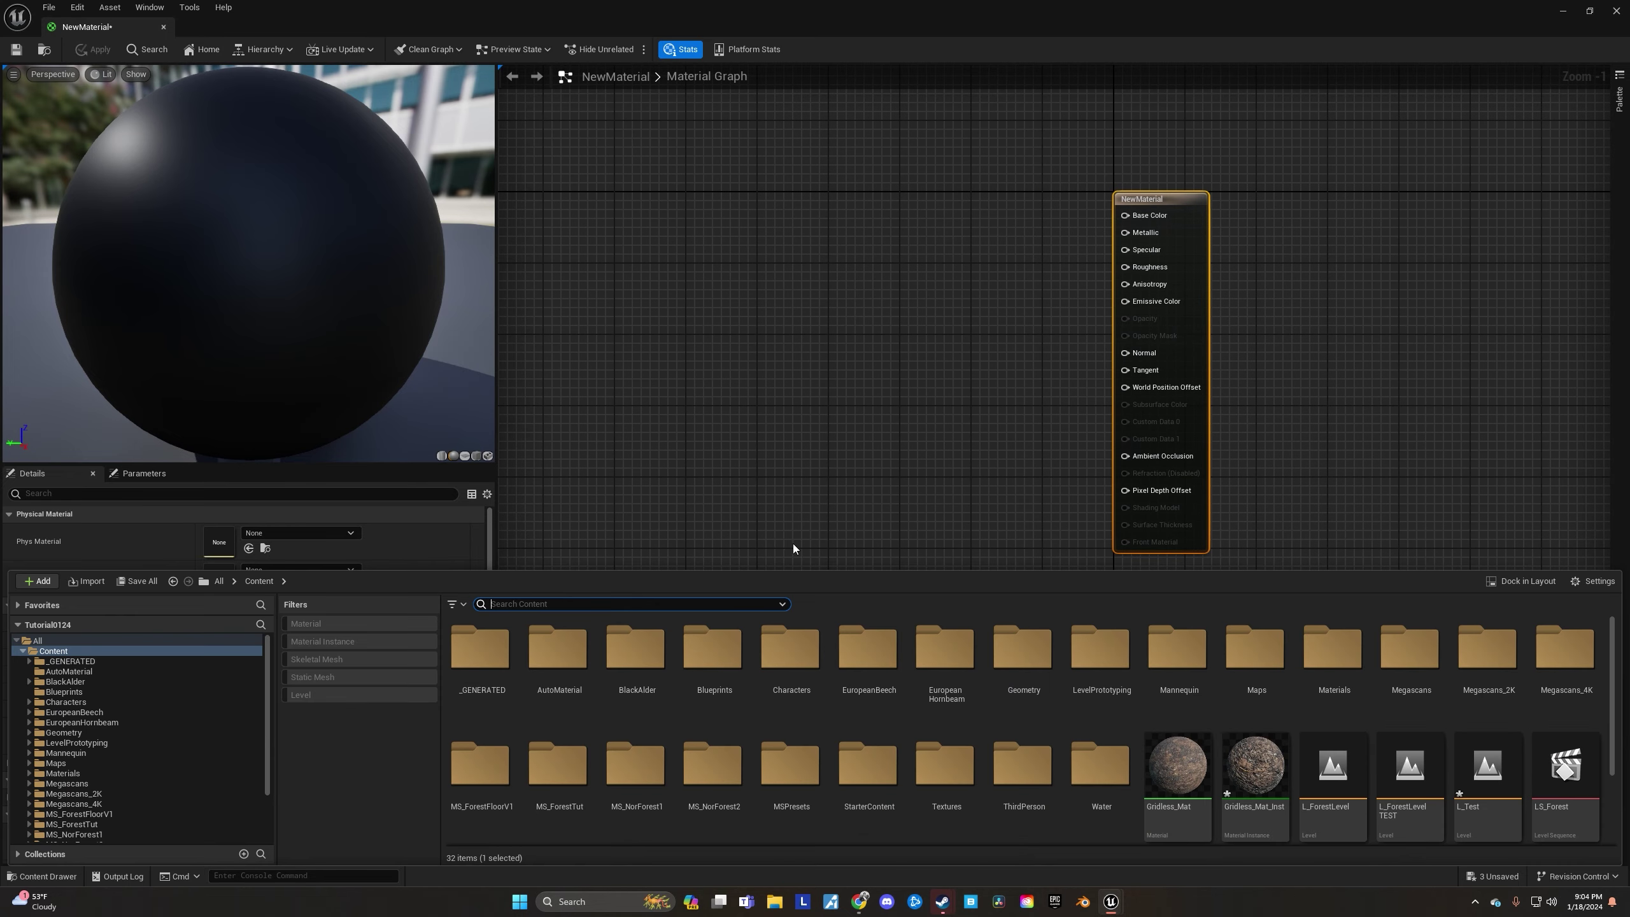
left_click(1168, 775)
double_click(1168, 776)
right_click_drag(771, 343, 937, 387)
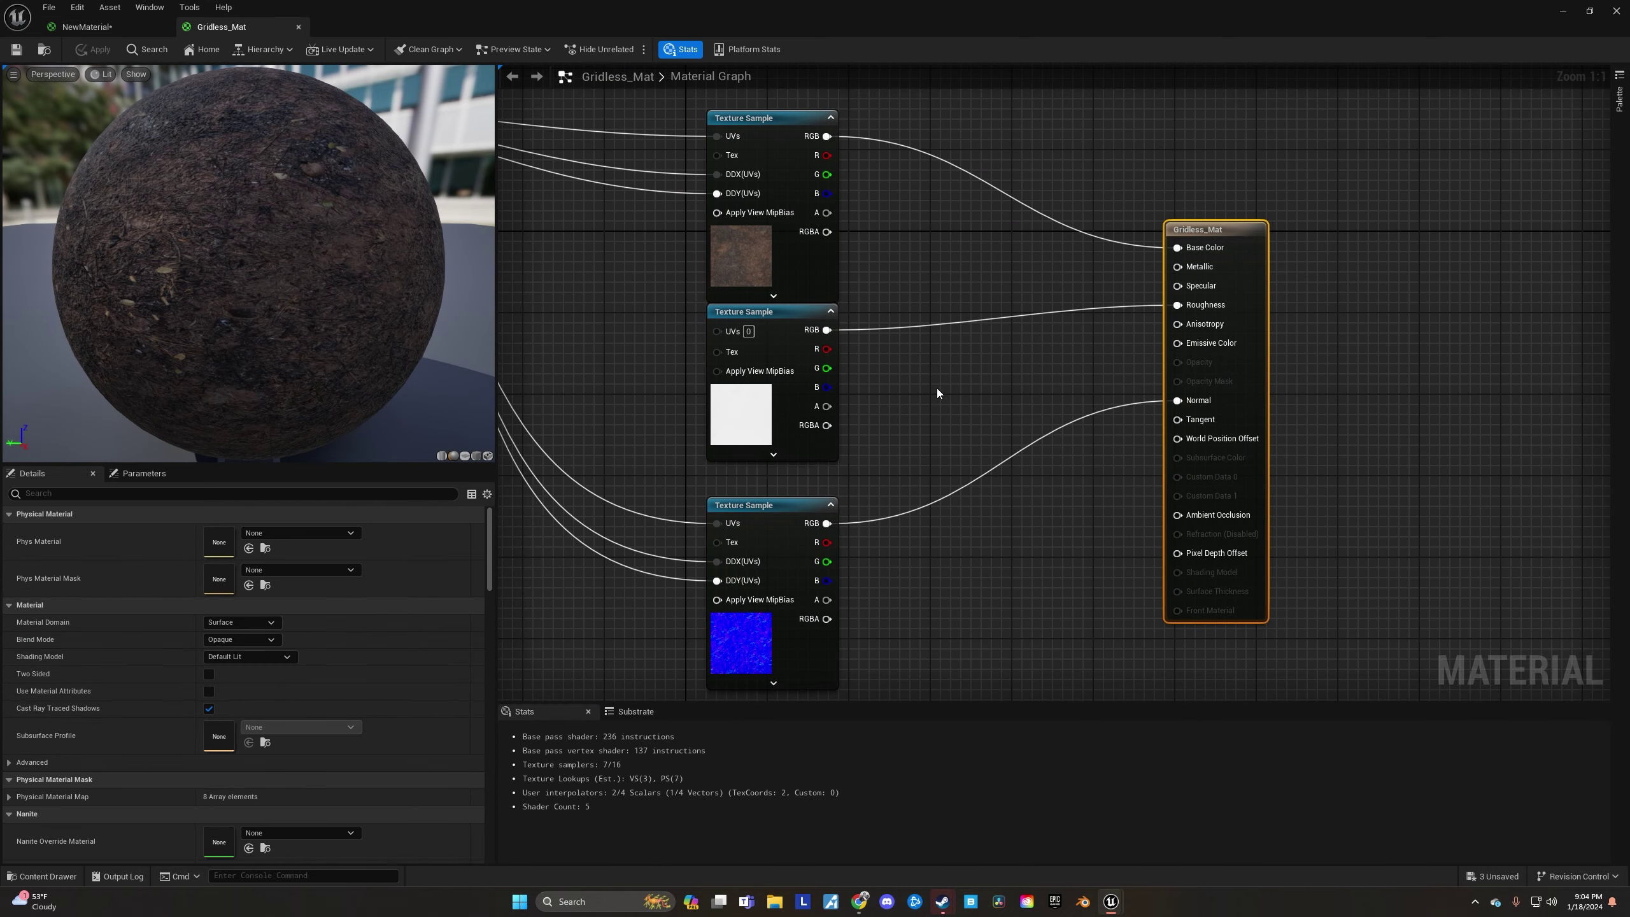
- Copy the three Texture Sample nodes from Gridless_Mat into the NewMaterial graph
right_click(936, 310)
scroll(901, 312, "down", 1)
left_click(902, 316)
left_click_drag(930, 181, 799, 550)
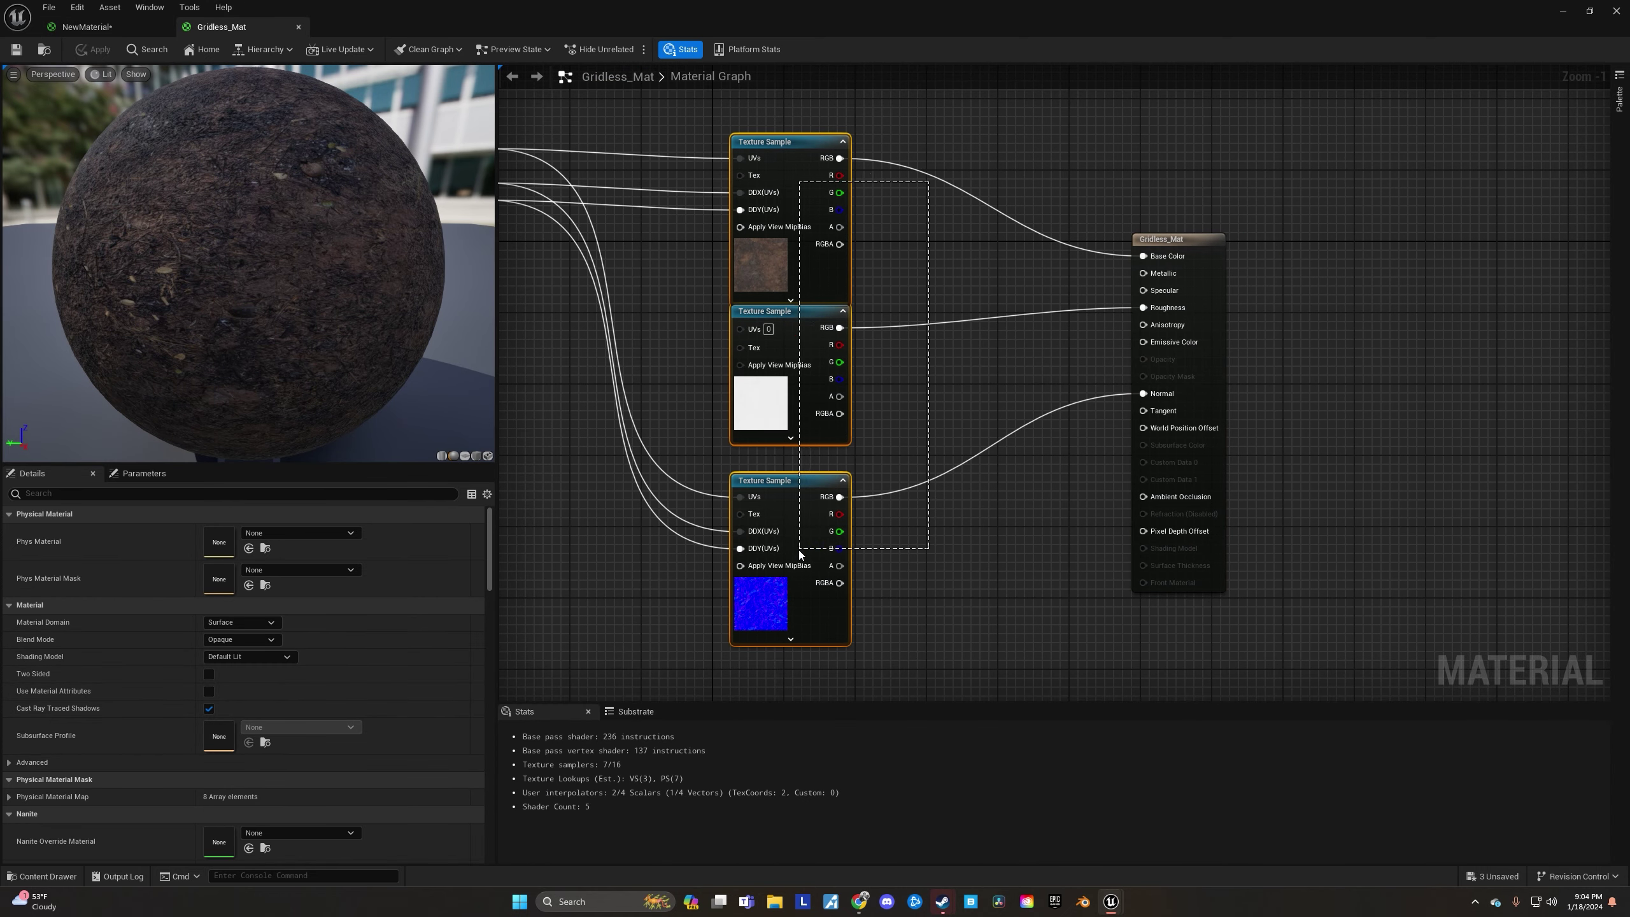
left_click(108, 30)
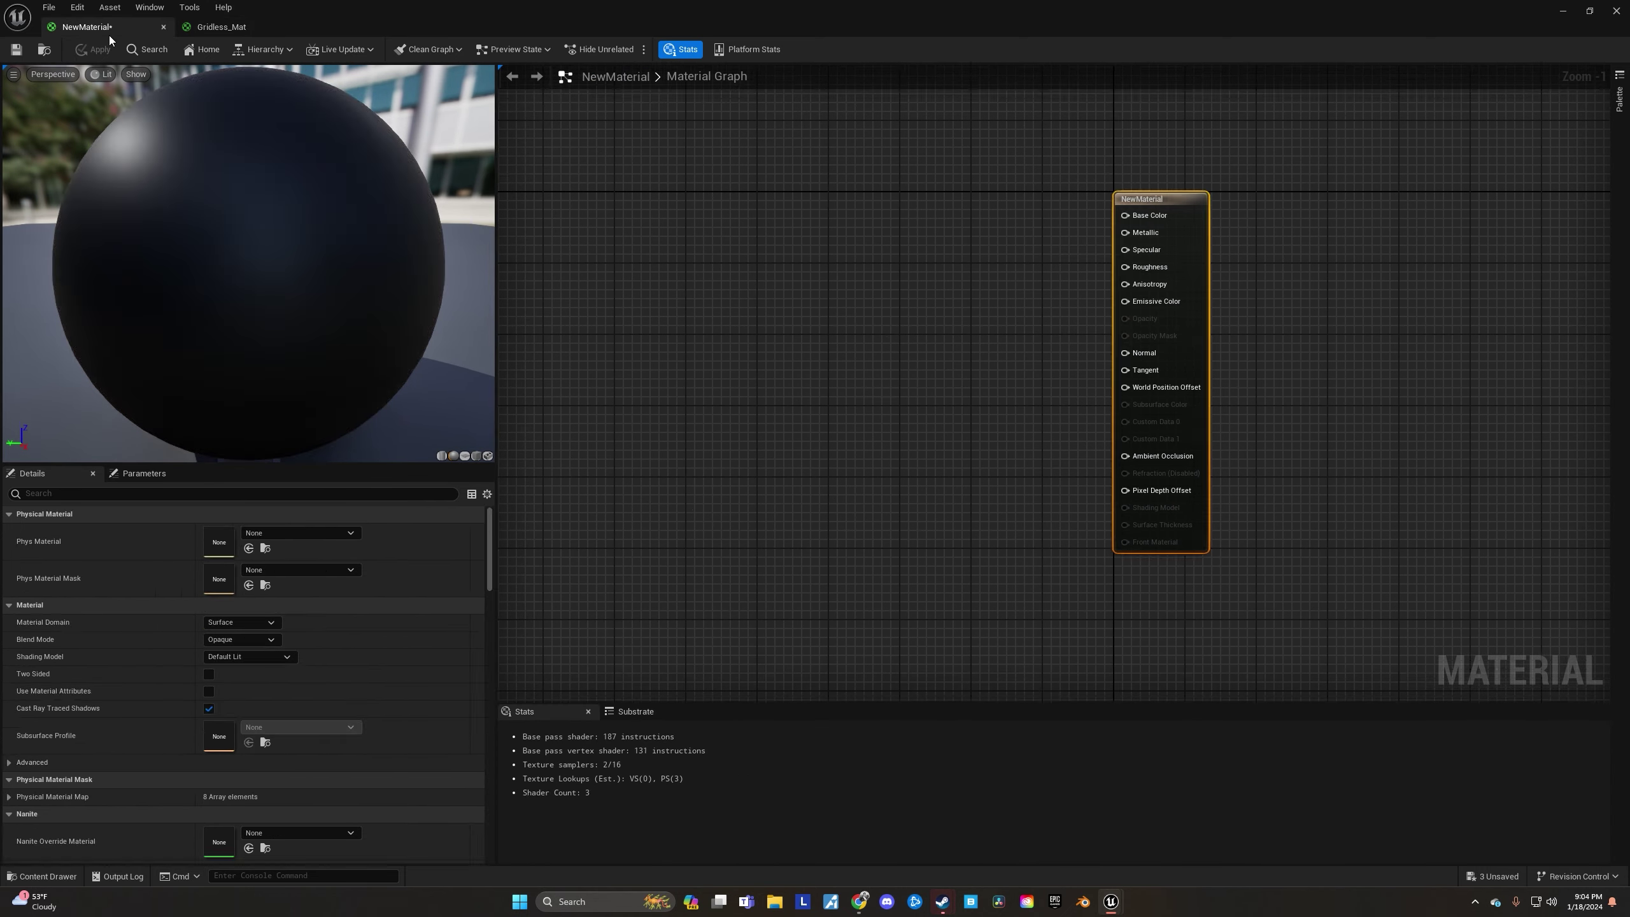
key("ctrl+v")
right_click_drag(765, 327, 776, 334)
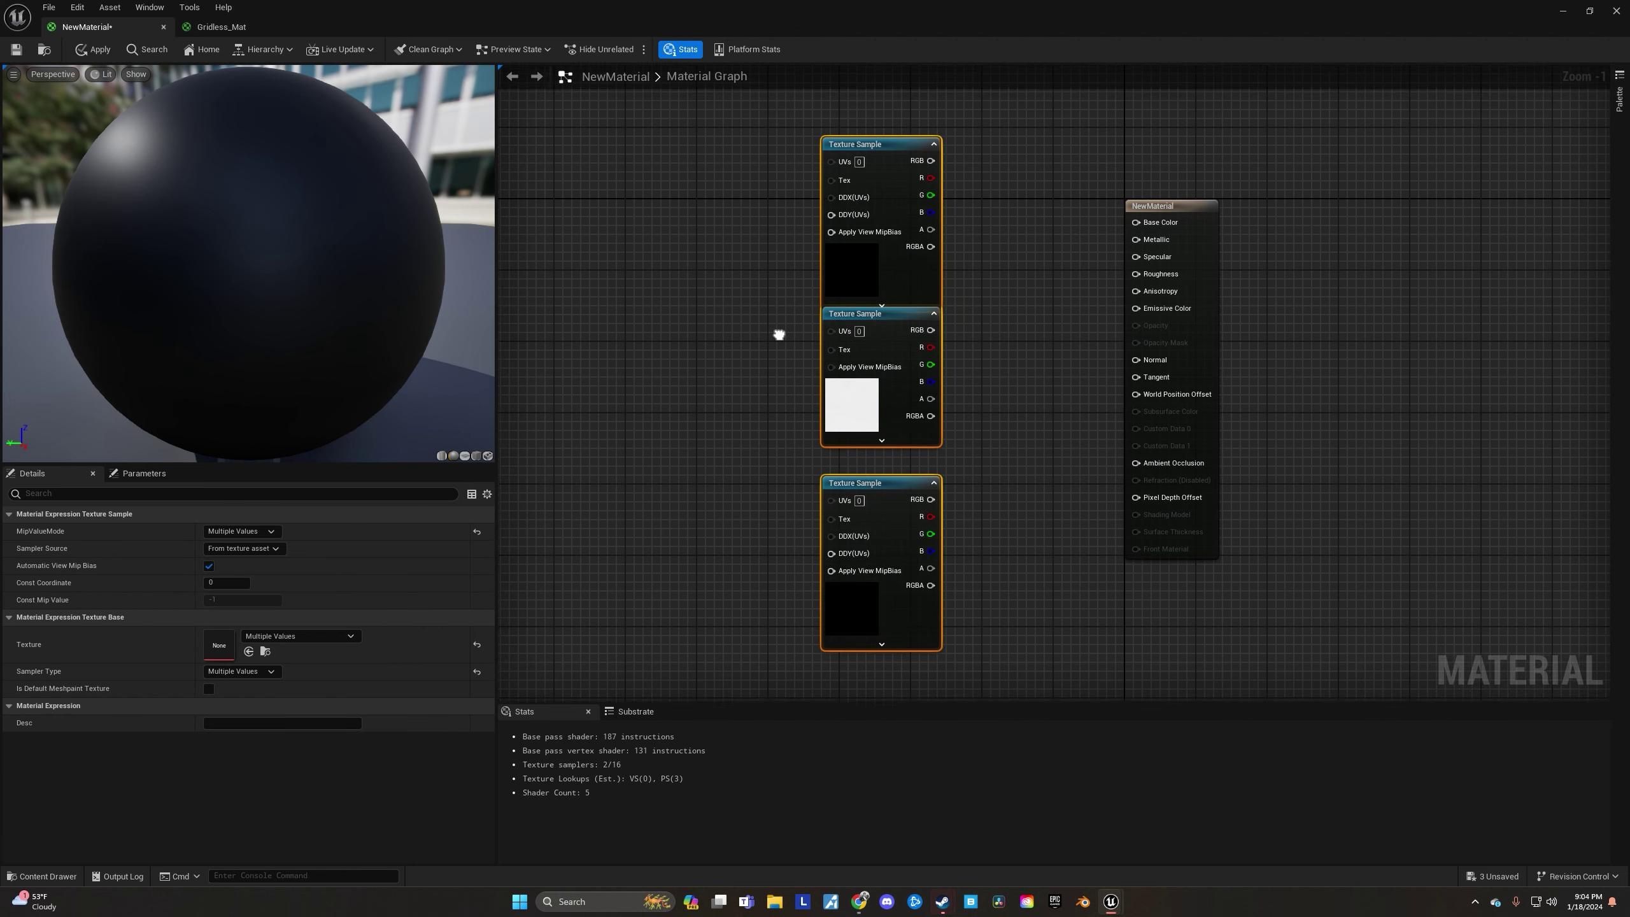
left_click(742, 255)
- Space out the Texture Samples and connect the RGB outputs of albedo, roughness and normal to Base Color, Roughness and Normal
key("ctrl+space")
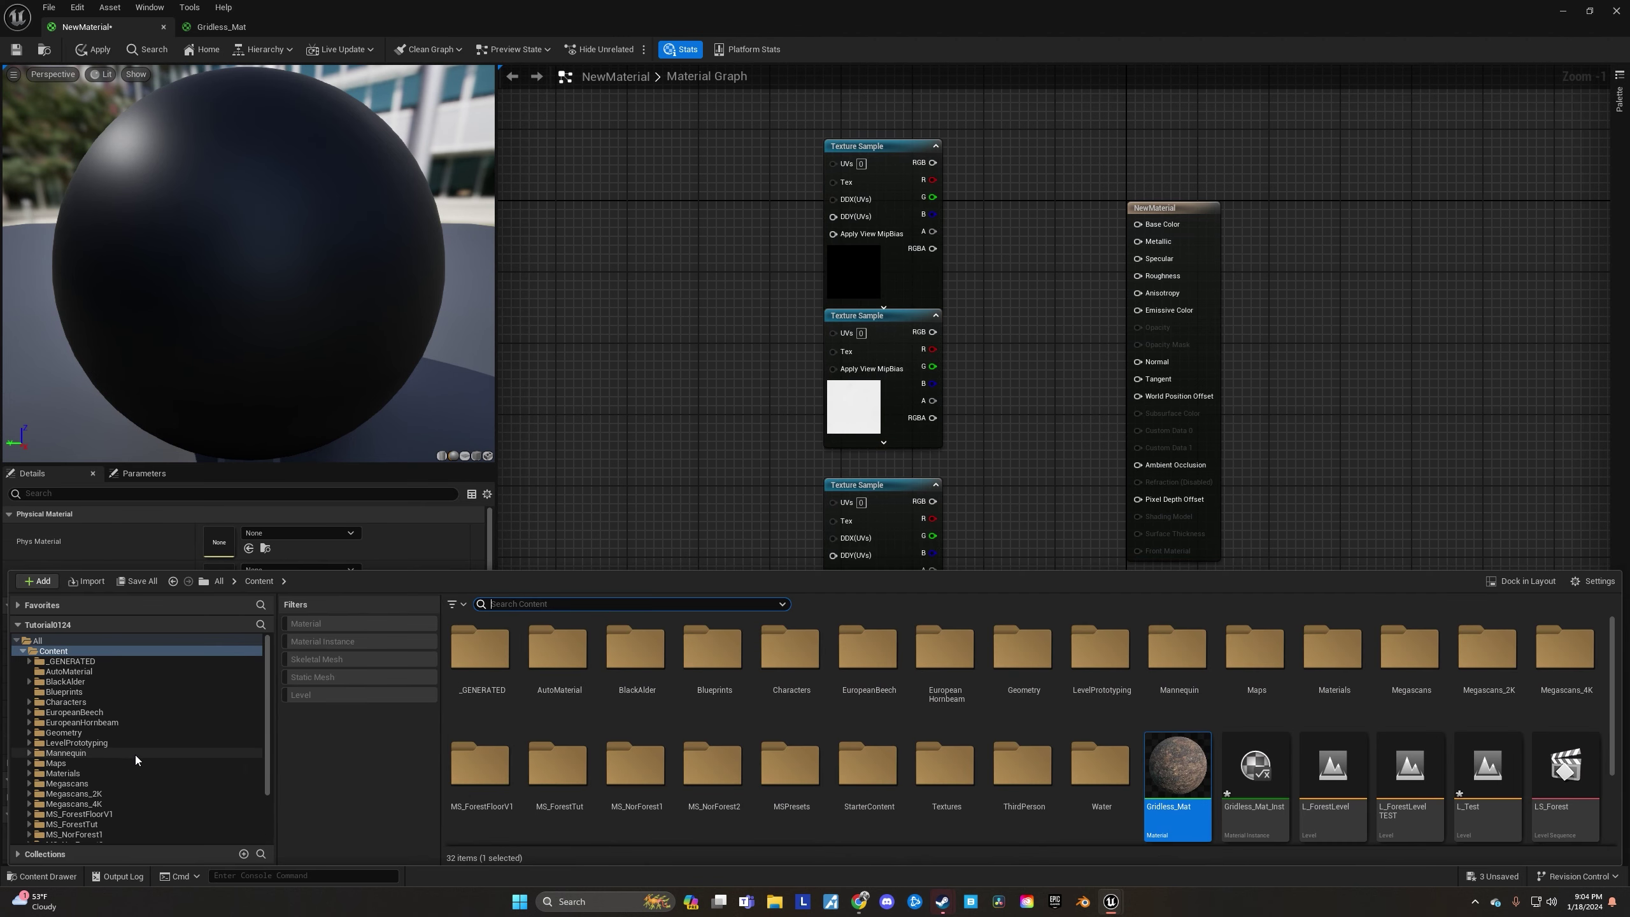
left_click(654, 237)
left_click_drag(881, 332, 880, 351)
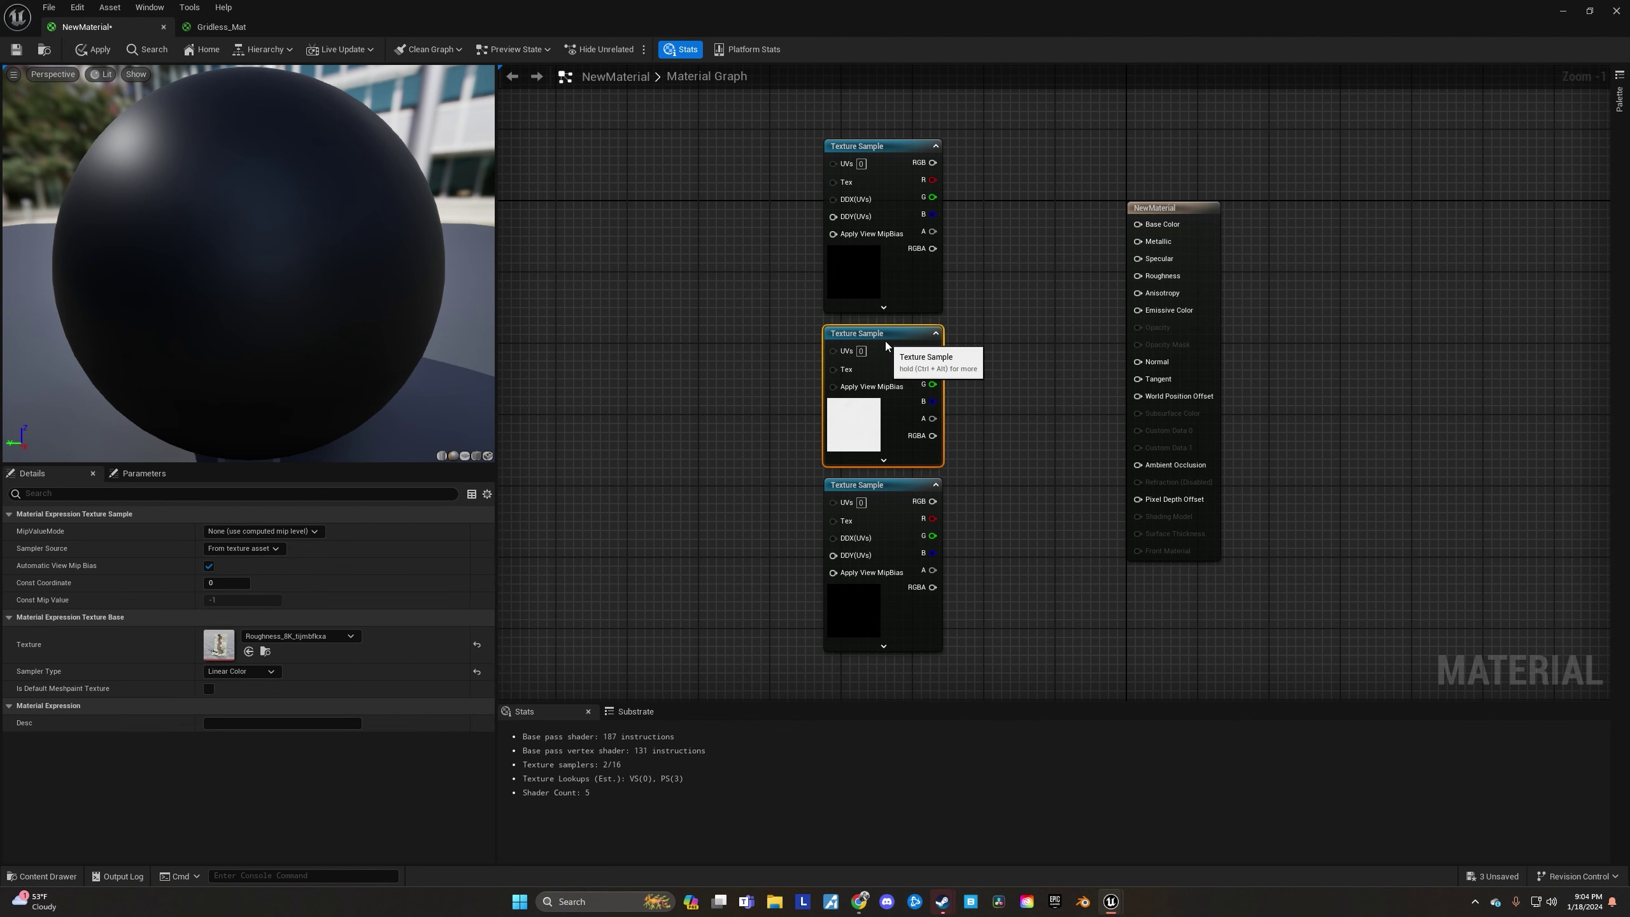
left_click(850, 268)
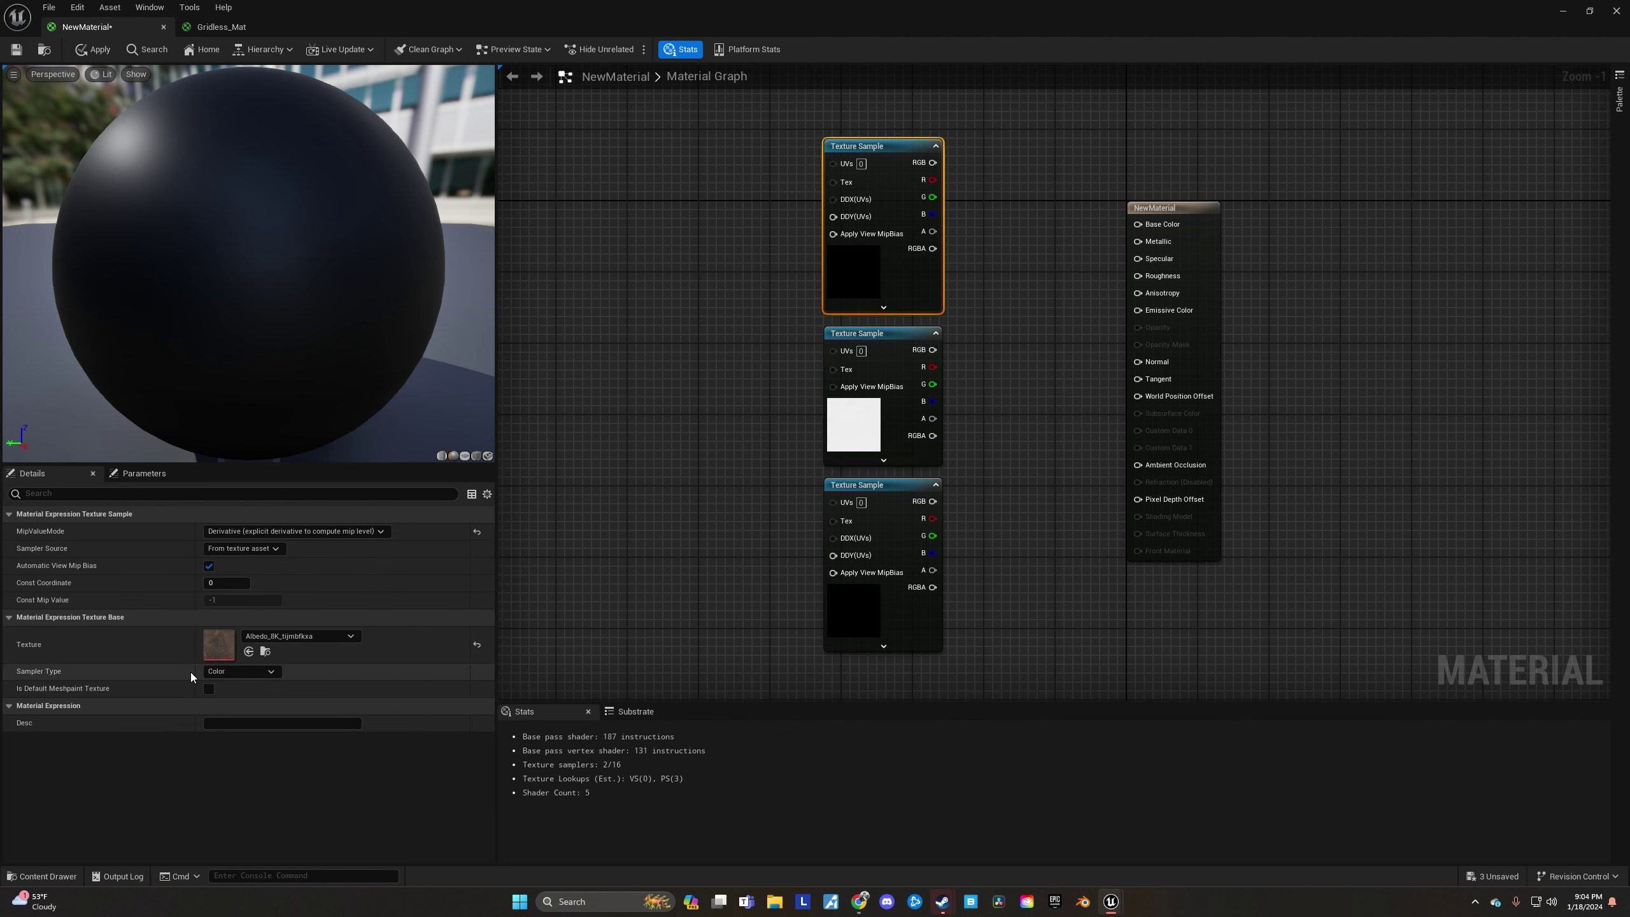
left_click_drag(1133, 230, 1137, 225)
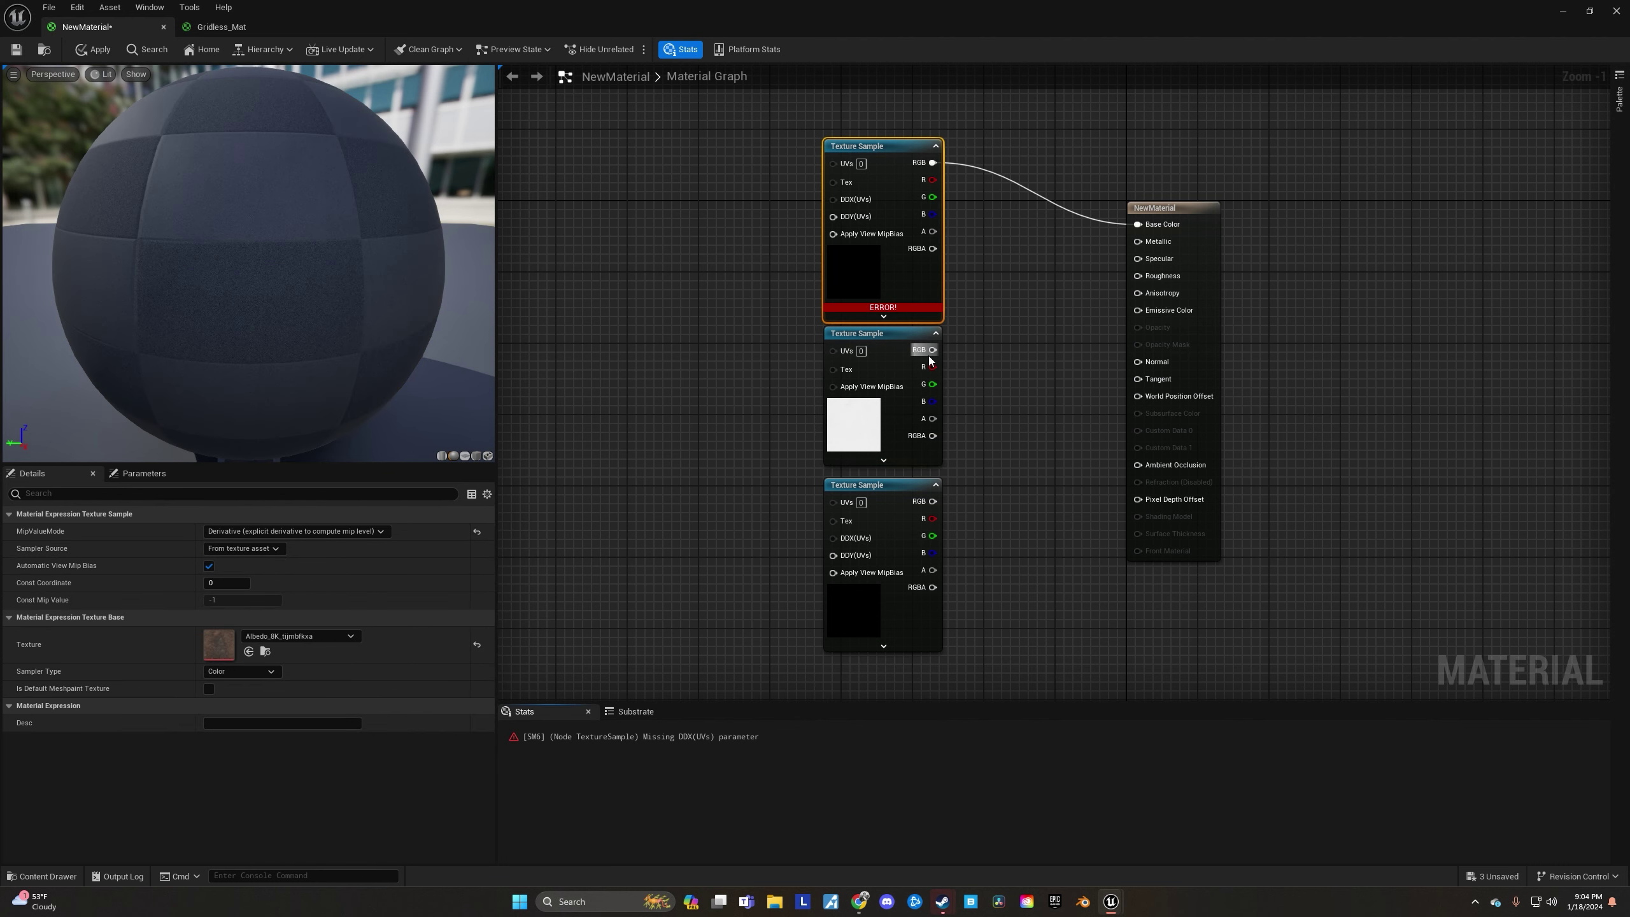
left_click_drag(932, 349, 936, 357)
left_click_drag(1090, 334, 1136, 258)
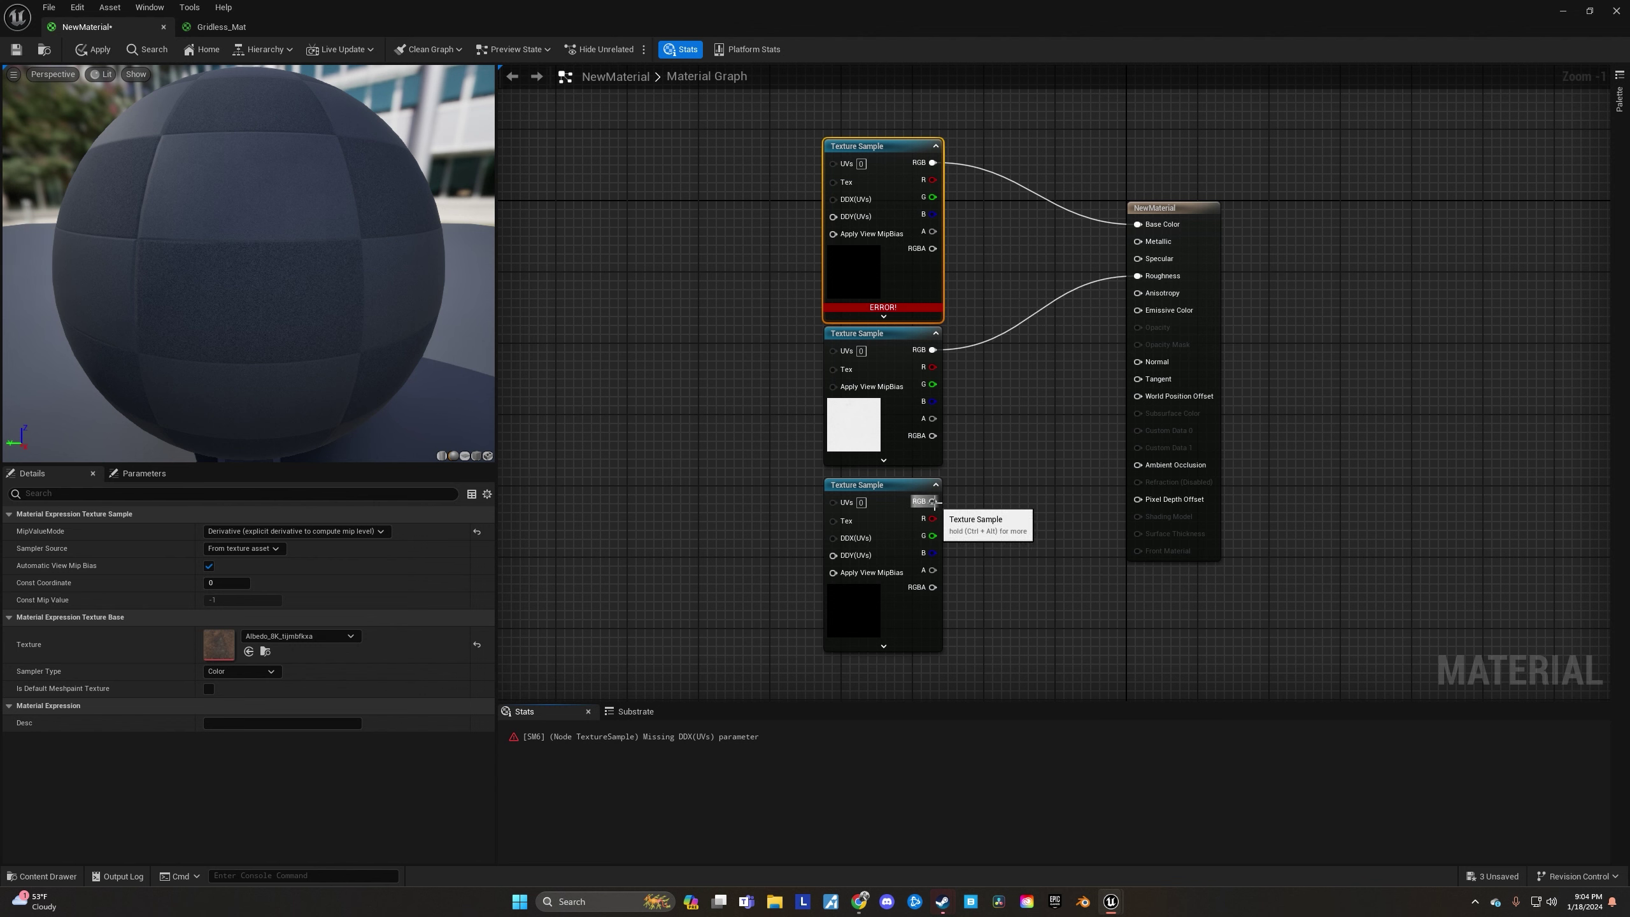
left_click_drag(934, 502, 1137, 362)
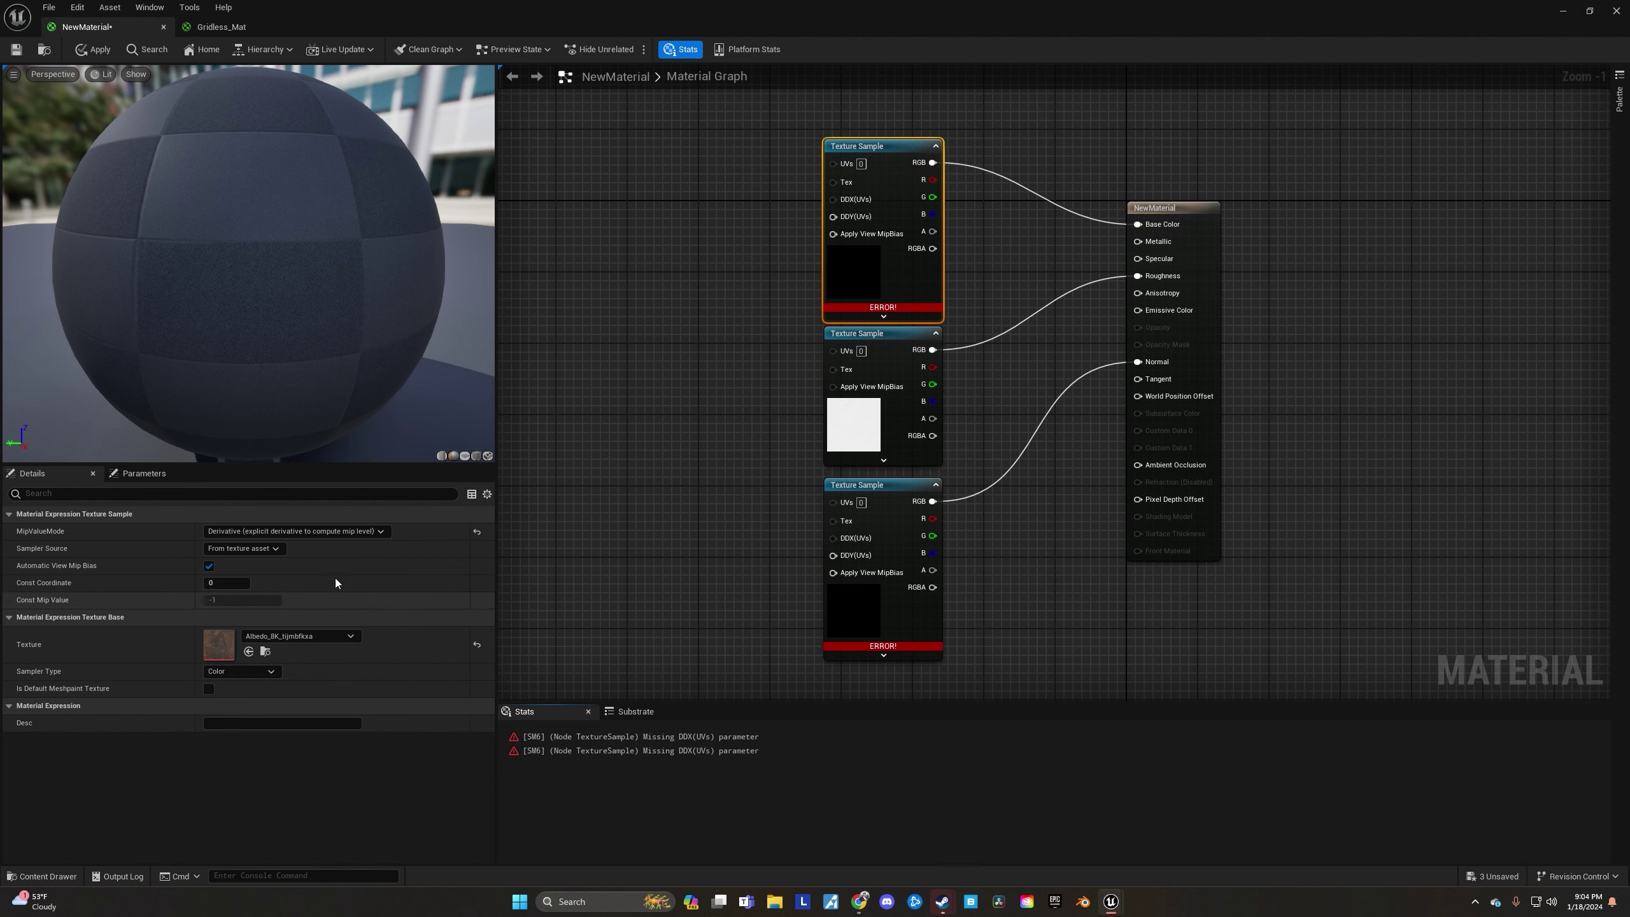
- Check the MipValueMode of the albedo and normal Texture Samples, keeping Derivative (explicit derivative to compute mip level)
left_click(361, 531)
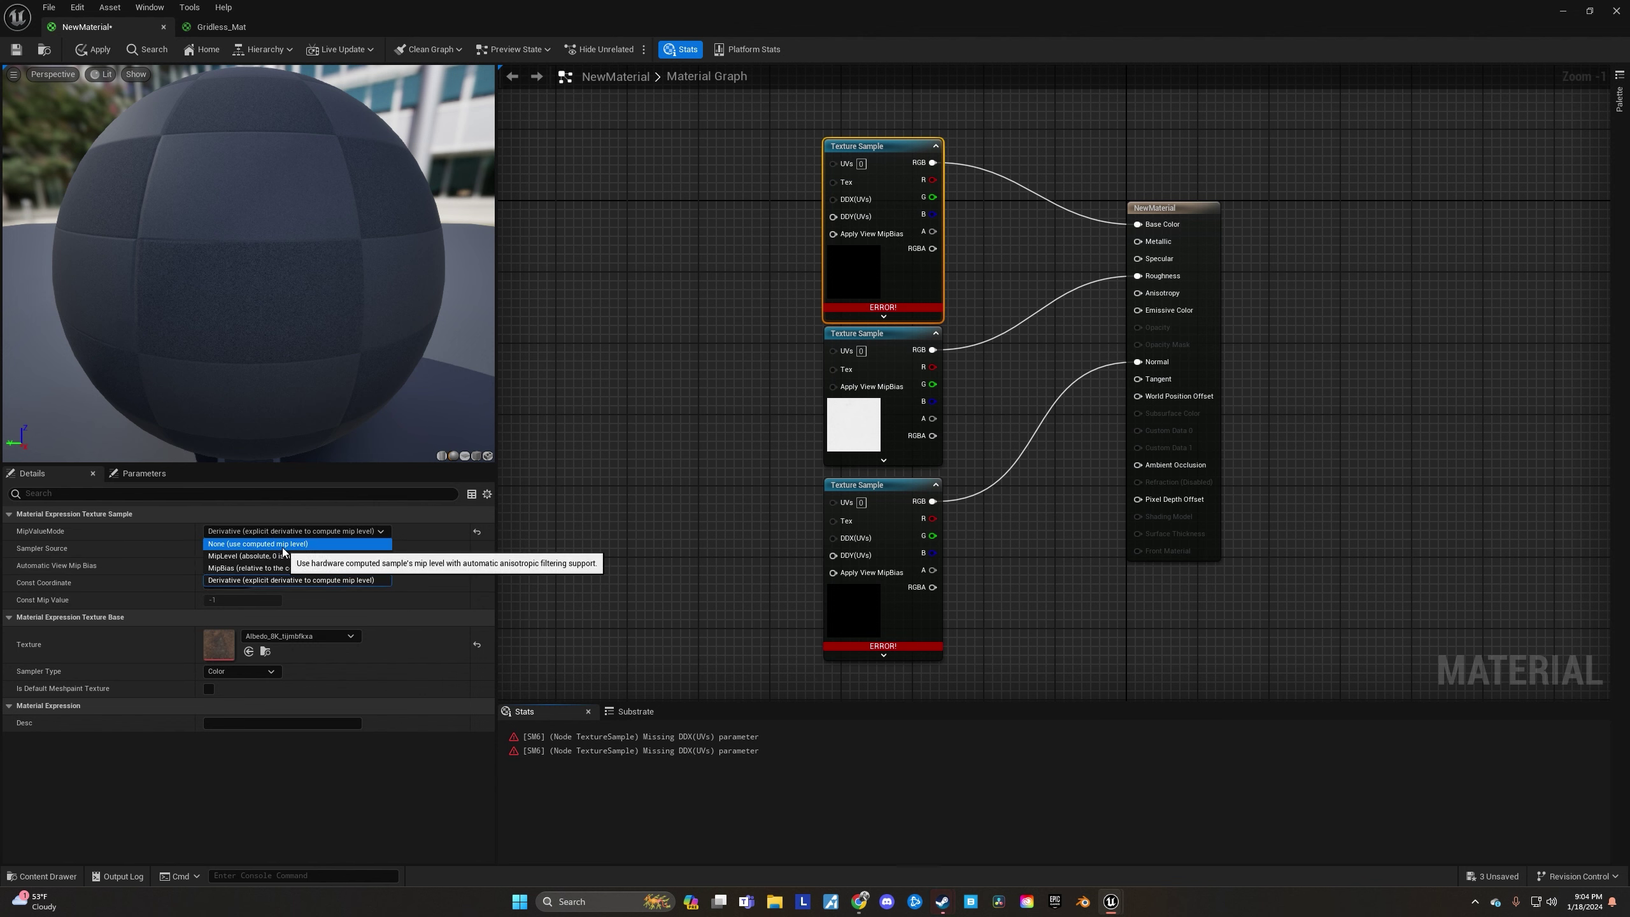
left_click(260, 580)
left_click(905, 508)
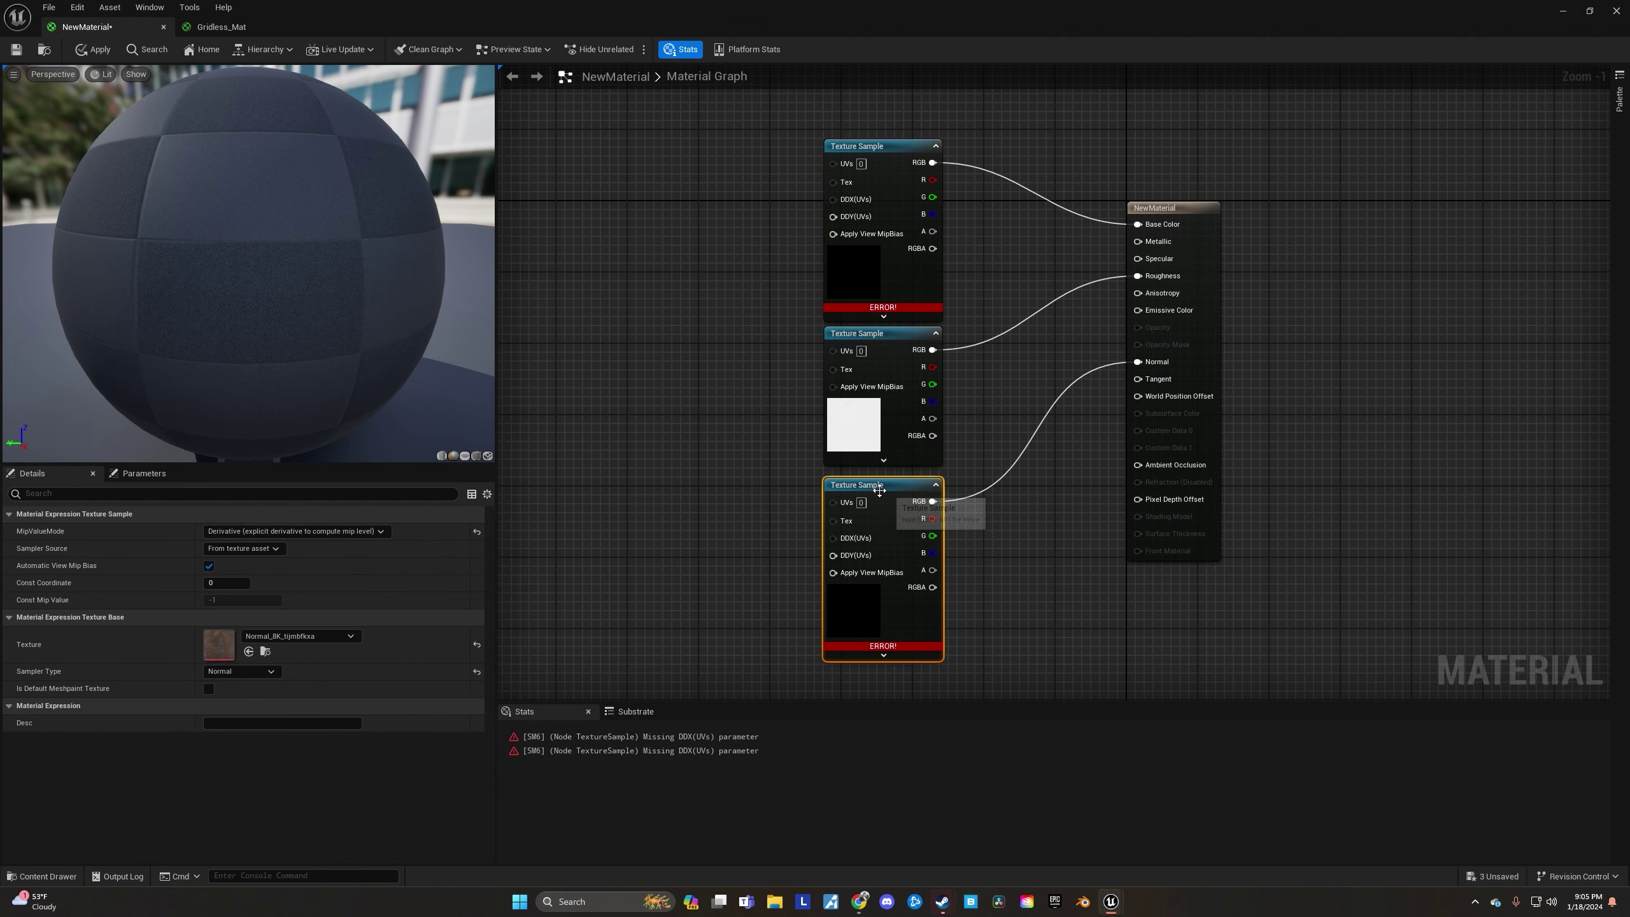
left_click(299, 531)
left_click(661, 383)
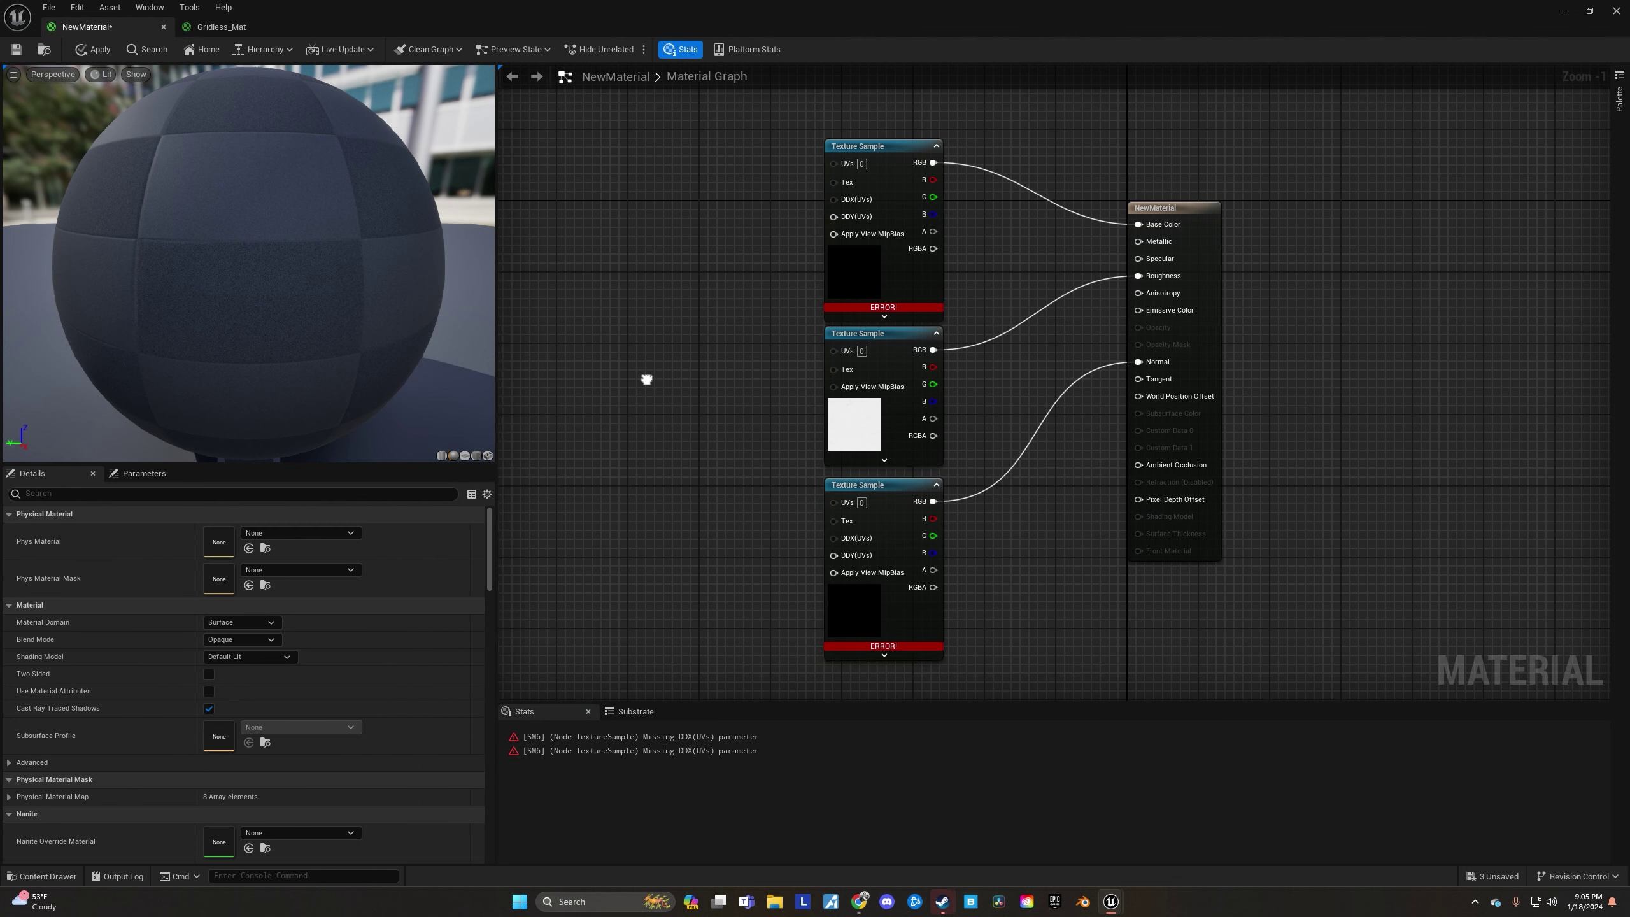
- Add a TextureVariation node and place it ahead of the Texture Samples
right_click_drag(648, 379, 647, 388)
right_click_drag(647, 247, 726, 221)
right_click(726, 220)
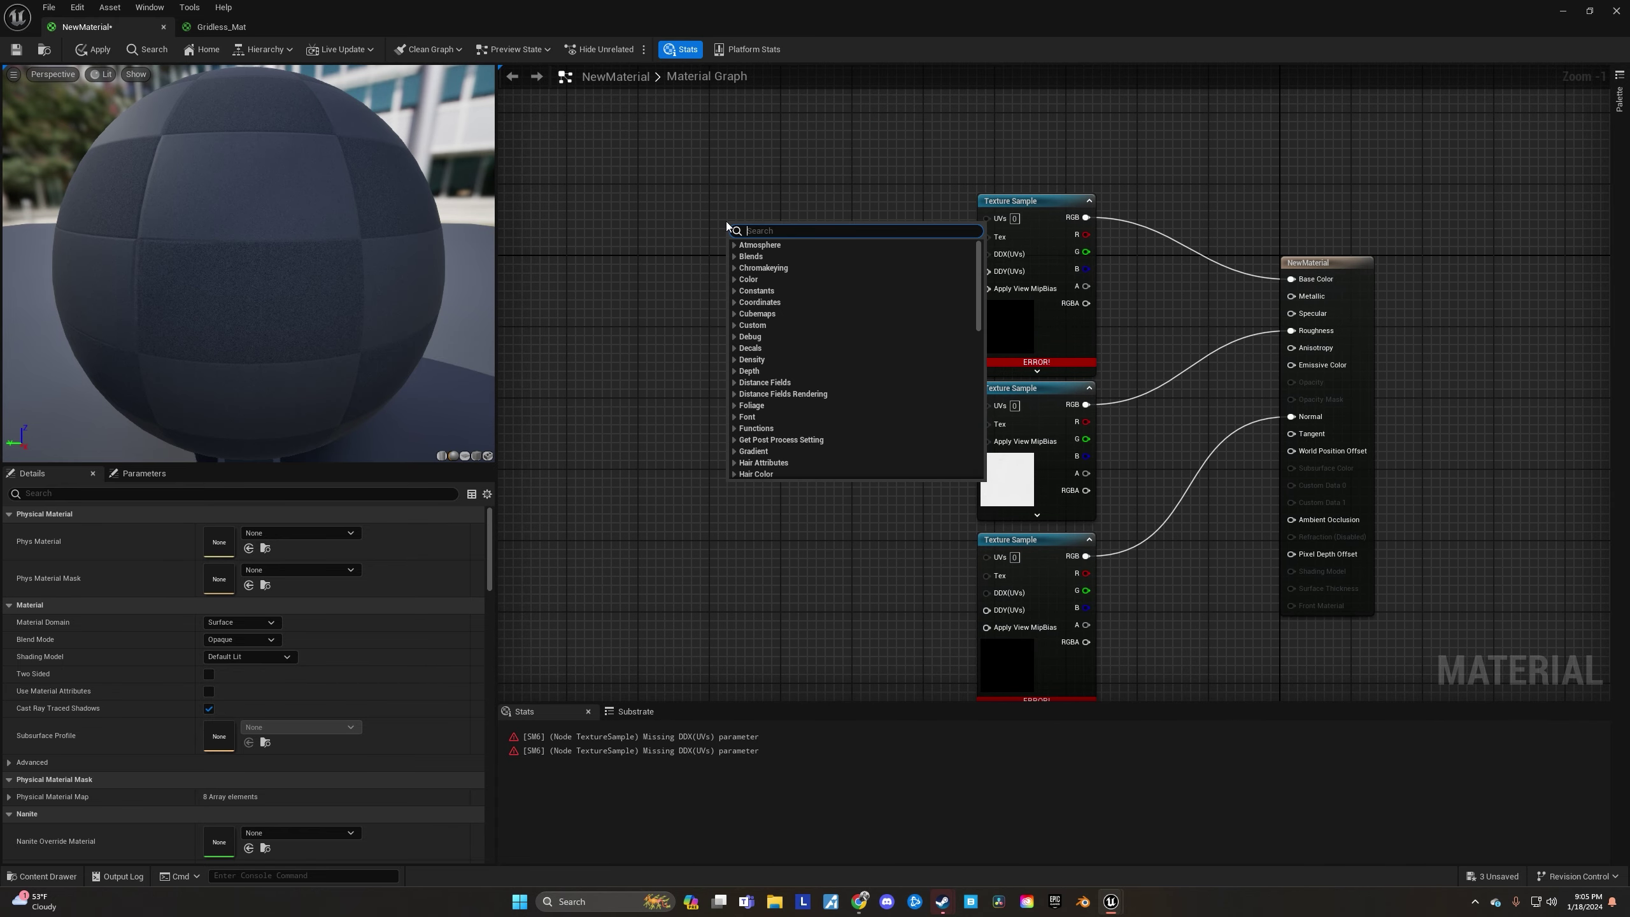
type("texture")
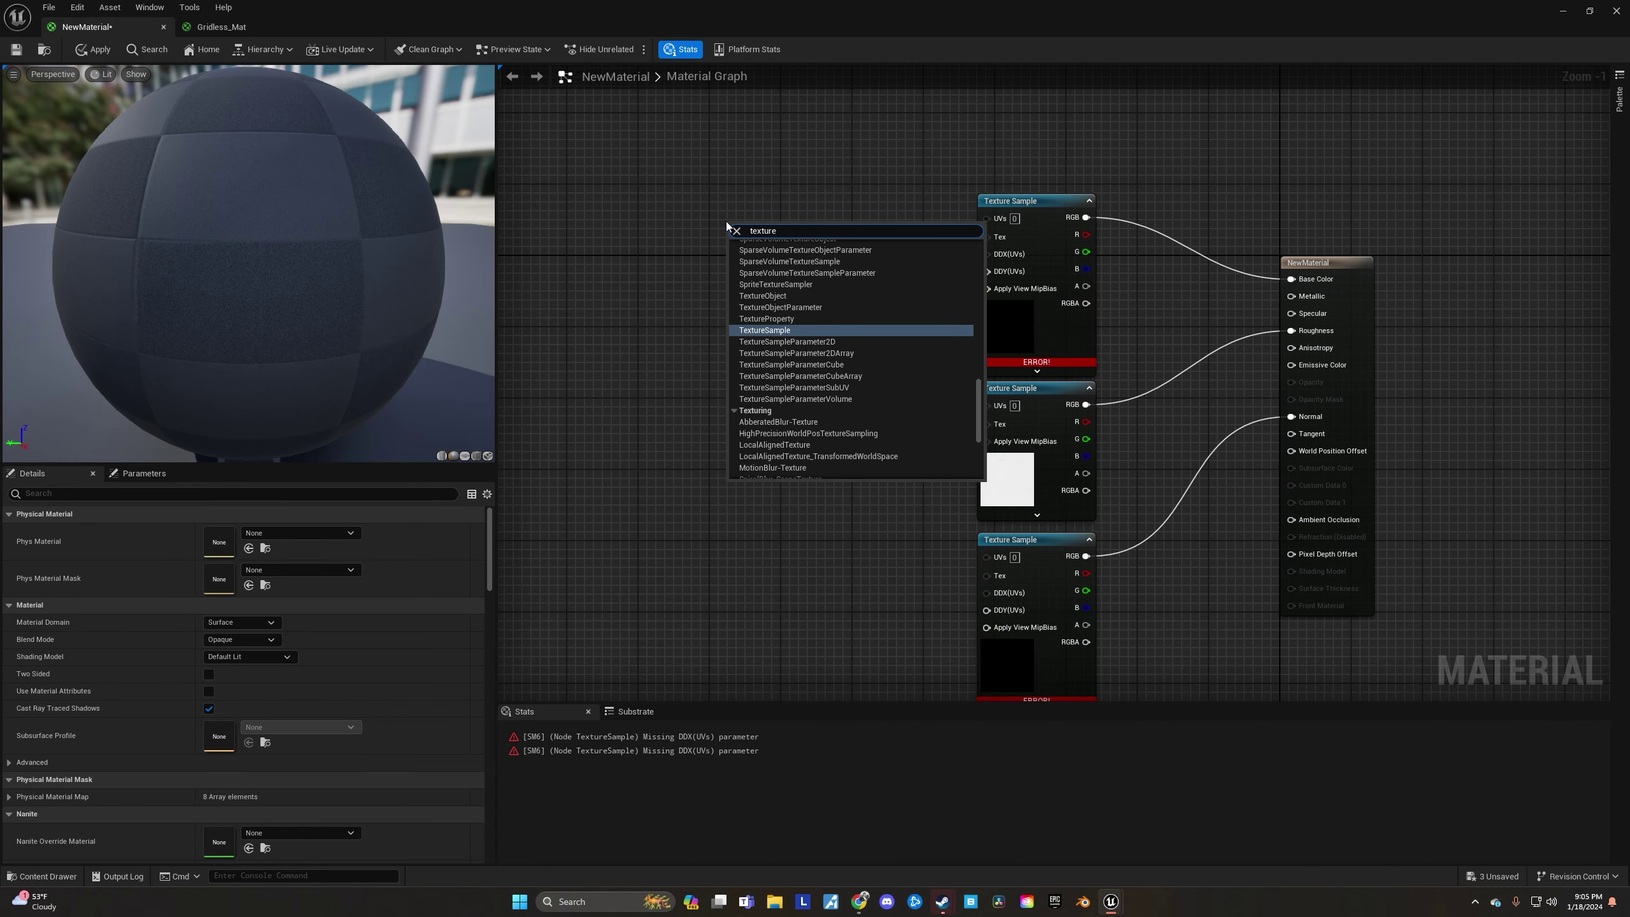
type("var")
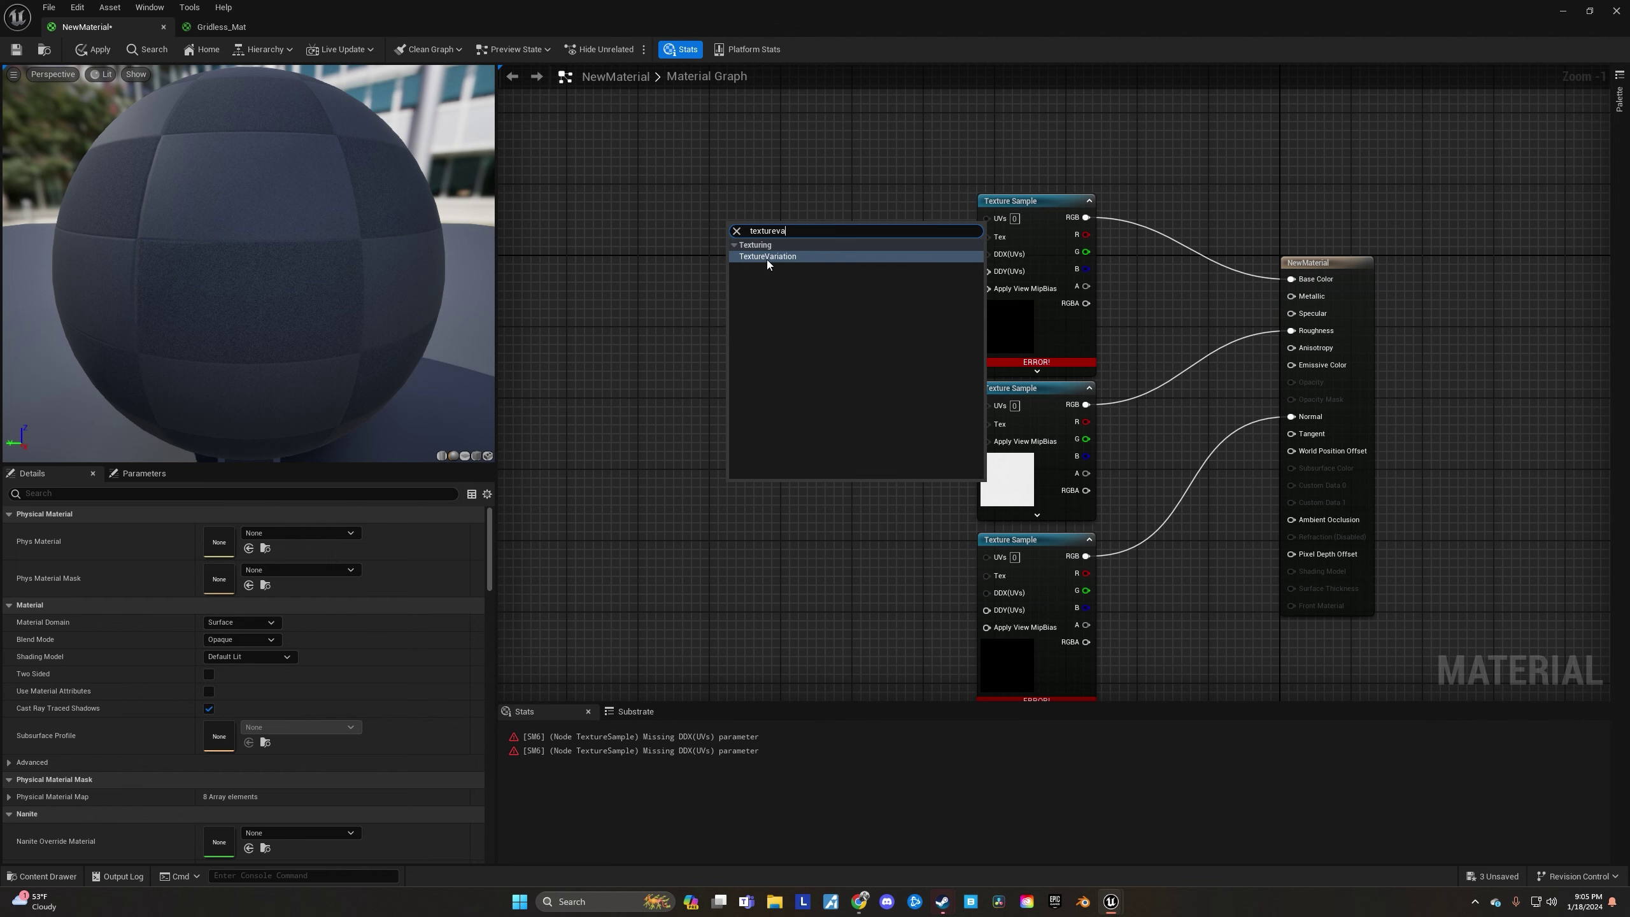
left_click(766, 258)
left_click_drag(800, 225, 640, 189)
right_click_drag(884, 161, 837, 198)
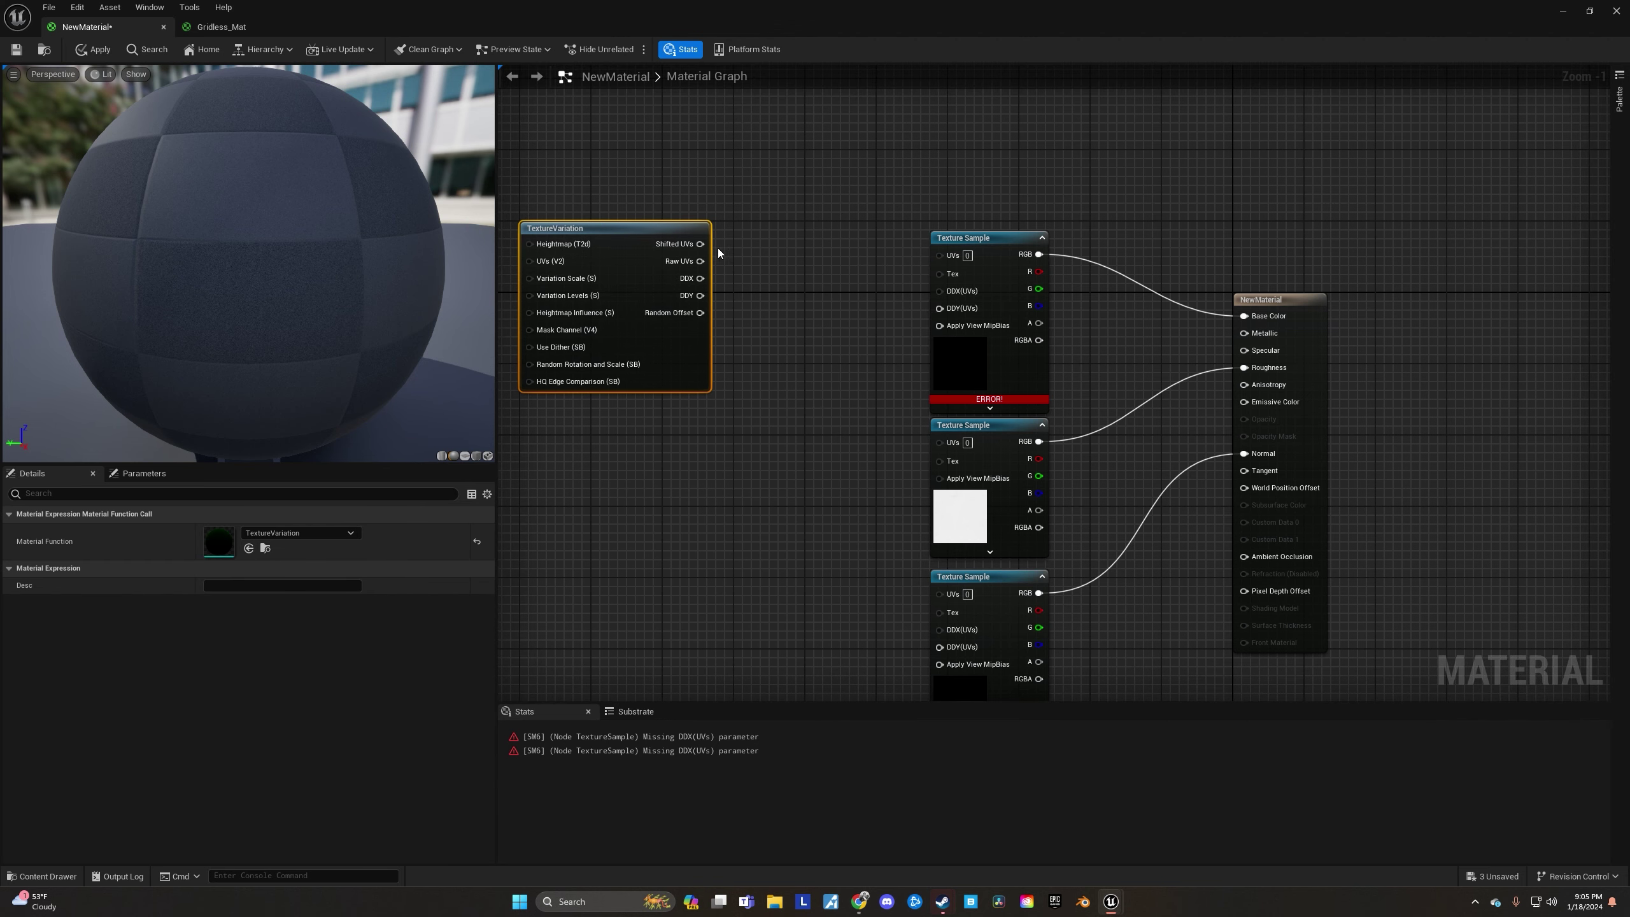
- Connect TextureVariation's Shifted UVs, DDX and DDY to the UVs, DDX(UVs) and DDY(UVs) inputs of the albedo and normal samples
left_click_drag(701, 244, 939, 255)
right_click_drag(844, 322, 849, 241)
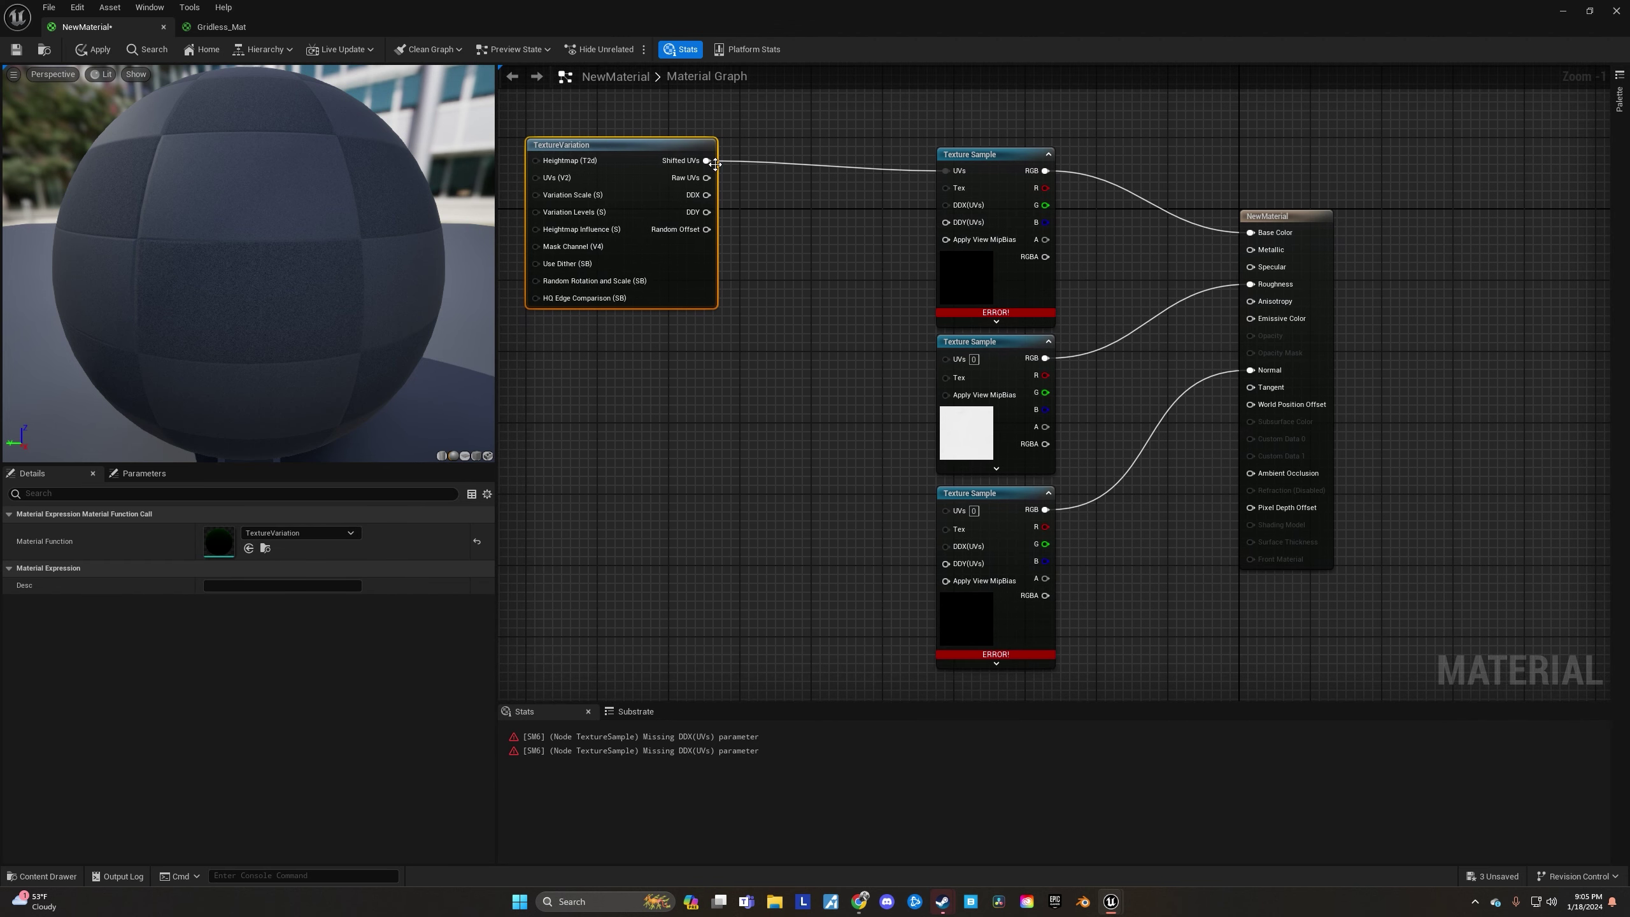
left_click_drag(707, 160, 946, 510)
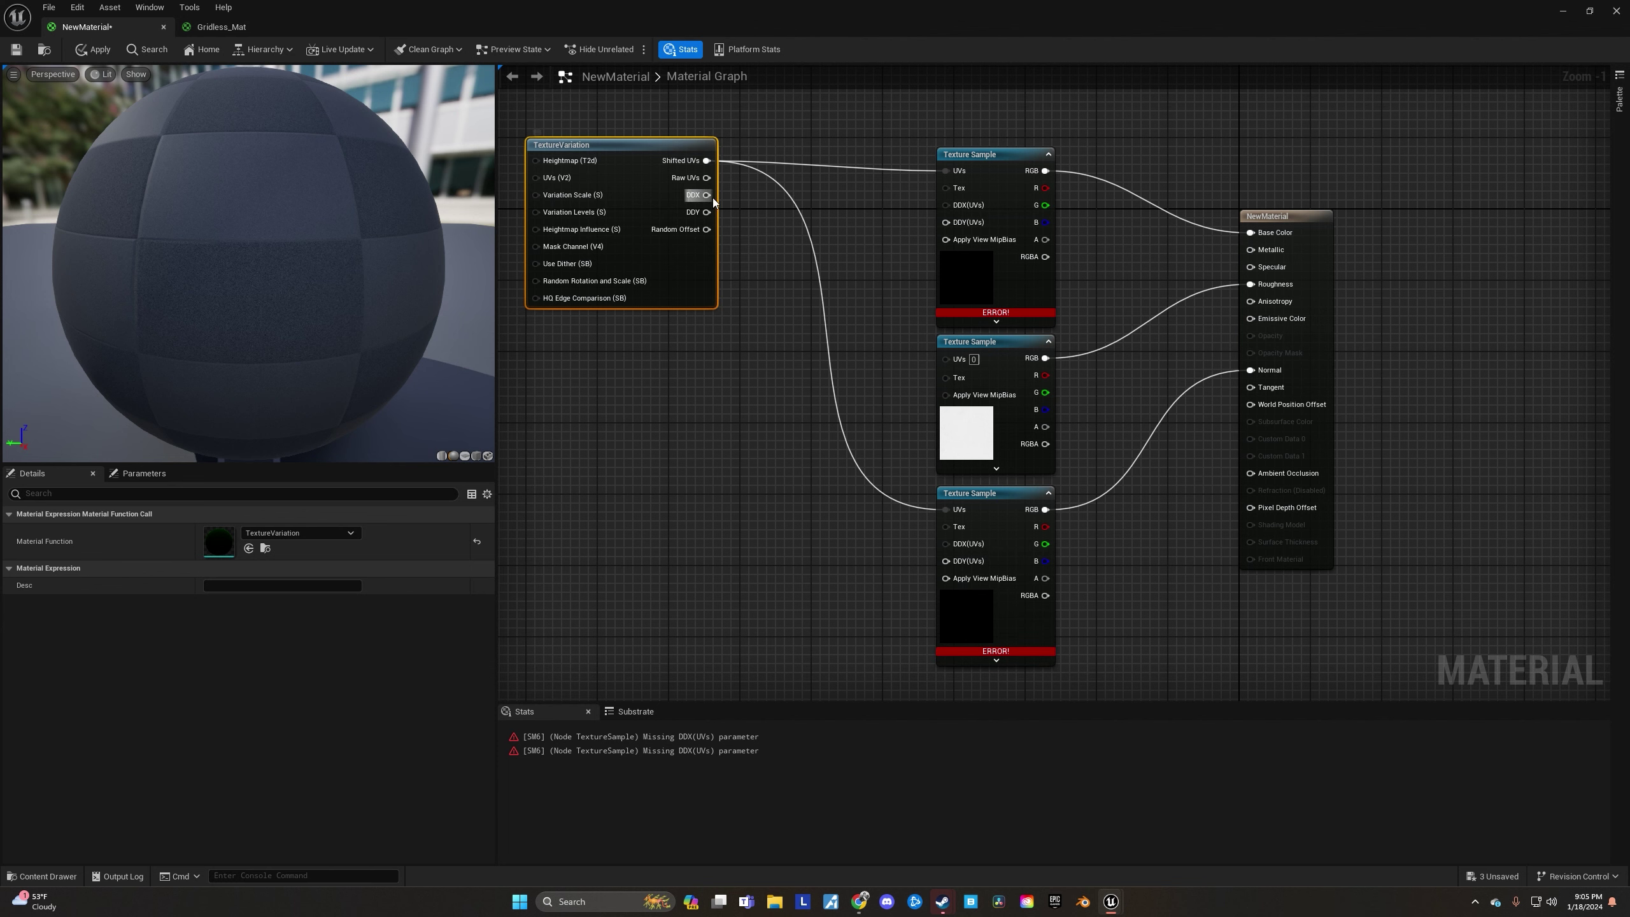
left_click_drag(709, 197, 857, 205)
left_click_drag(958, 214, 957, 207)
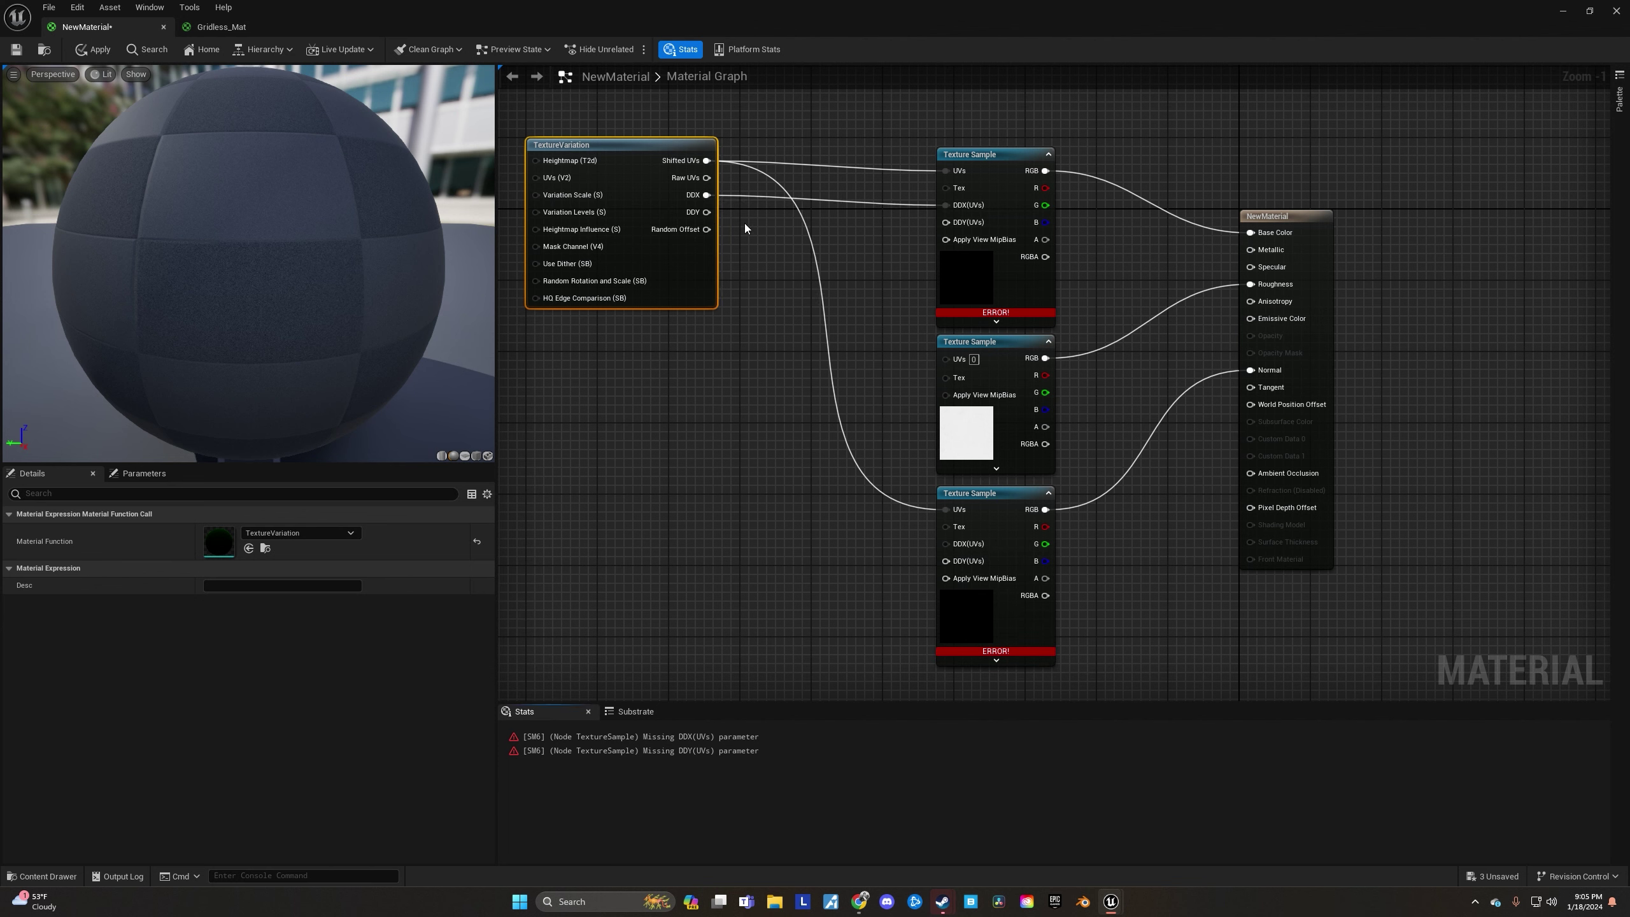
left_click_drag(707, 212, 946, 544)
left_click_drag(707, 213, 946, 560)
- Move the normal sample down and set the roughness sample's MipValueMode to Derivative (explicit derivative to compute mip level)
left_click_drag(982, 493, 991, 591)
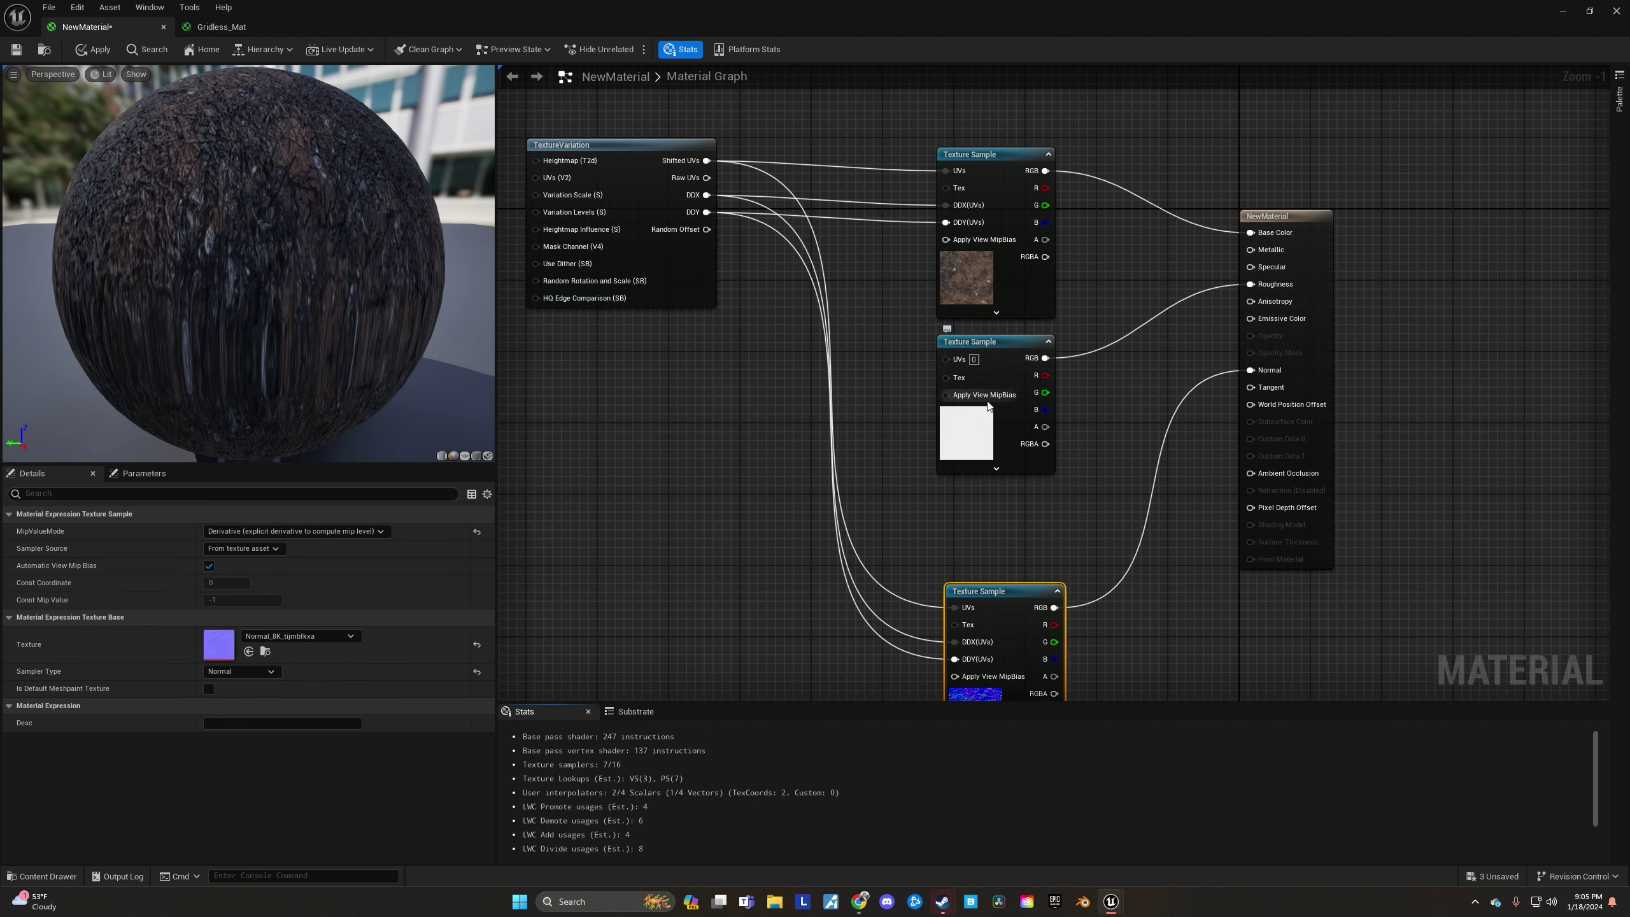
right_click(1000, 347)
left_click(296, 531)
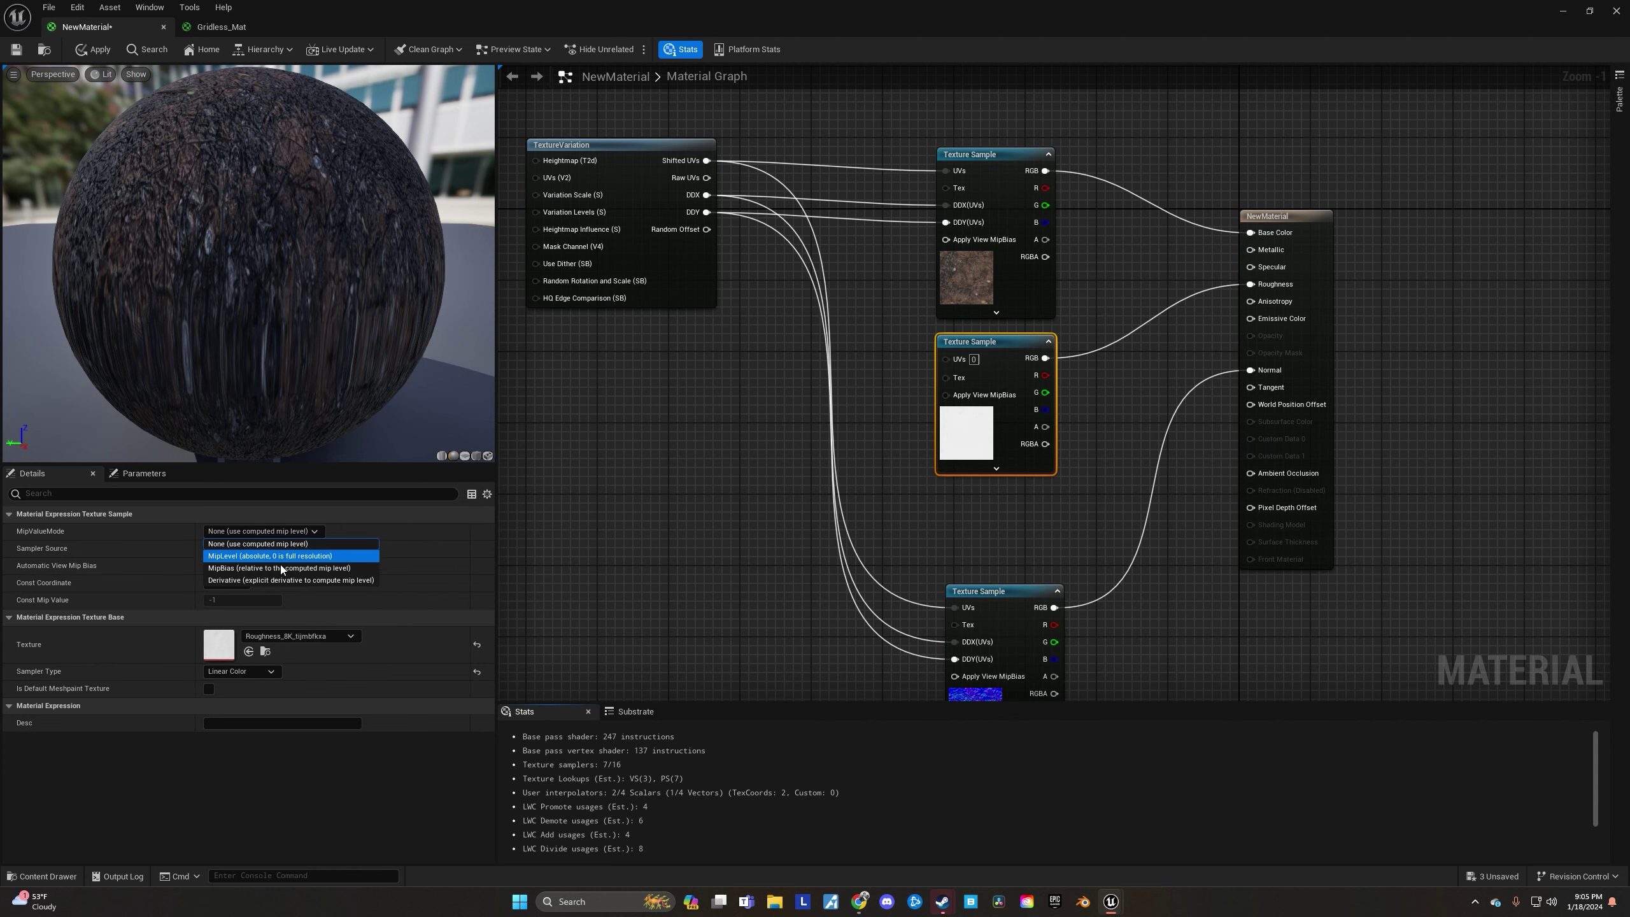
left_click(289, 580)
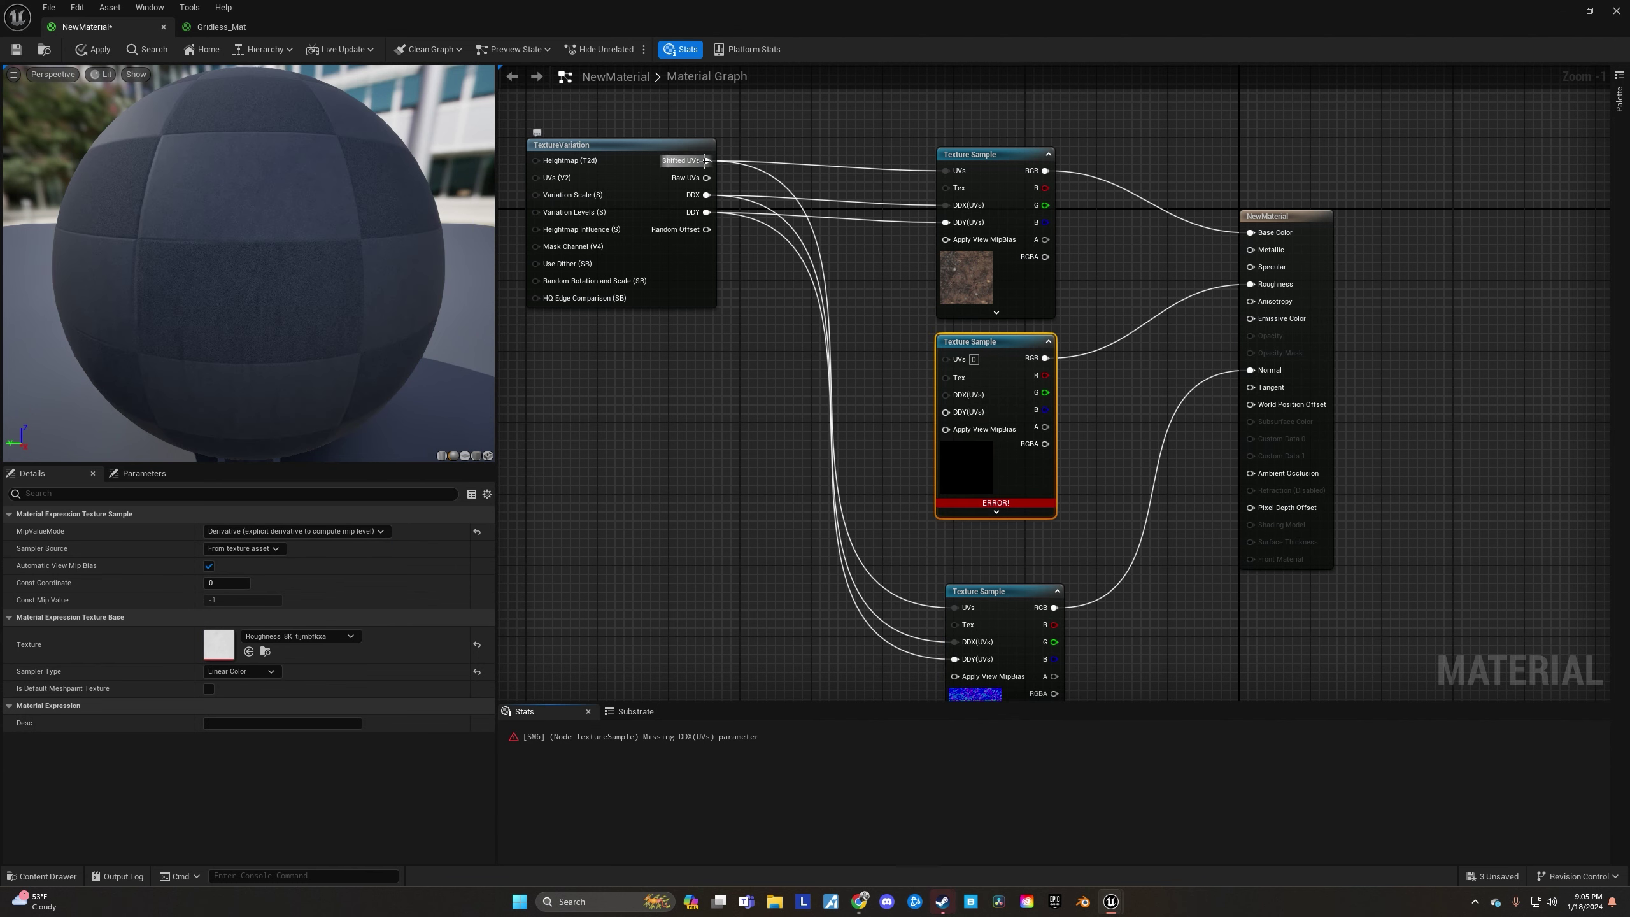
- Connect TextureVariation's Shifted UVs, DDX and DDY to the UVs, DDX(UVs) and DDY(UVs) inputs of the roughness sample
left_click_drag(706, 161, 946, 358)
left_click_drag(706, 195, 946, 393)
left_click_drag(706, 212, 939, 414)
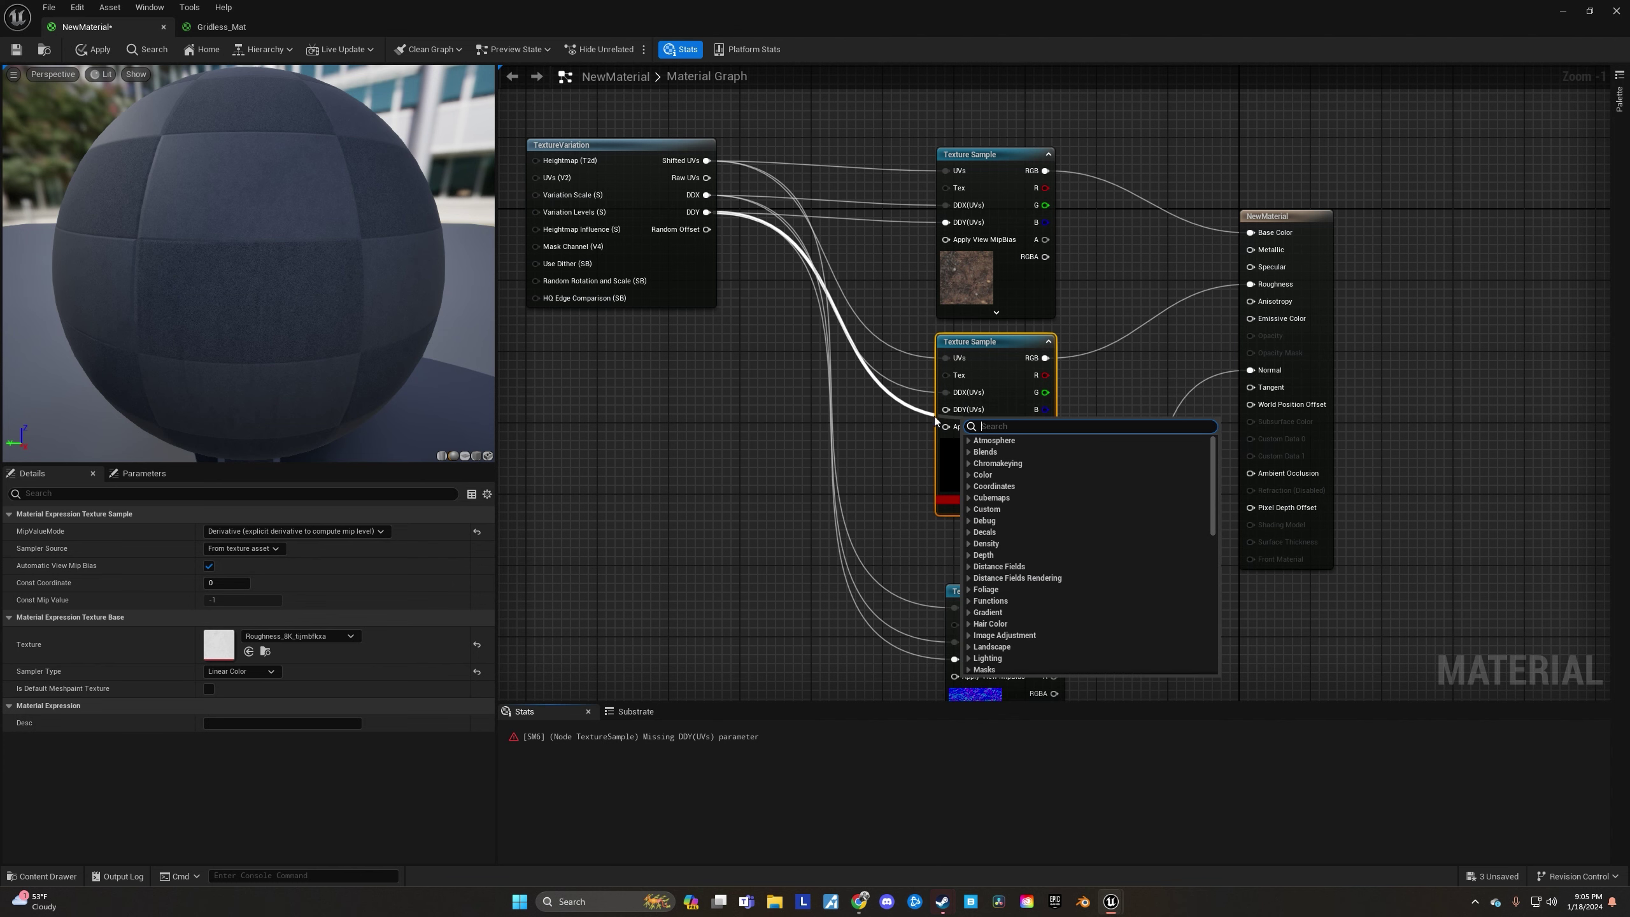
left_click(920, 432)
left_click_drag(708, 212, 948, 409)
- Nudge the roughness Texture Sample down slightly, then apply the changes and save NewMaterial
scroll(846, 386, "down", 2)
scroll(845, 386, "down", 1)
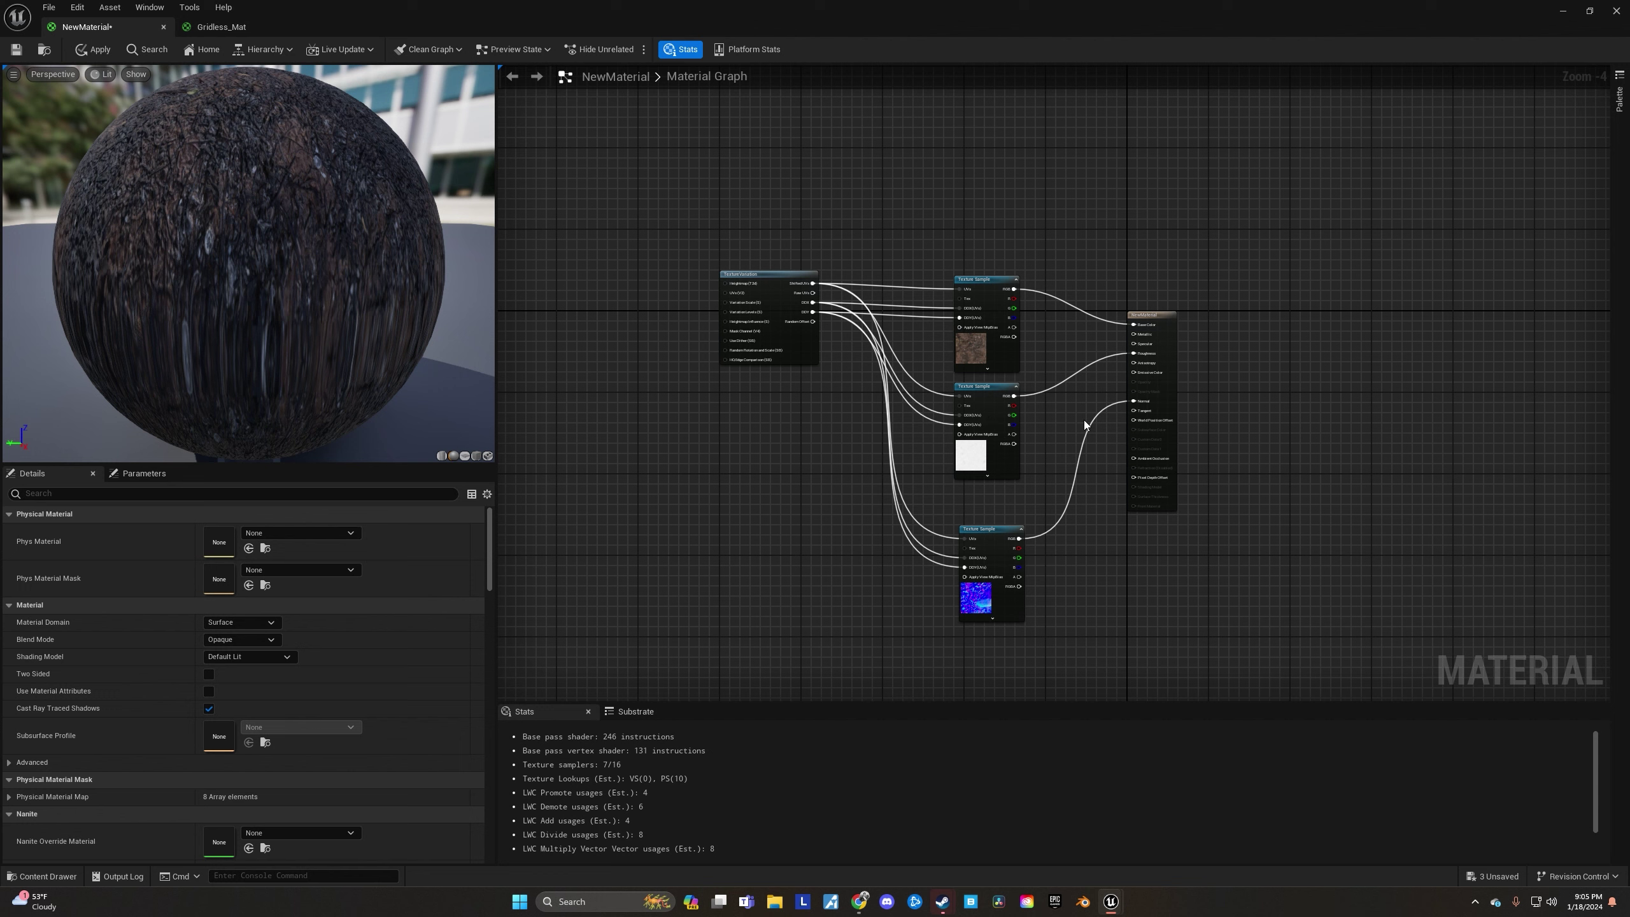
left_click_drag(991, 395, 994, 400)
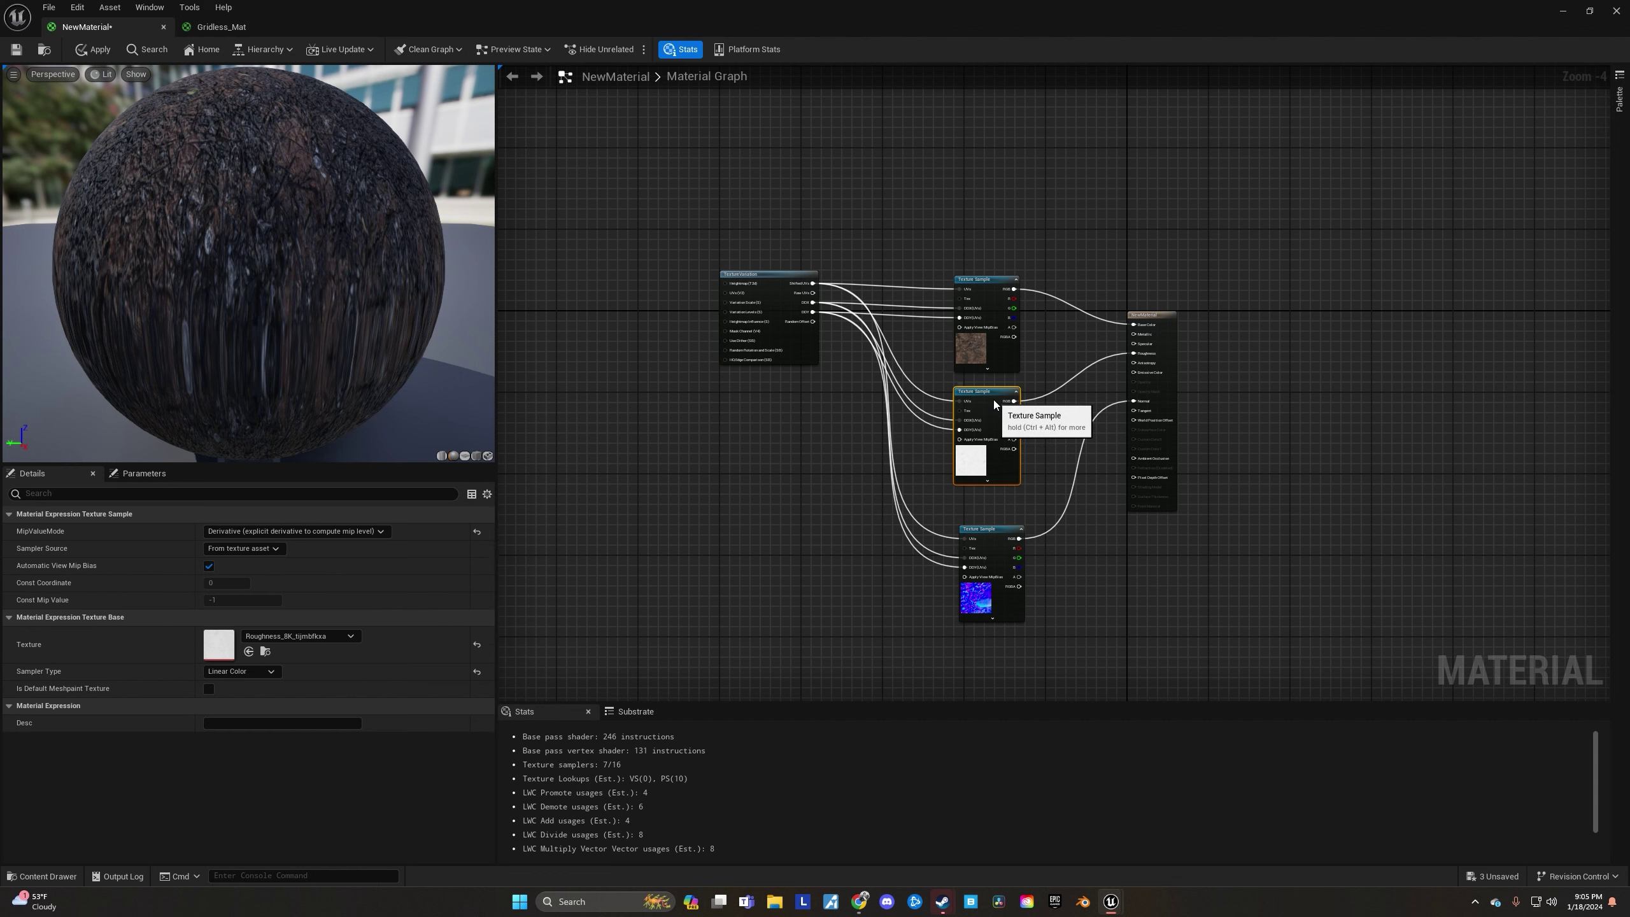
left_click(94, 52)
left_click(17, 50)
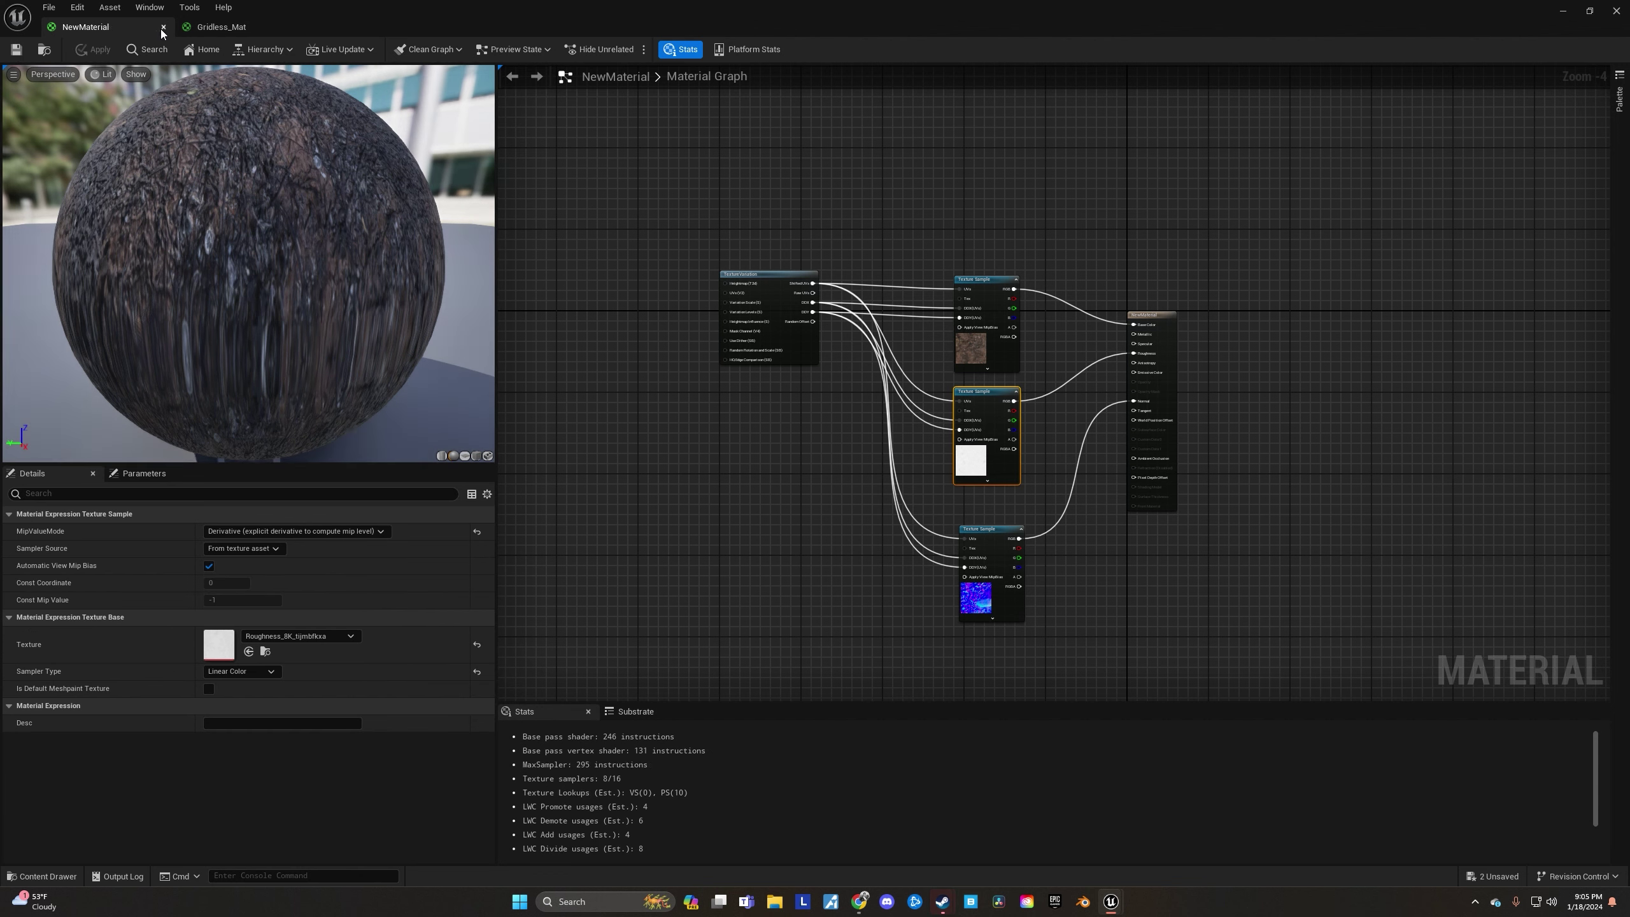
- Close the material editors and create a material instance from NewMaterial
left_click(163, 26)
left_click(163, 27)
key("ctrl+space")
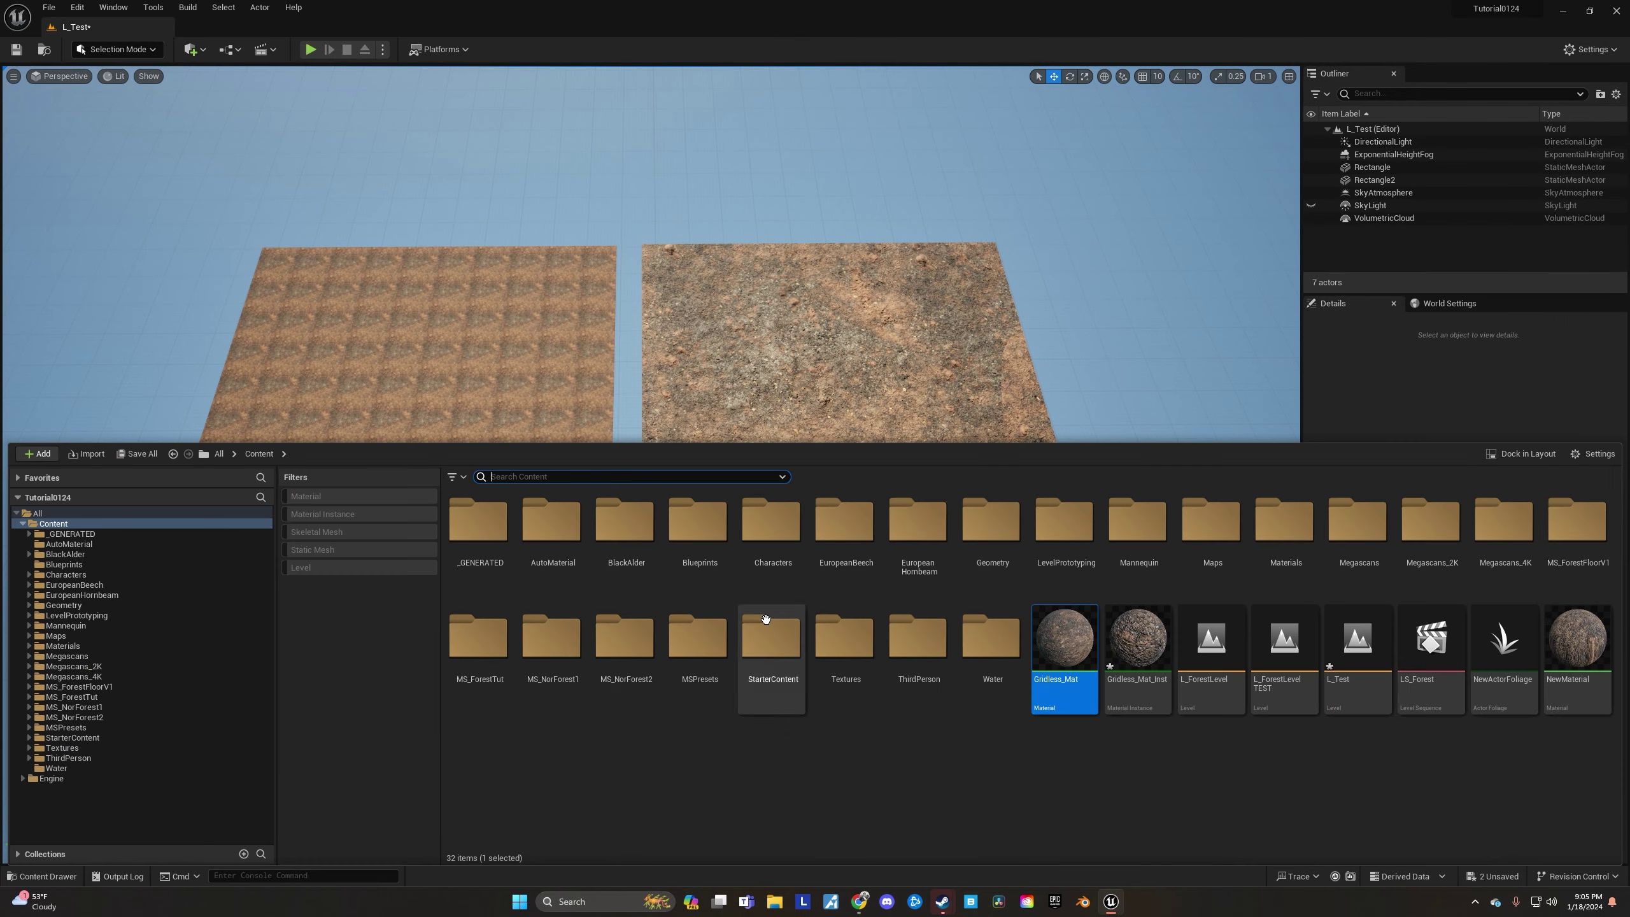
right_click(863, 764)
left_click(1198, 821)
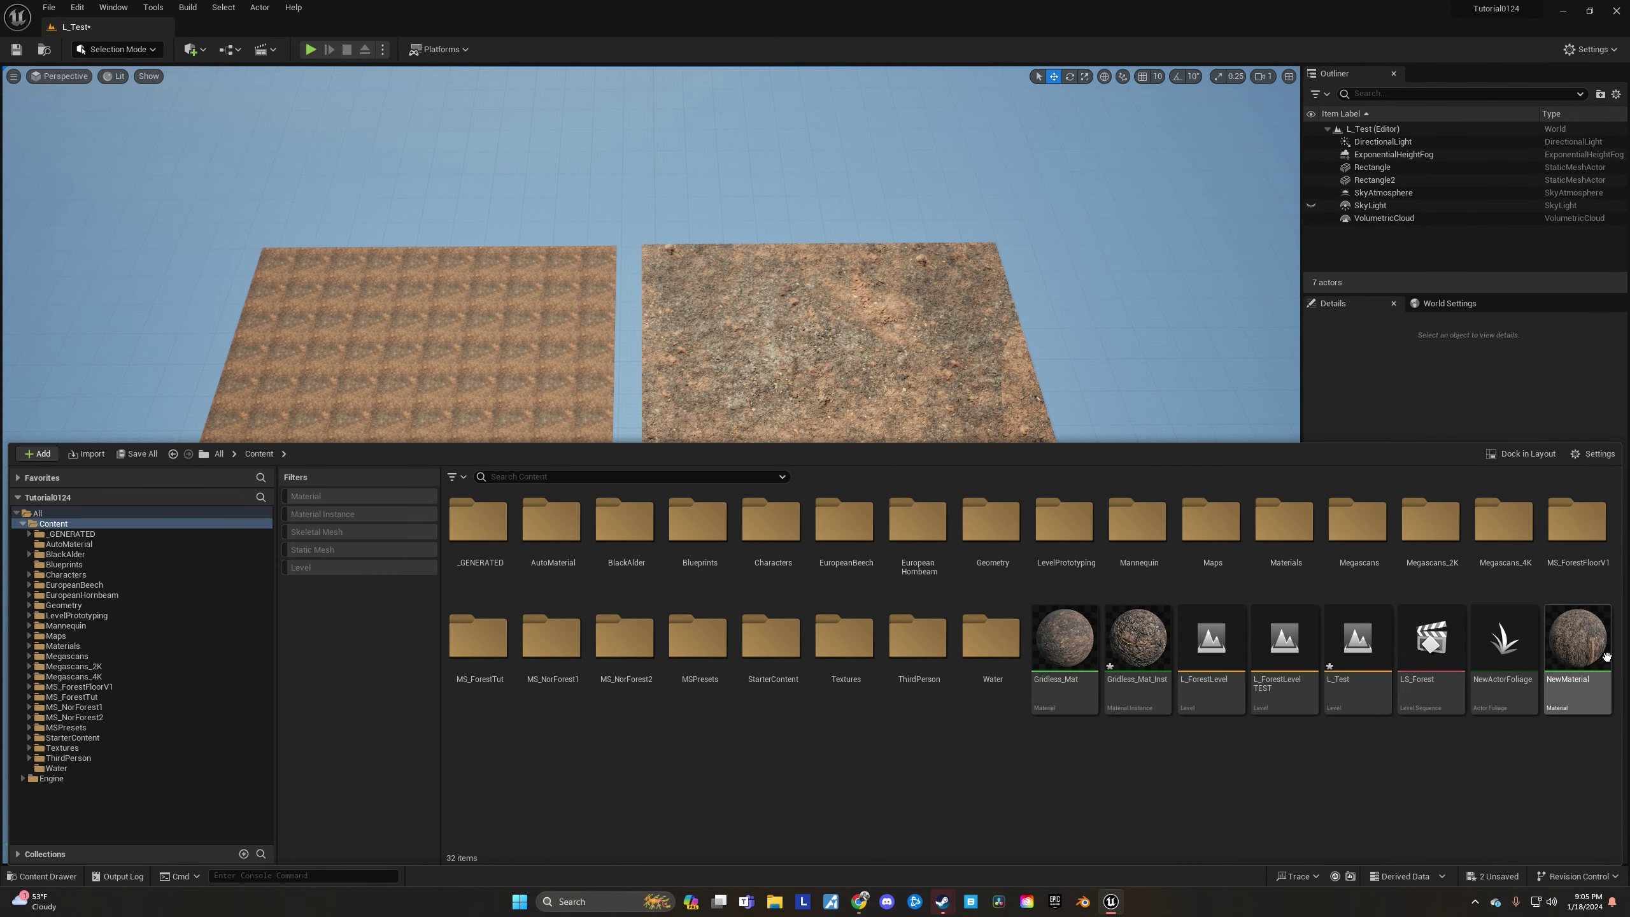
right_click(1578, 642)
left_click(1495, 366)
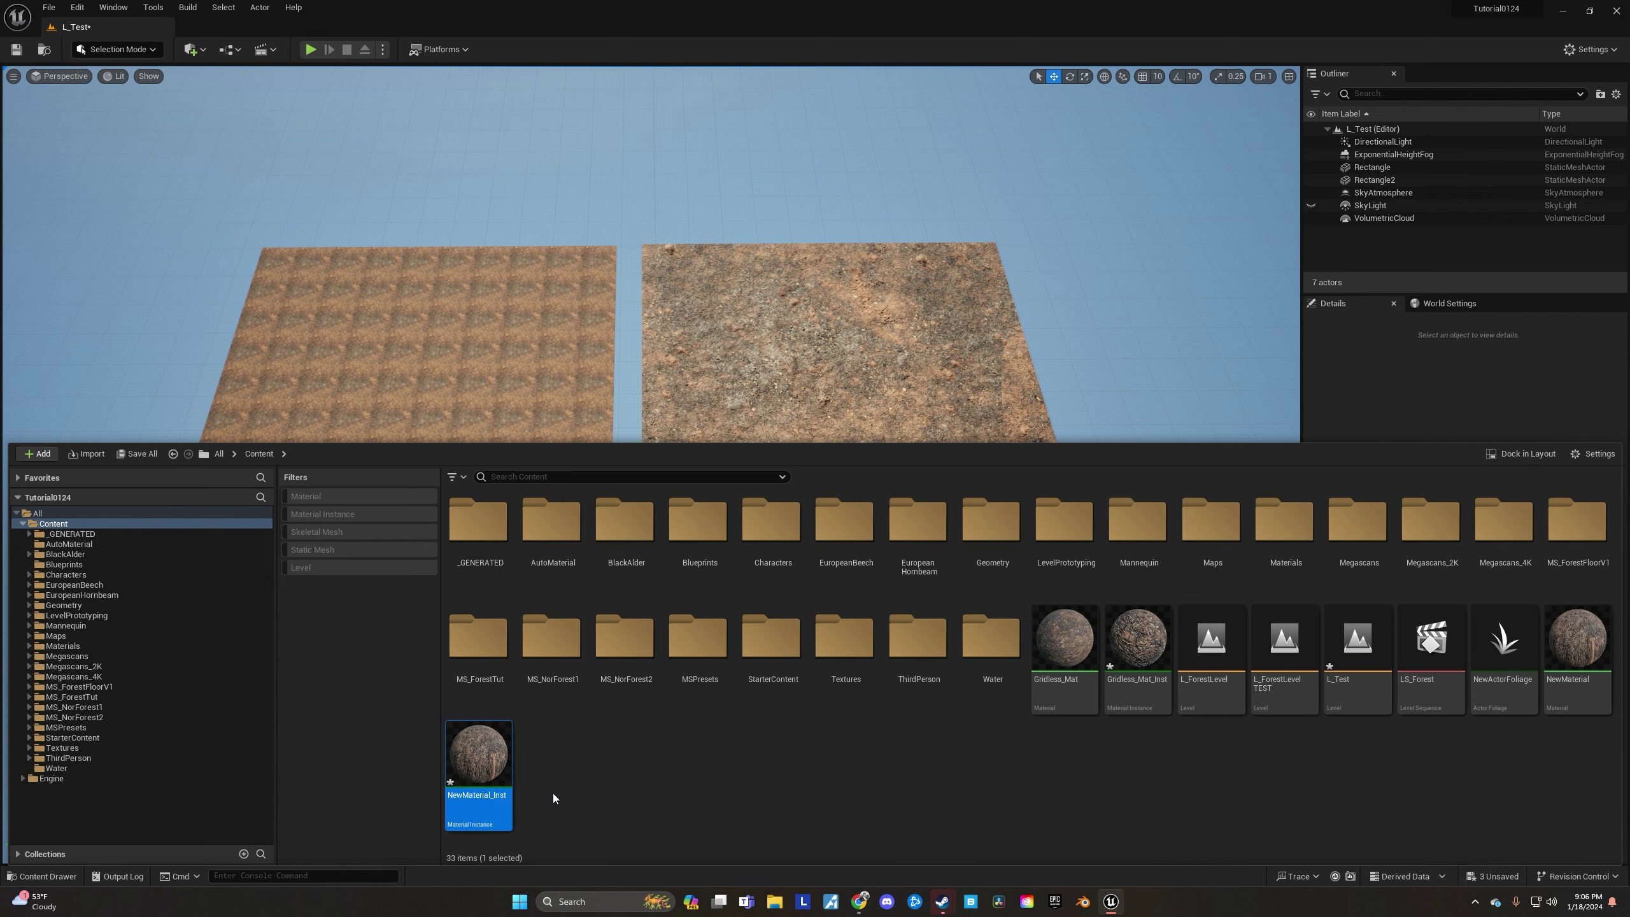
- Select the Rectangle2 plane and assign NewMaterial_Inst to its Element 0 material slot
left_click(806, 399)
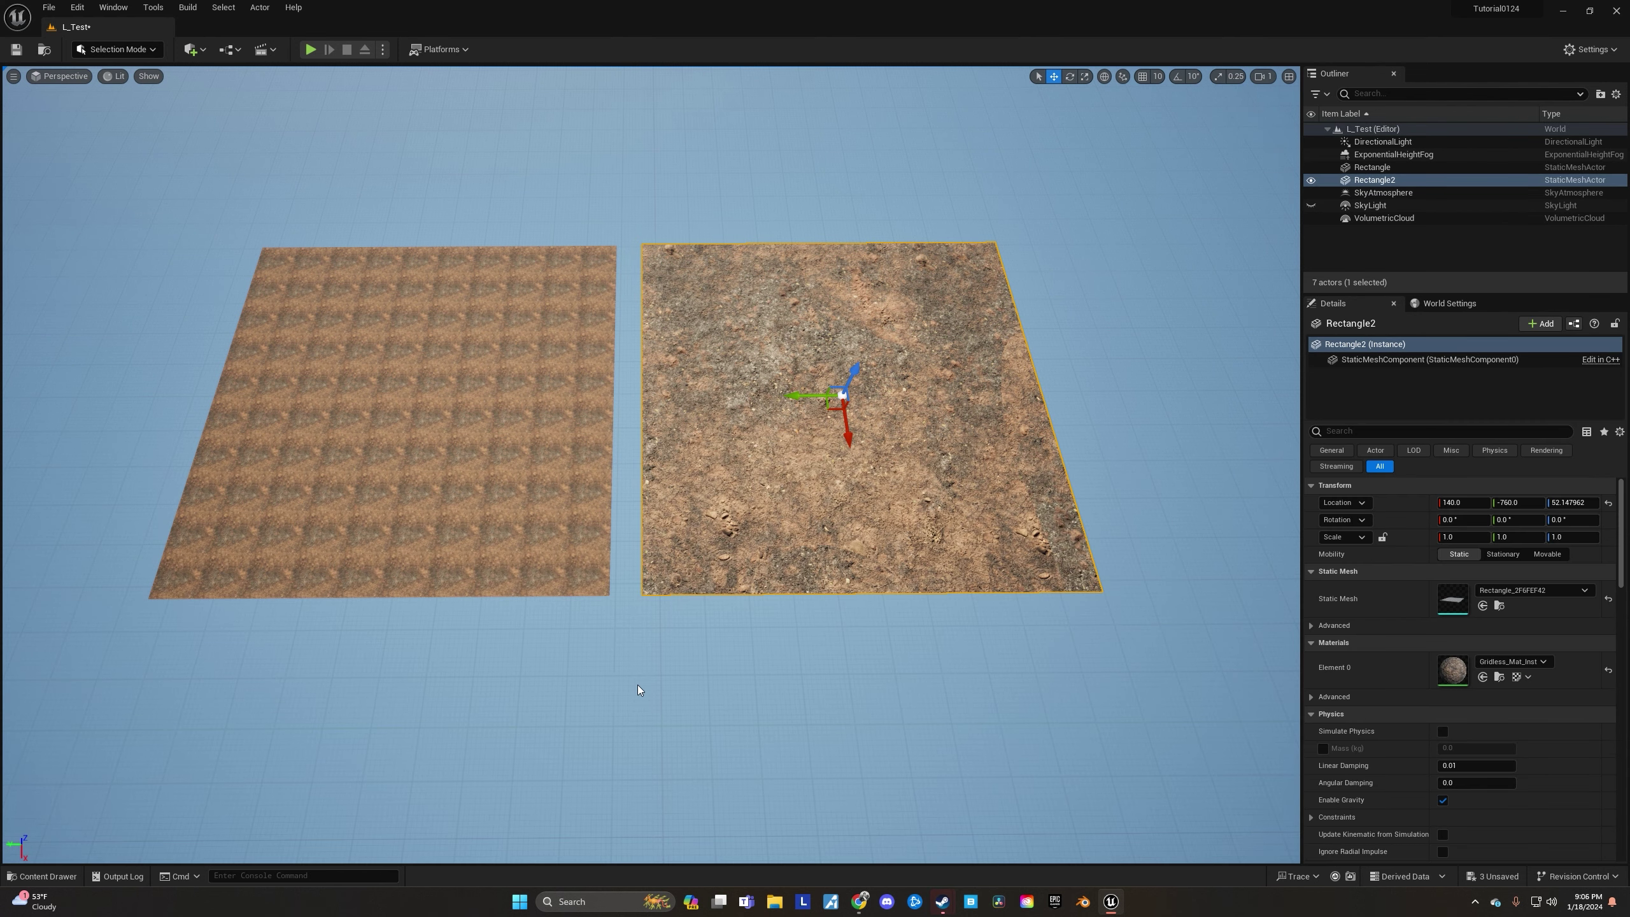
key("ctrl+space")
key("ctrl+space")
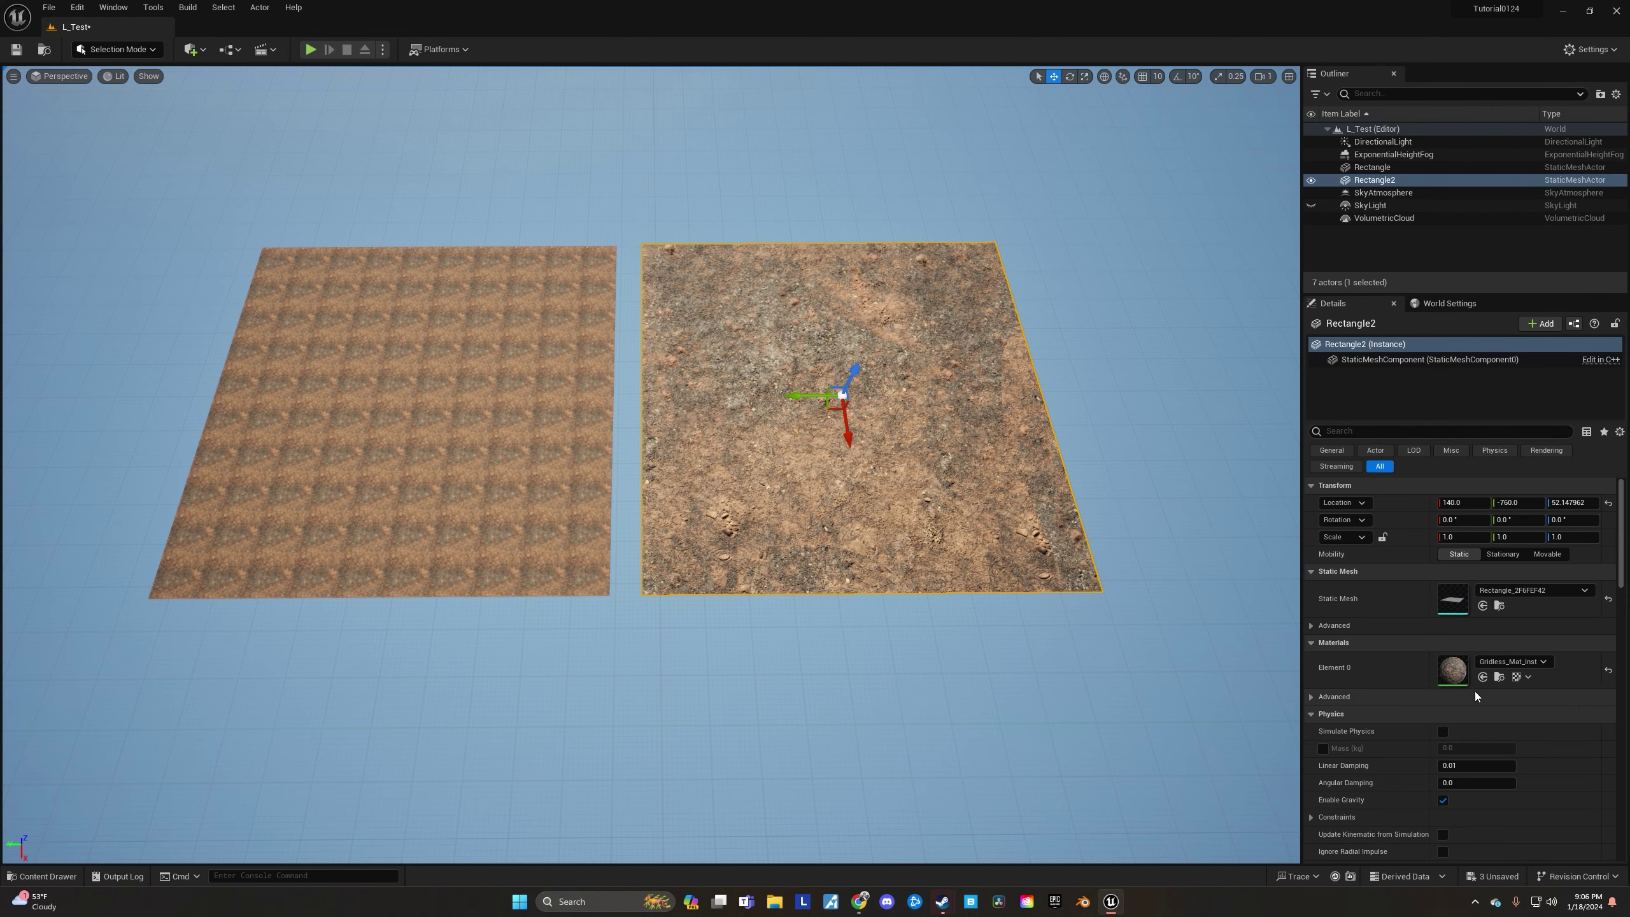
left_click(1482, 677)
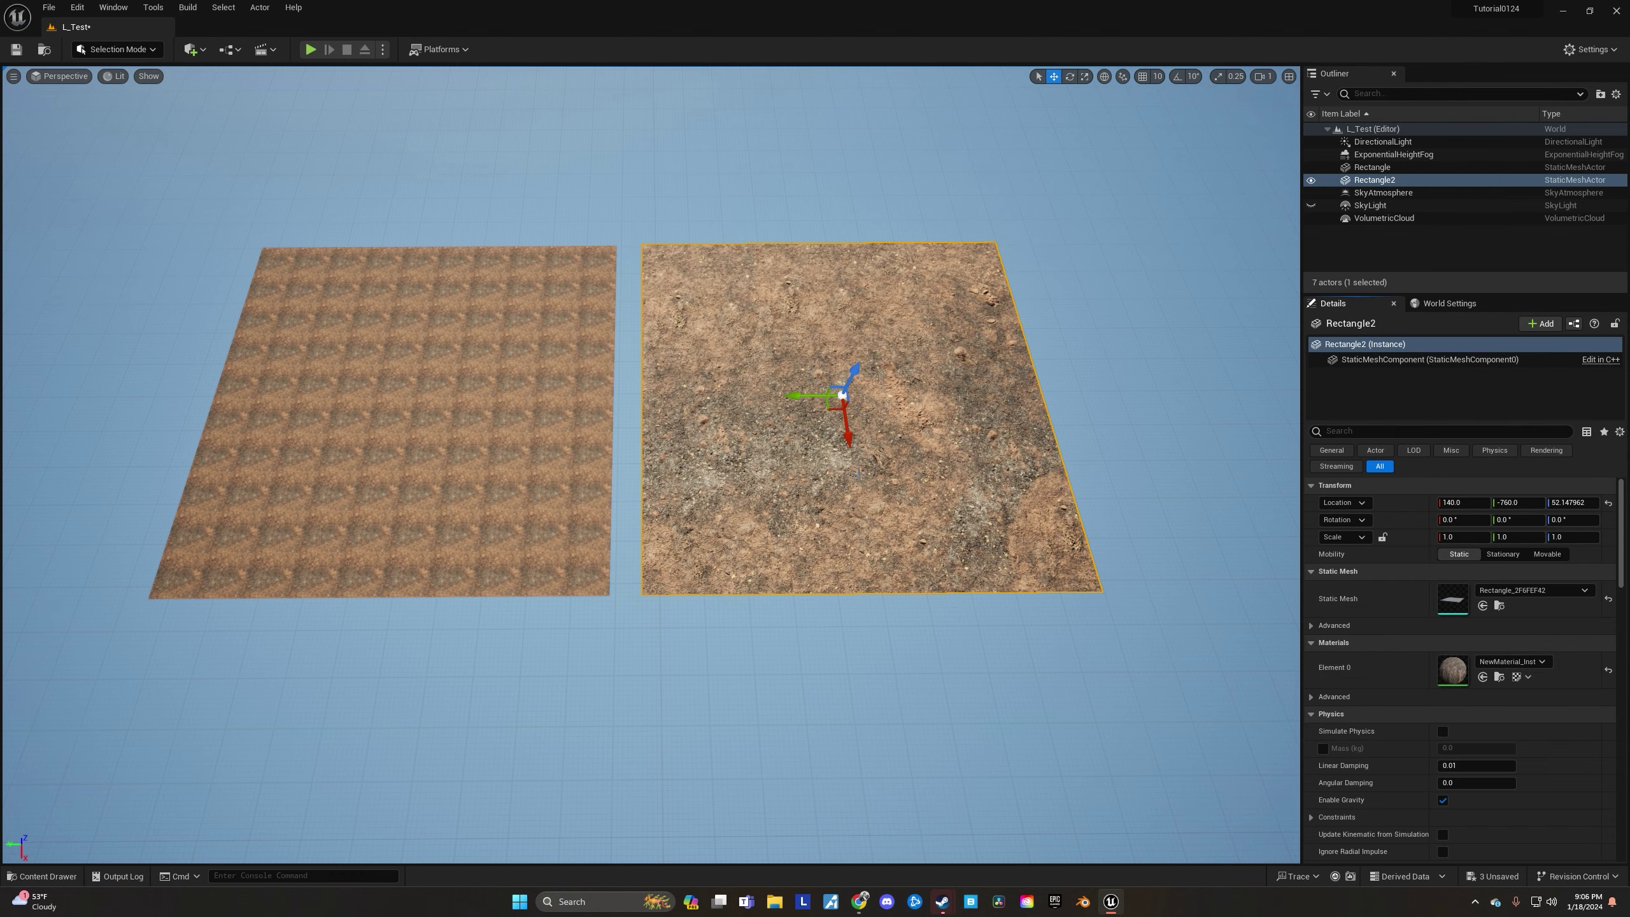
- Examine the ground texture on both planes from several distances, comparing the visible tiling
right_click_drag(874, 370, 908, 443)
key("s")
key("w")
key("s")
right_click_drag(561, 511, 532, 514)
key("w")
key("s")
key("s")
scroll(652, 465, "down", 4)
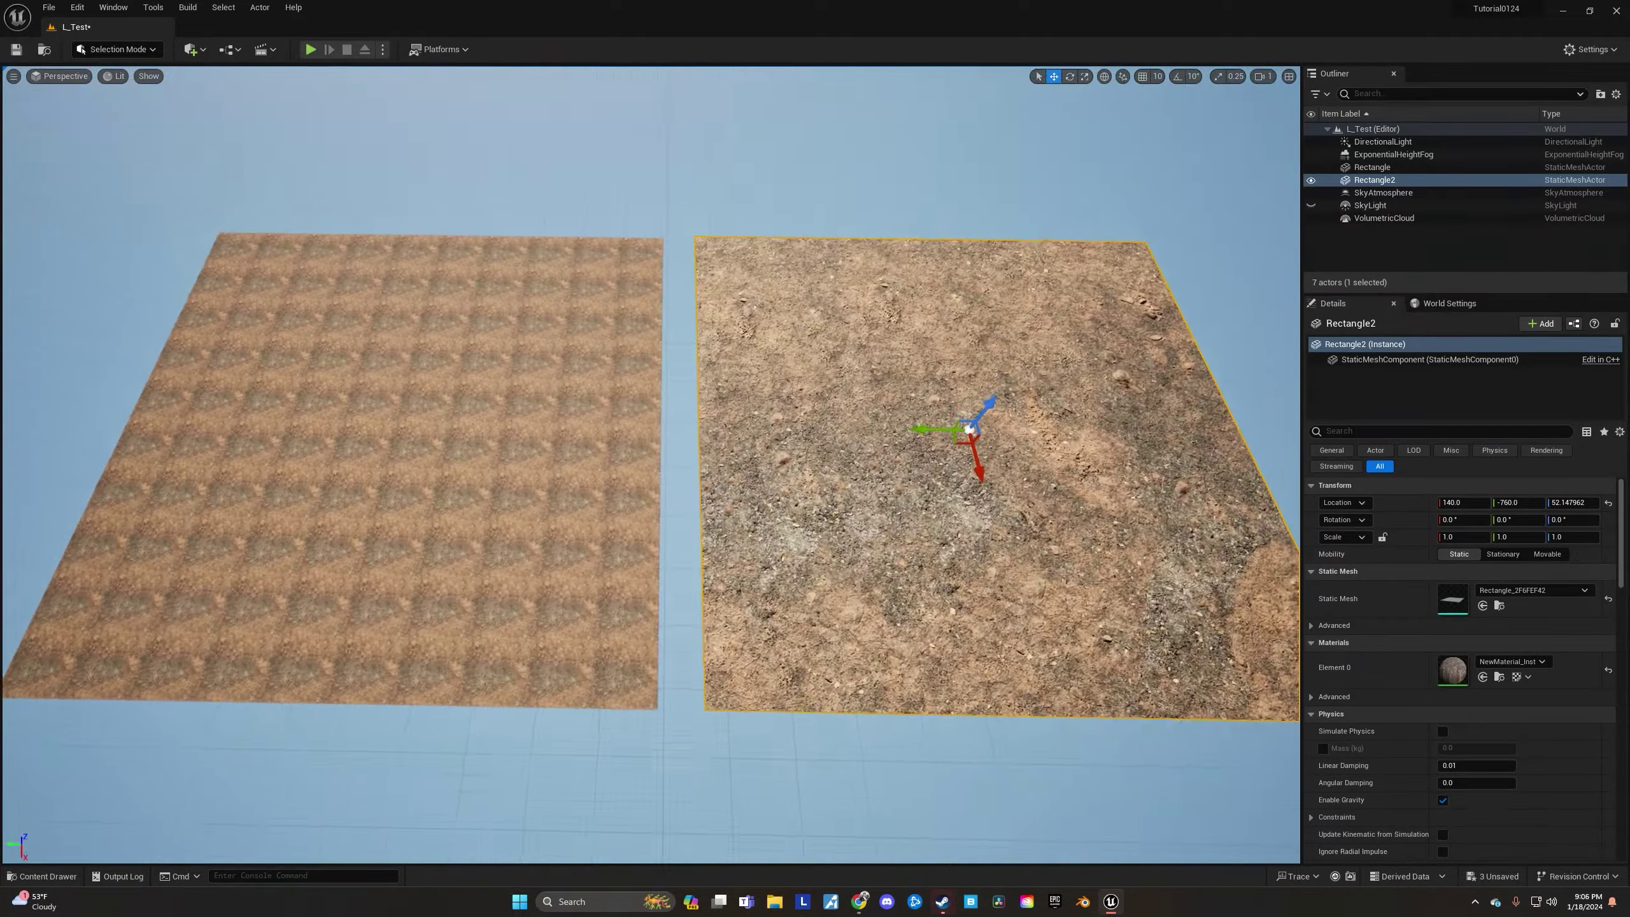
- Open NewMaterial_Inst, review its available parameters and close its editor
key("ctrl+space")
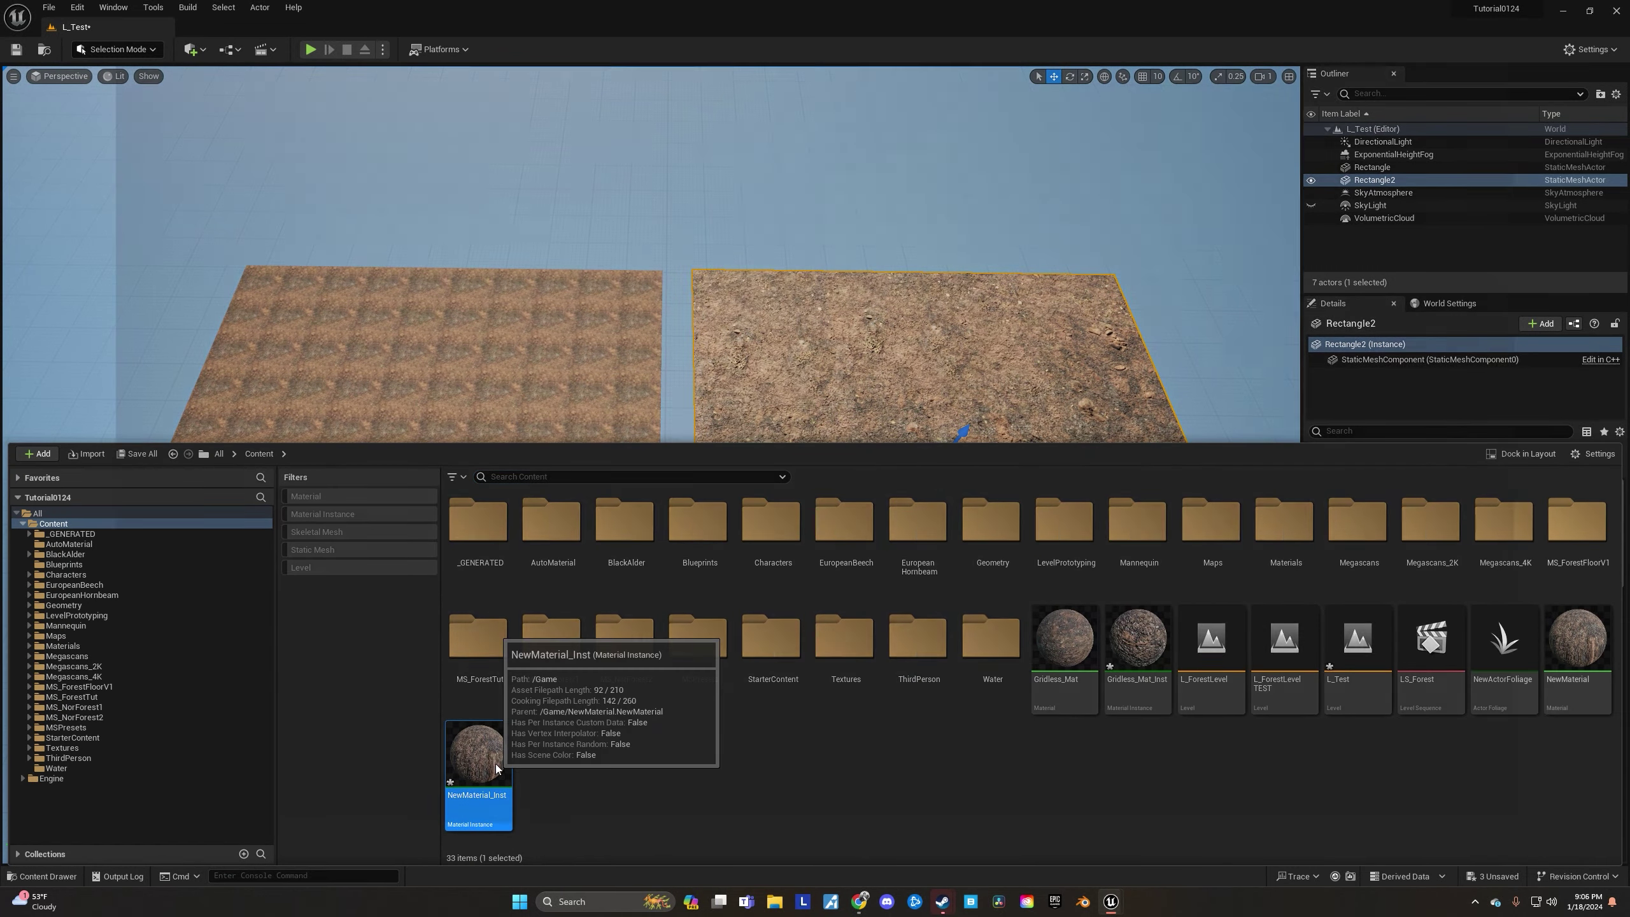
double_click(478, 758)
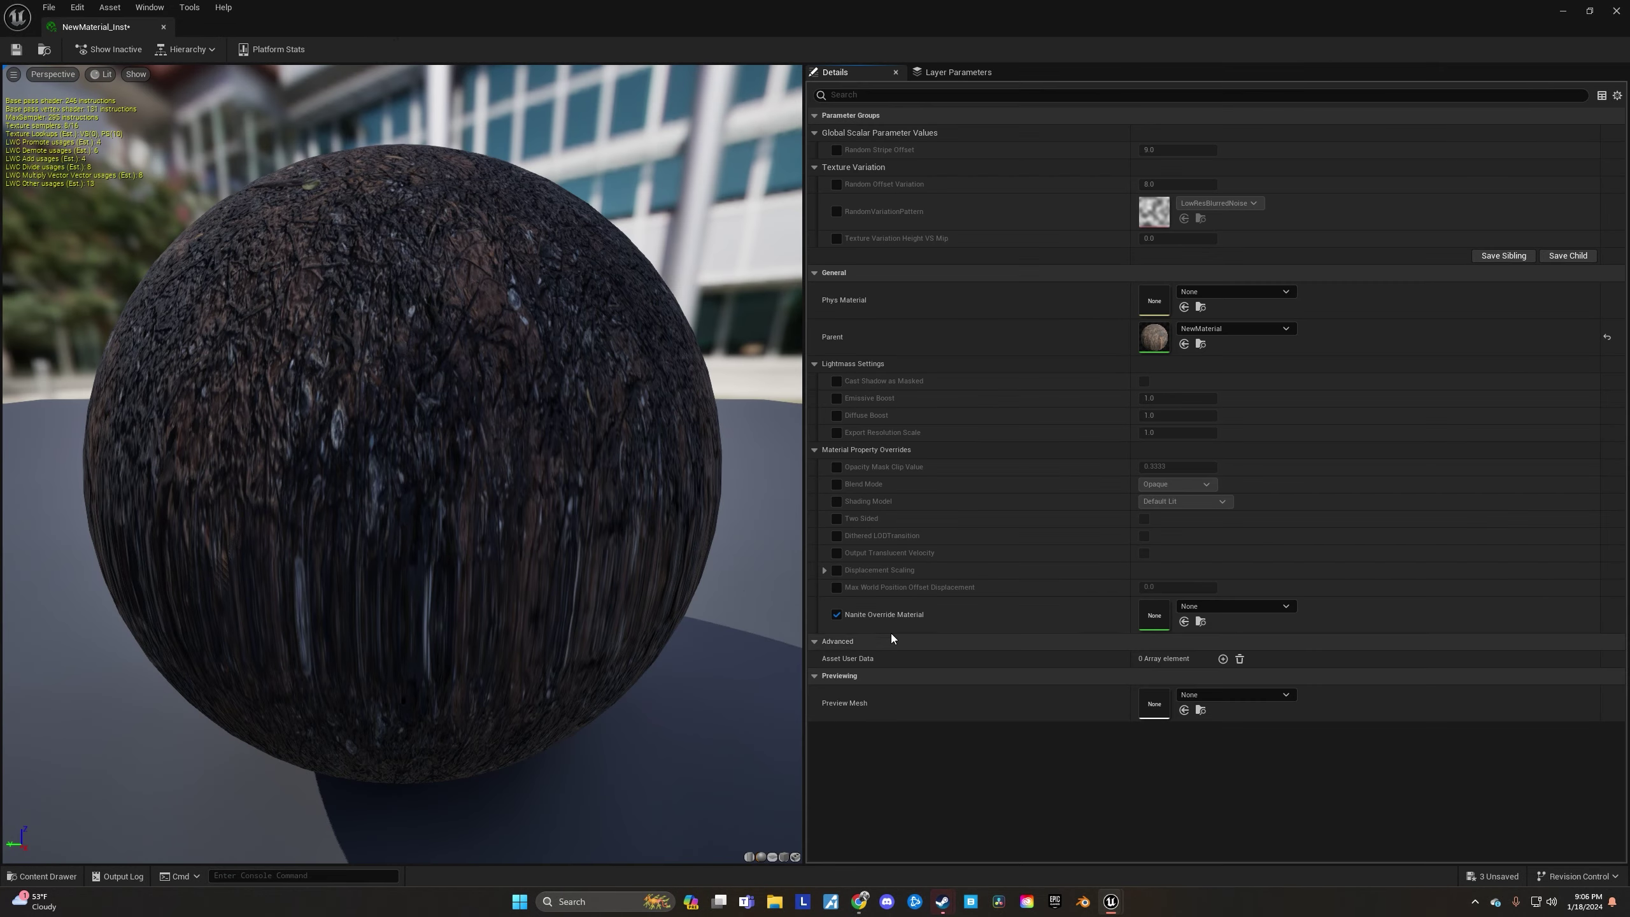
left_click(1618, 10)
- Open NewMaterial and add a TextureCoordinate node ahead of the TextureVariation node
key("ctrl+space")
double_click(1585, 671)
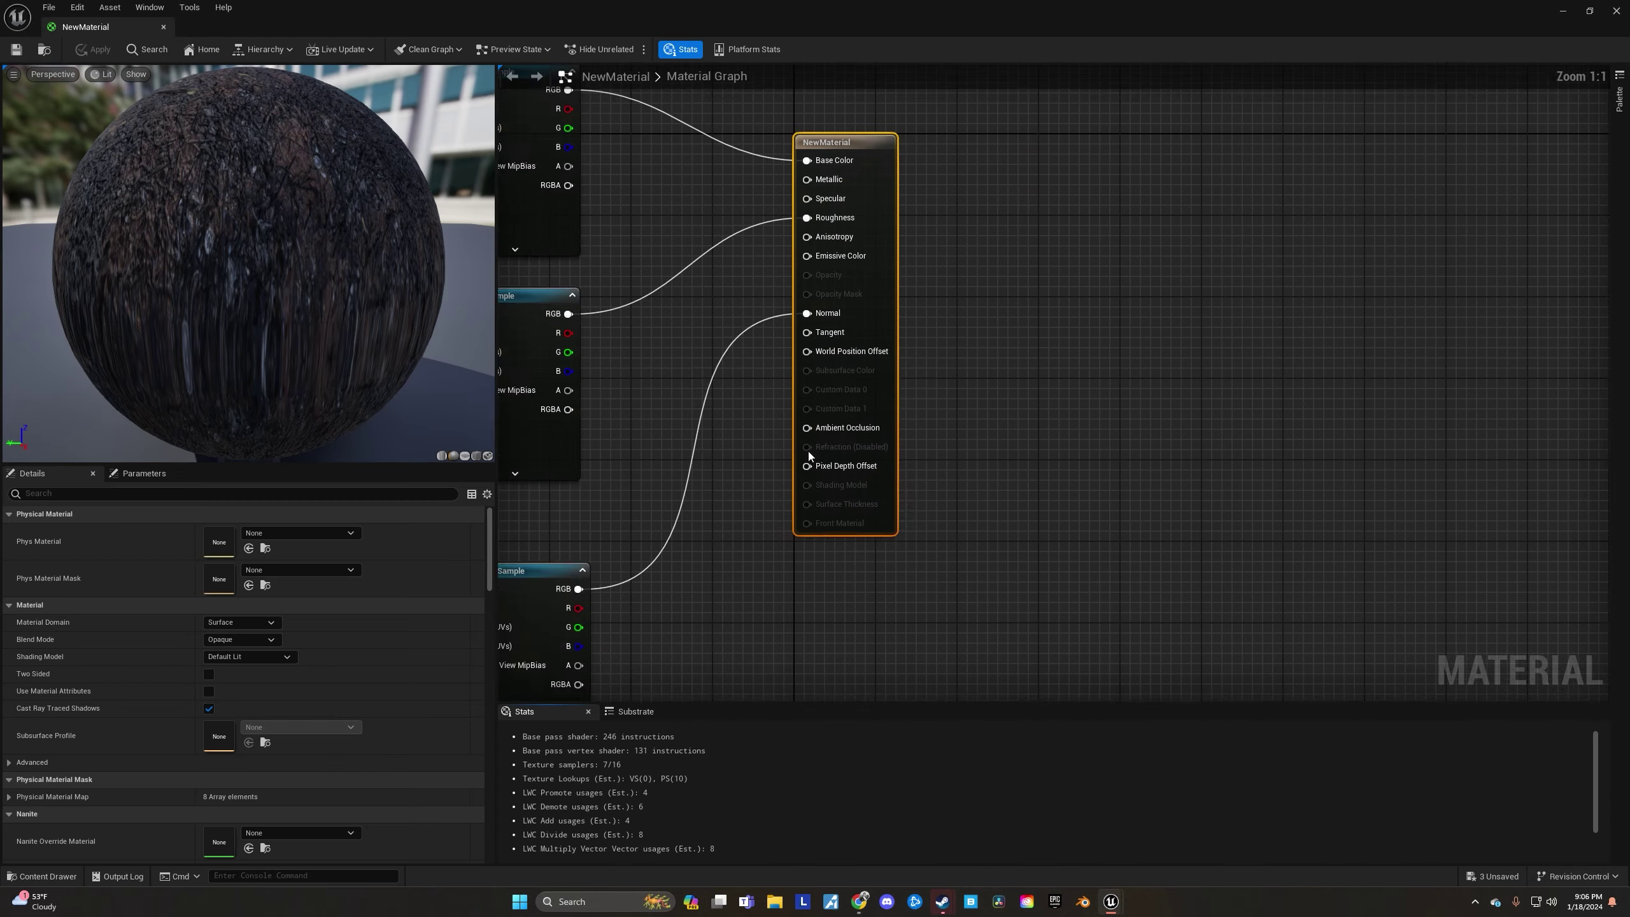
scroll(808, 451, "down", 2)
right_click_drag(818, 374, 1007, 414)
right_click(787, 244)
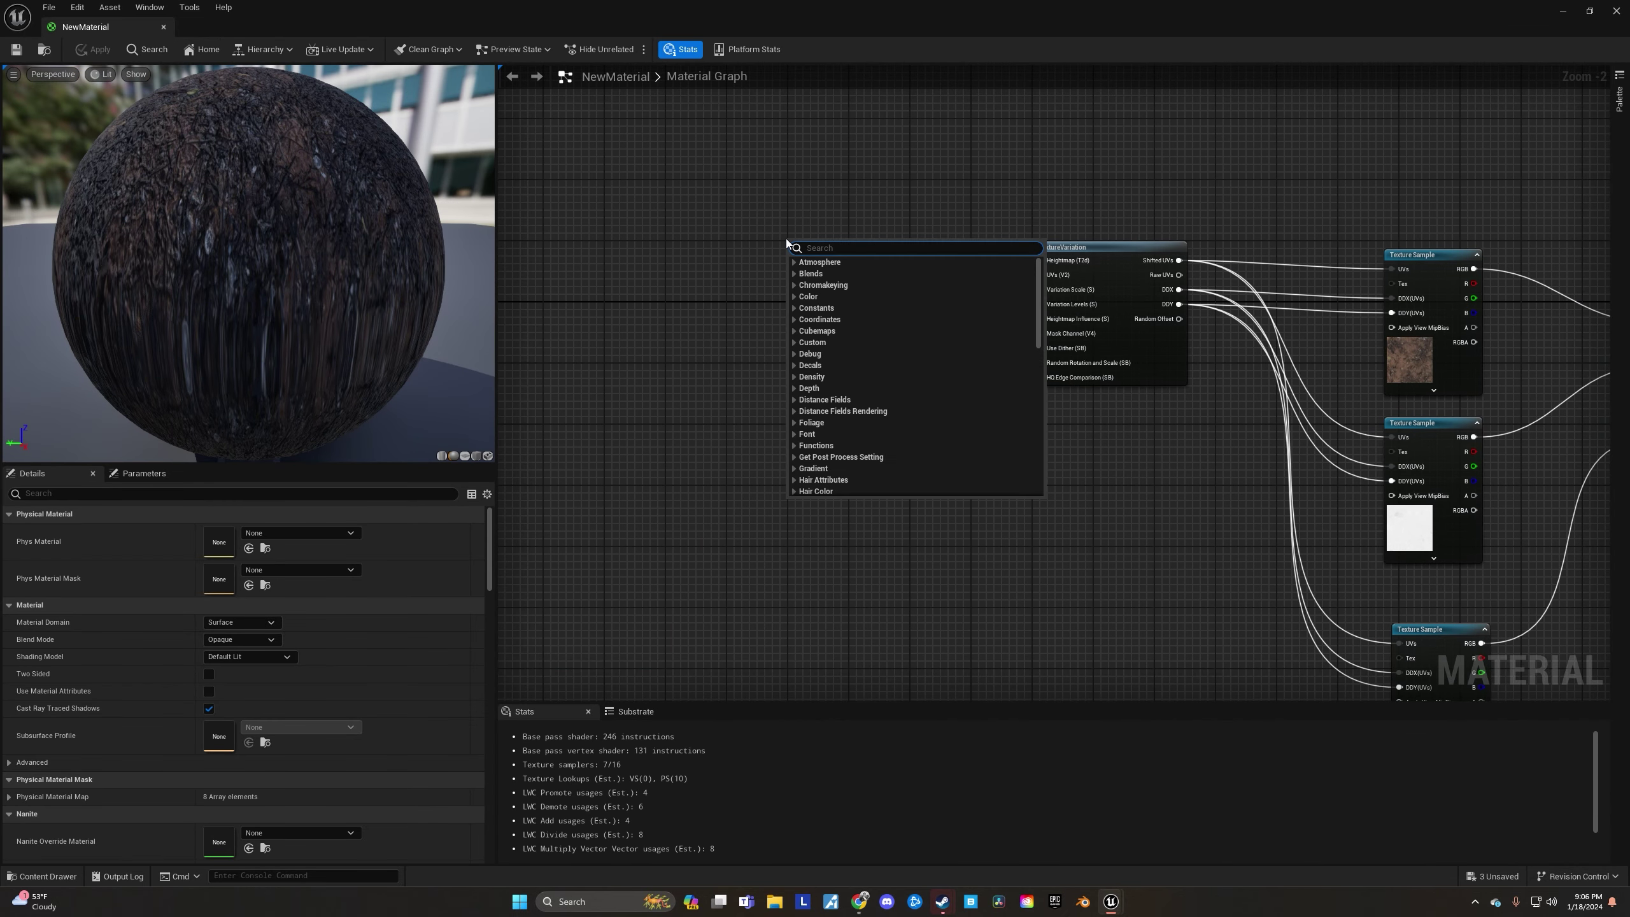
type("textc")
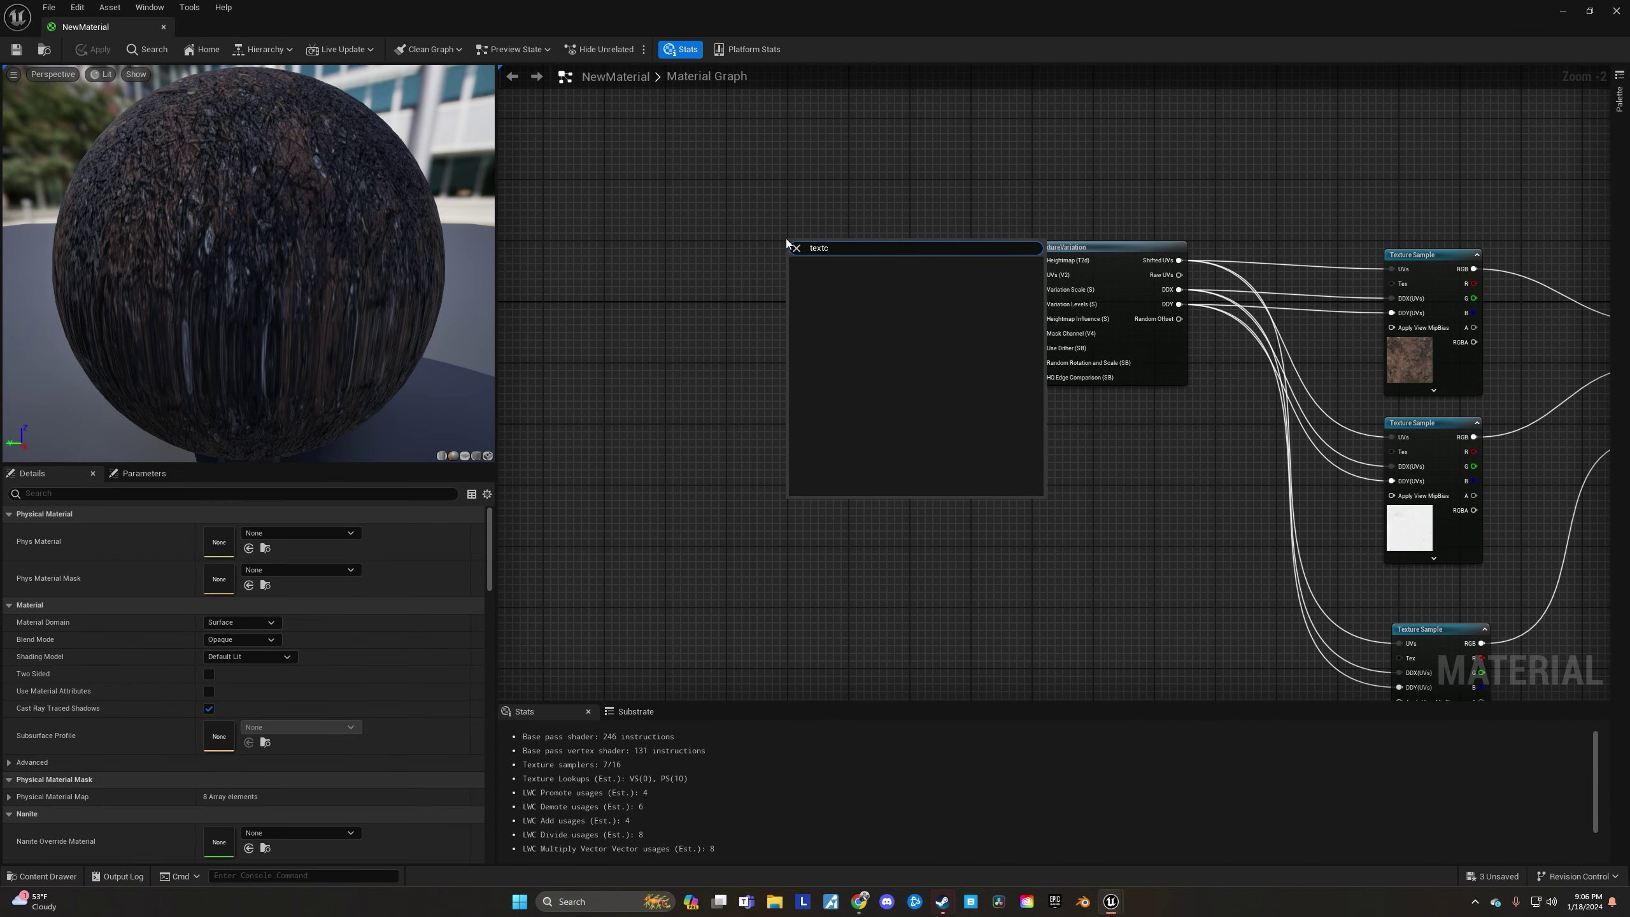
key("BackSpace")
type("ureco")
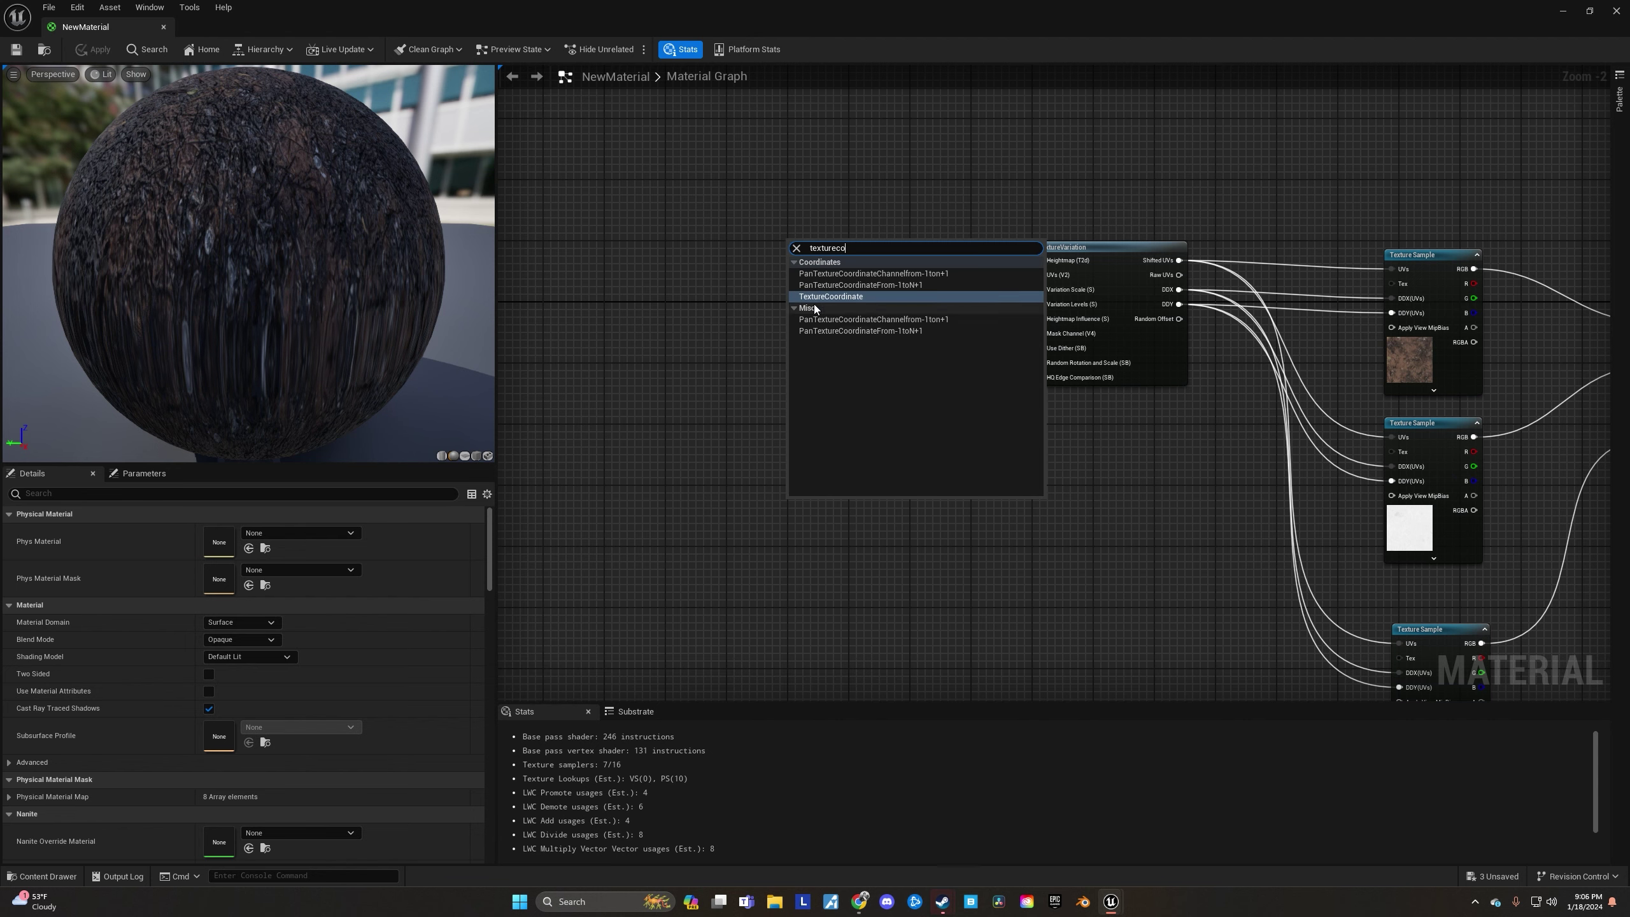
left_click(817, 296)
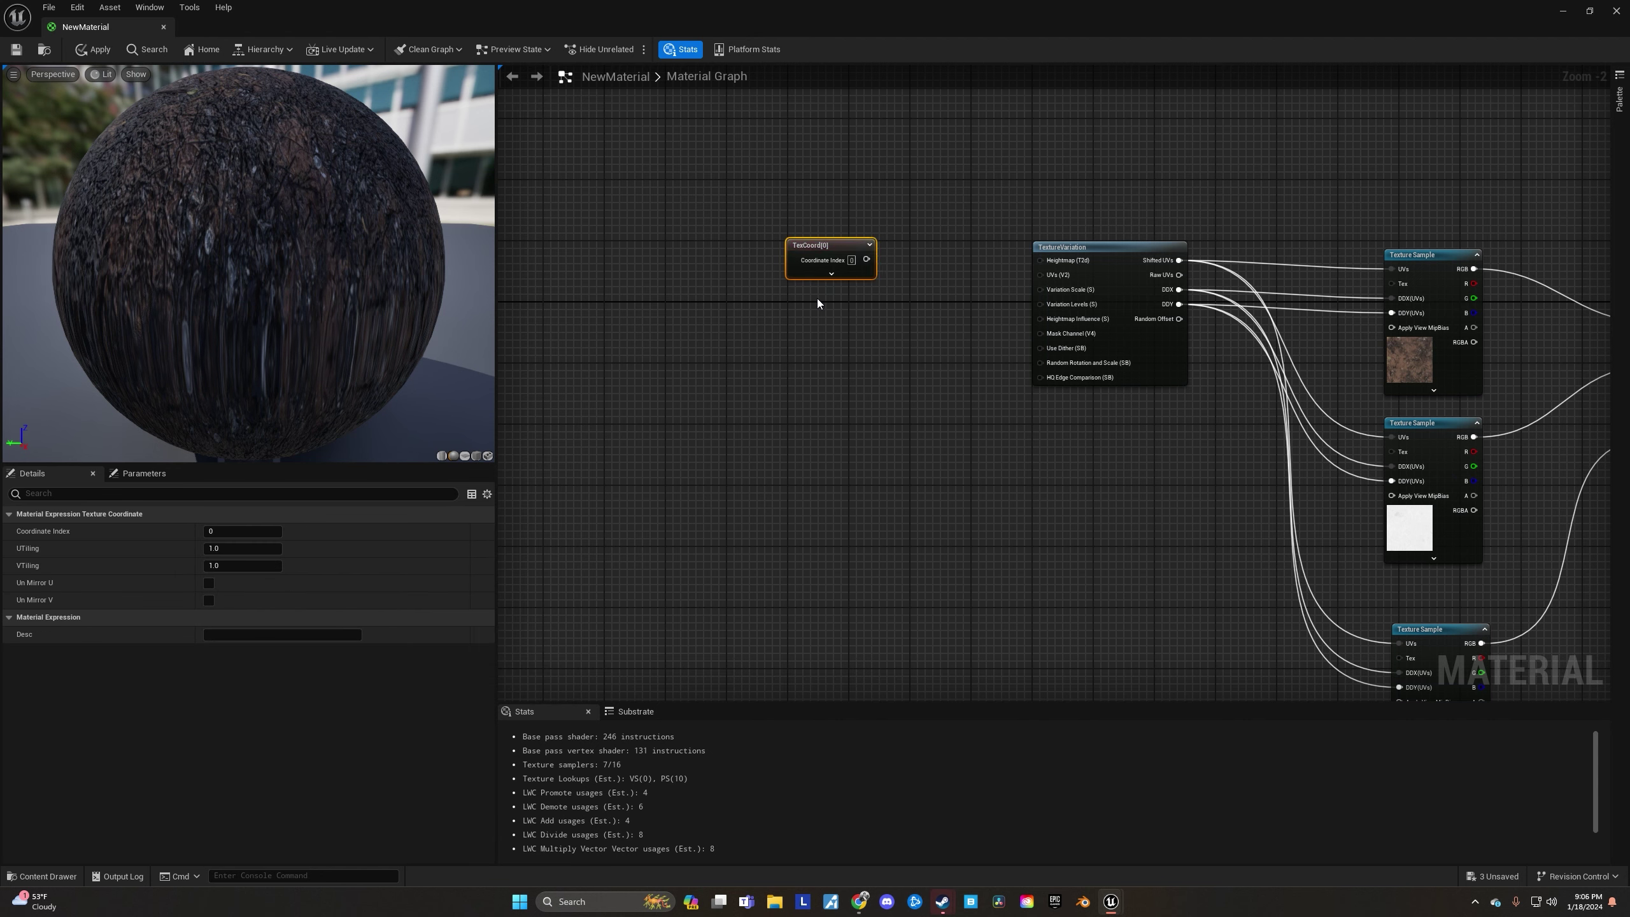
- Add a scalar parameter named Tiling and place it just below the TexCoord node
left_click(787, 368)
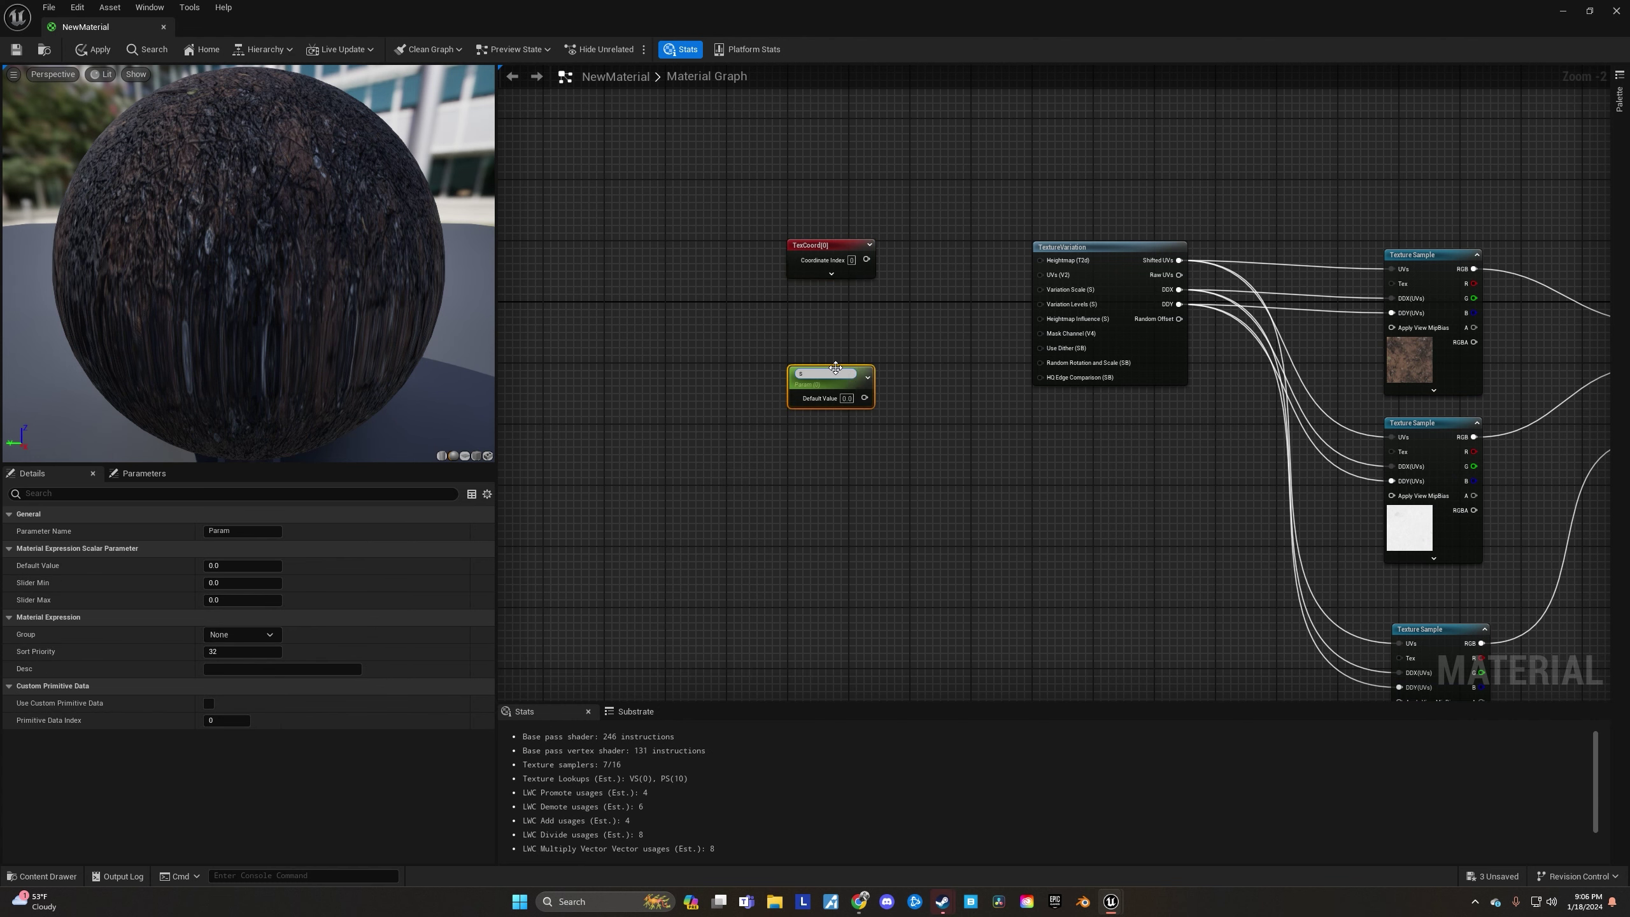
type("s")
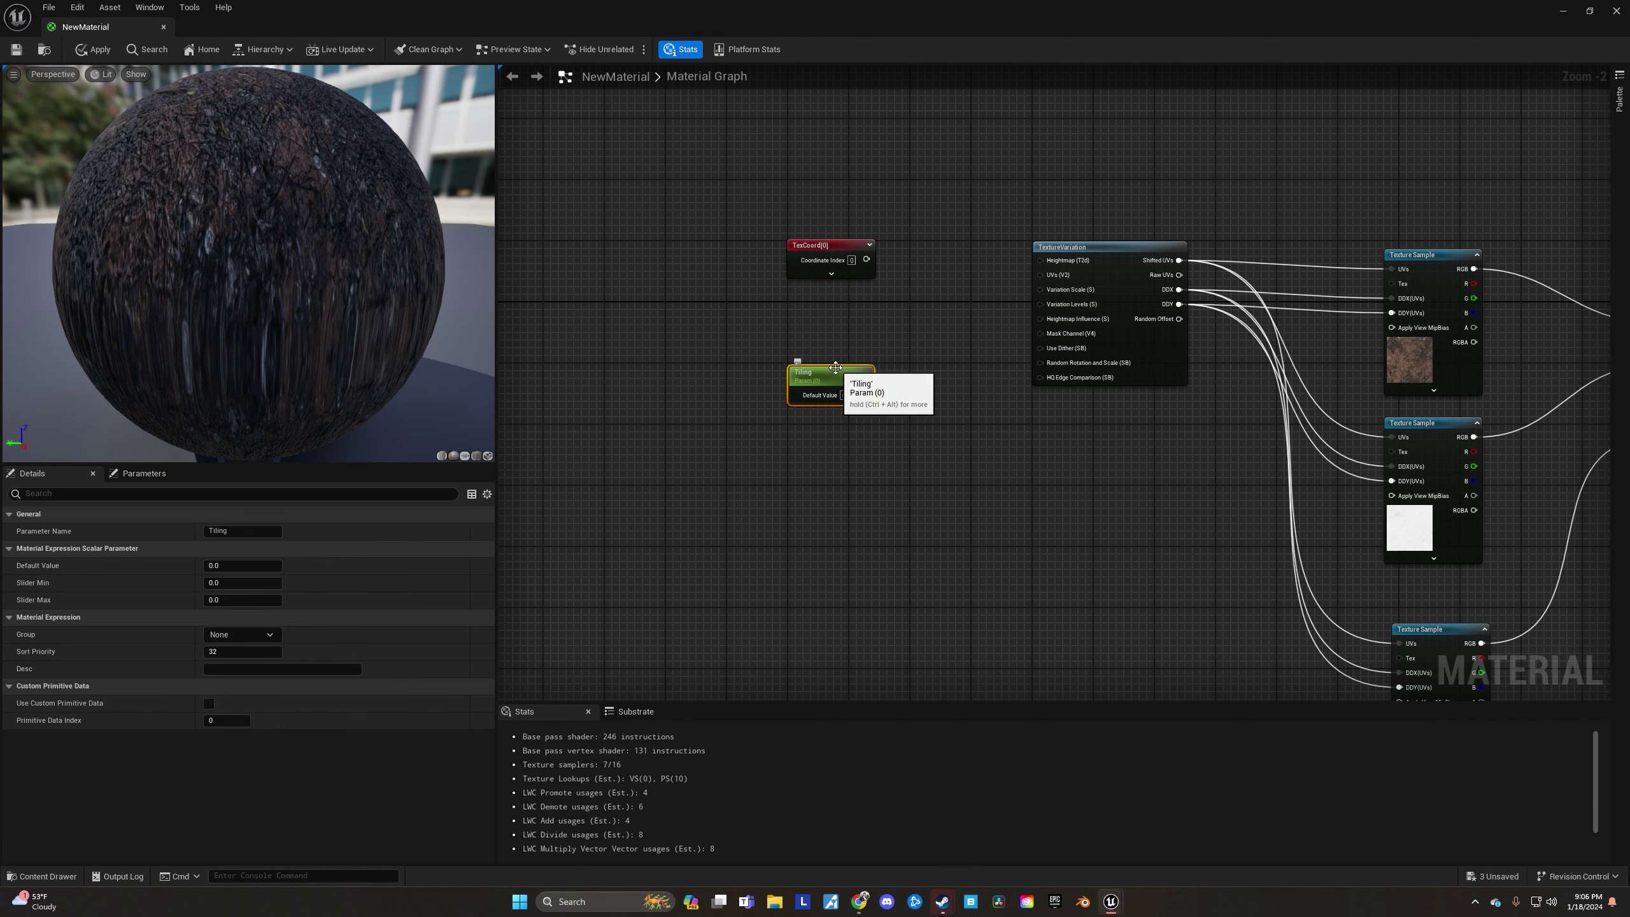
left_click_drag(836, 367, 835, 311)
- Add a Multiply node with TexCoord in A and Tiling in B, and connect its output to TextureVariation's UVs (V2) input
key("m")
left_click(958, 271)
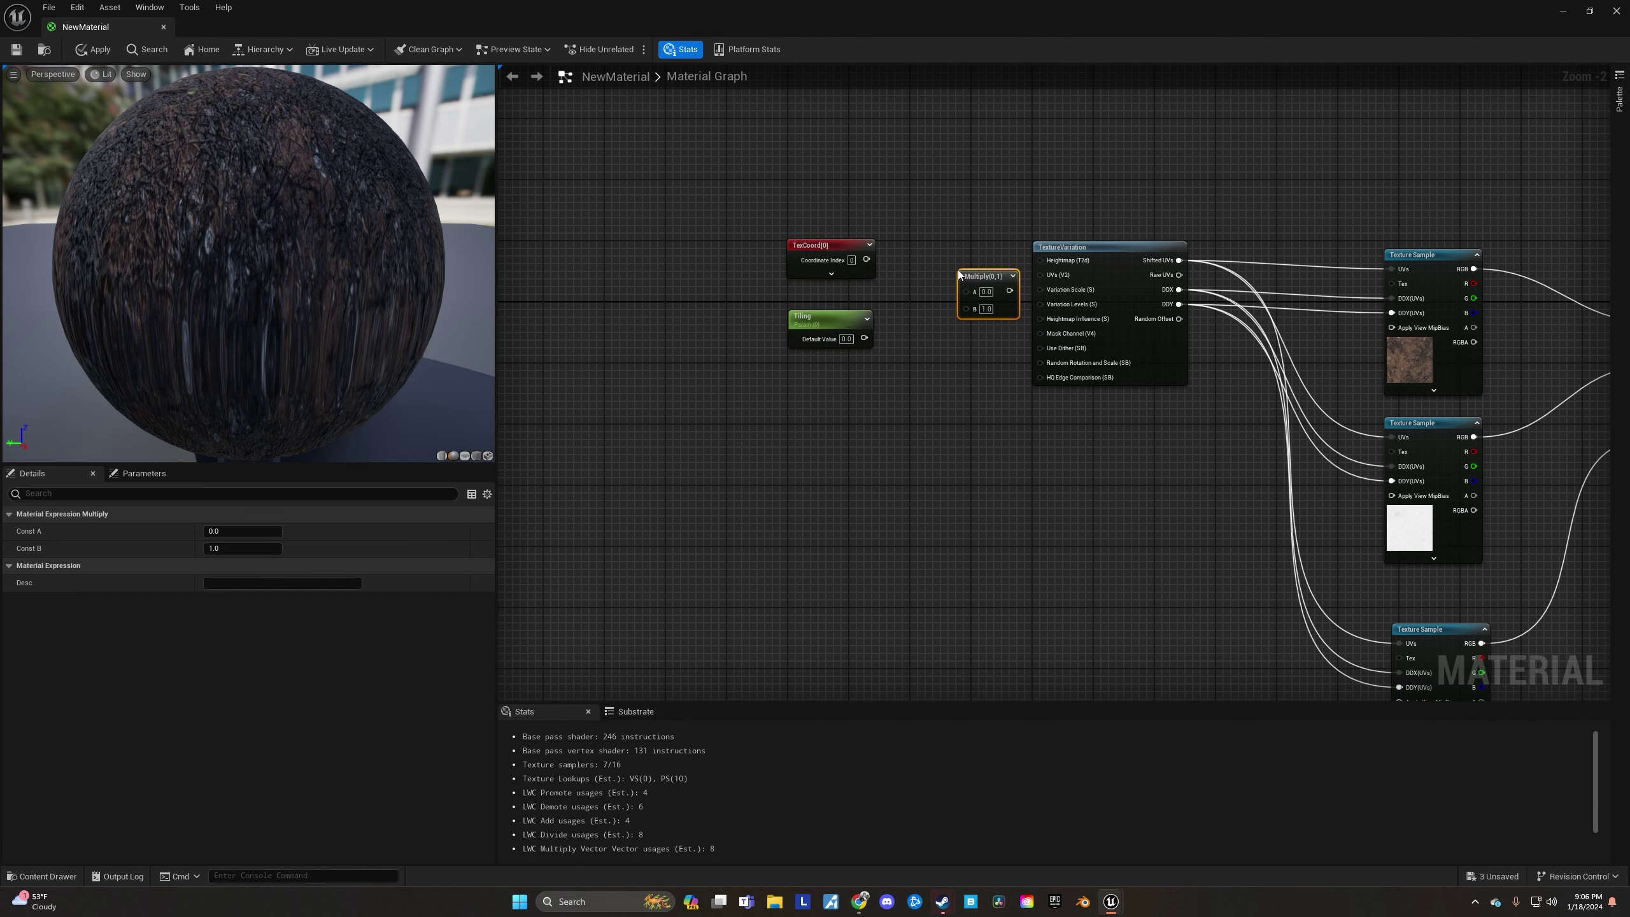
left_click_drag(976, 277, 952, 271)
left_click_drag(871, 336, 942, 303)
left_click_drag(867, 259, 941, 284)
left_click_drag(970, 284, 1046, 275)
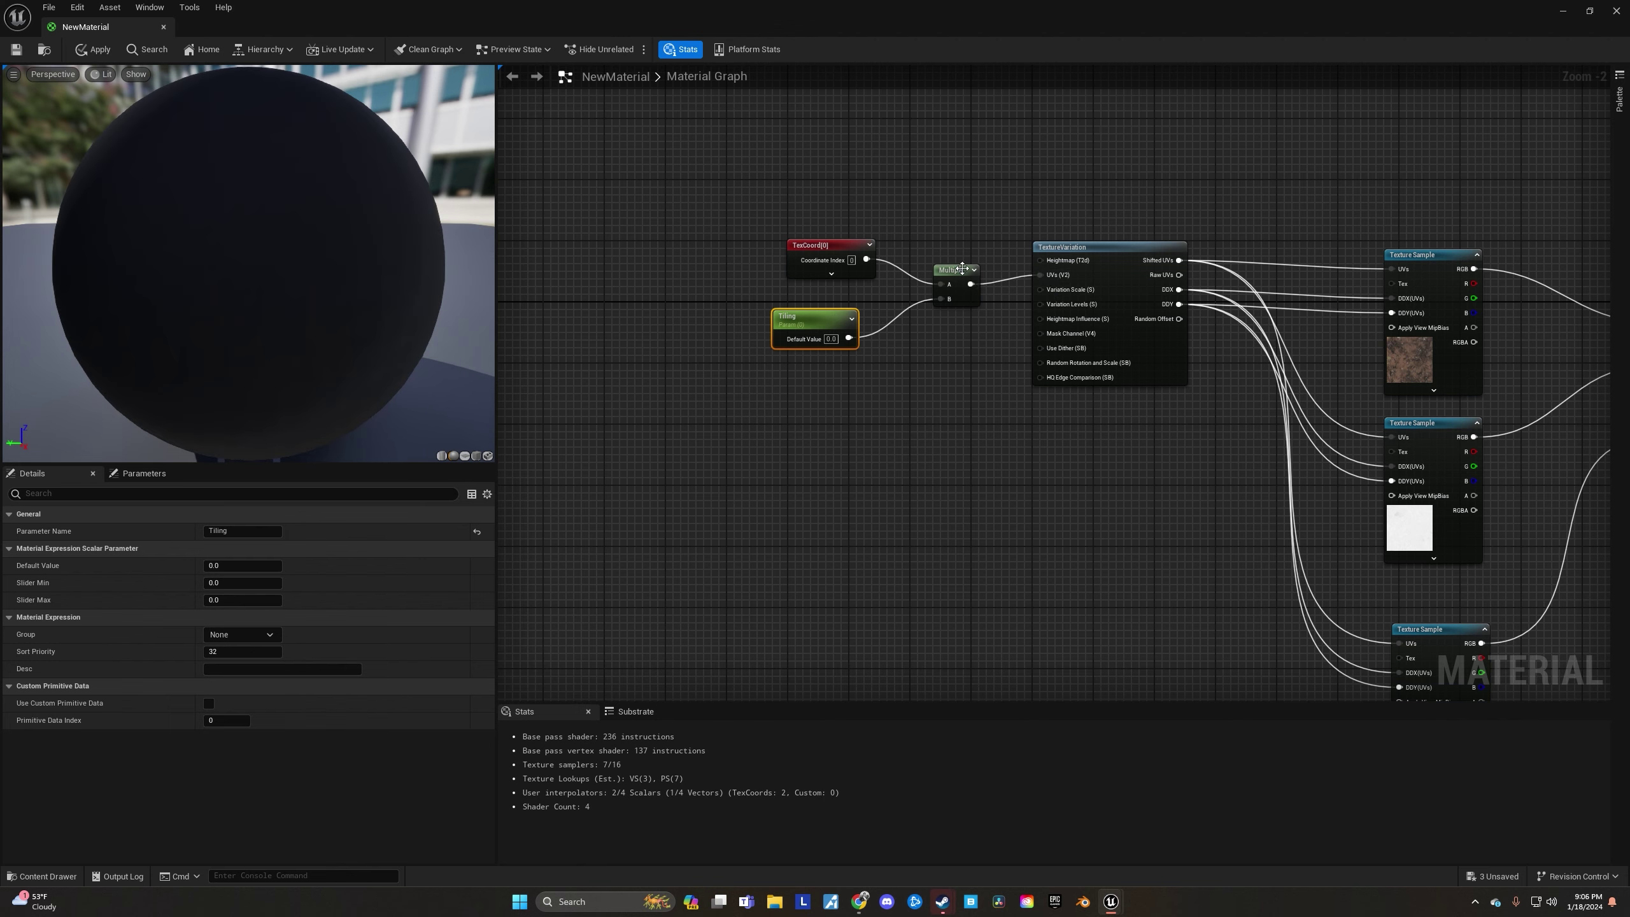
- Apply and save the NewMaterial changes and close its editor
left_click(957, 270)
left_click(115, 50)
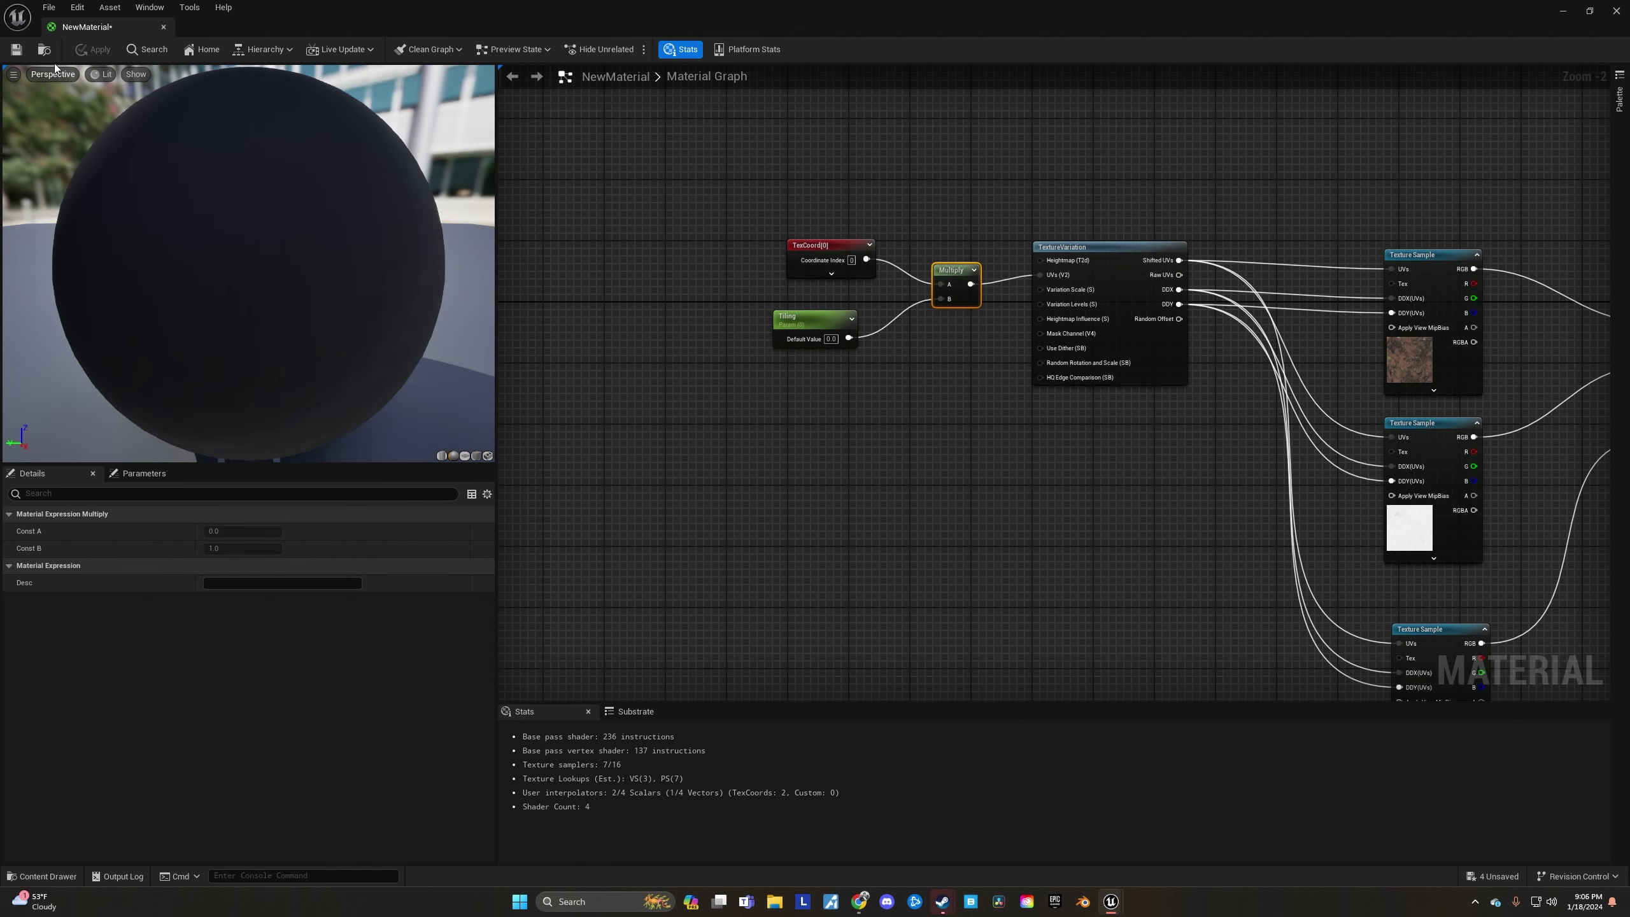
left_click(16, 50)
left_click(164, 27)
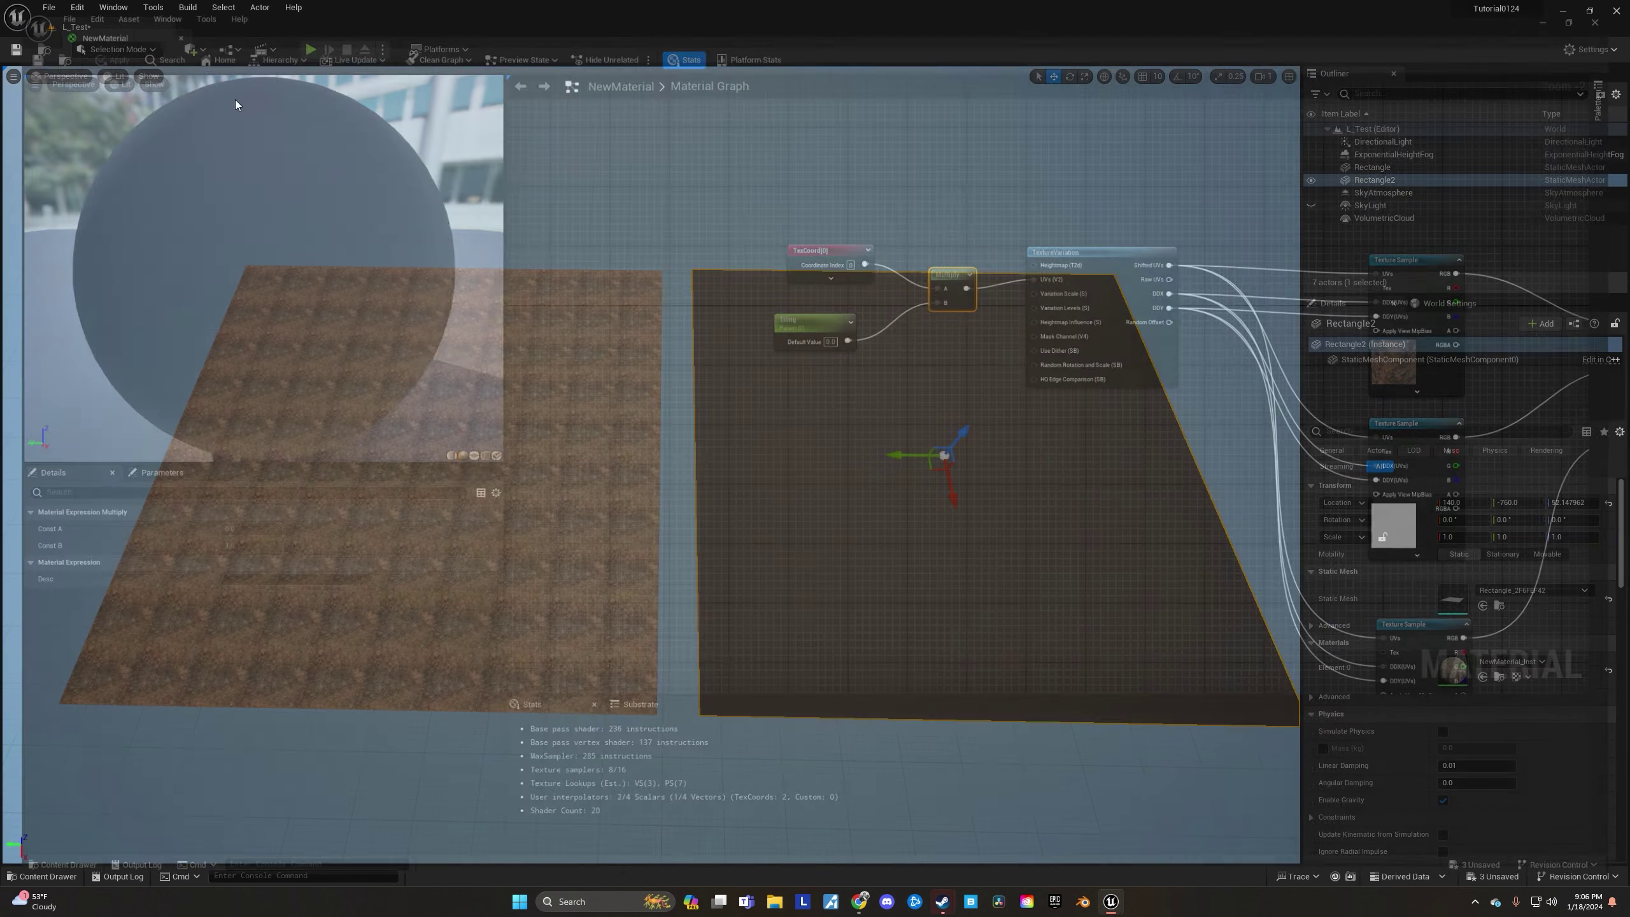
- Delete the NewMaterial_Inst material instance
right_click(810, 584)
left_click(764, 641)
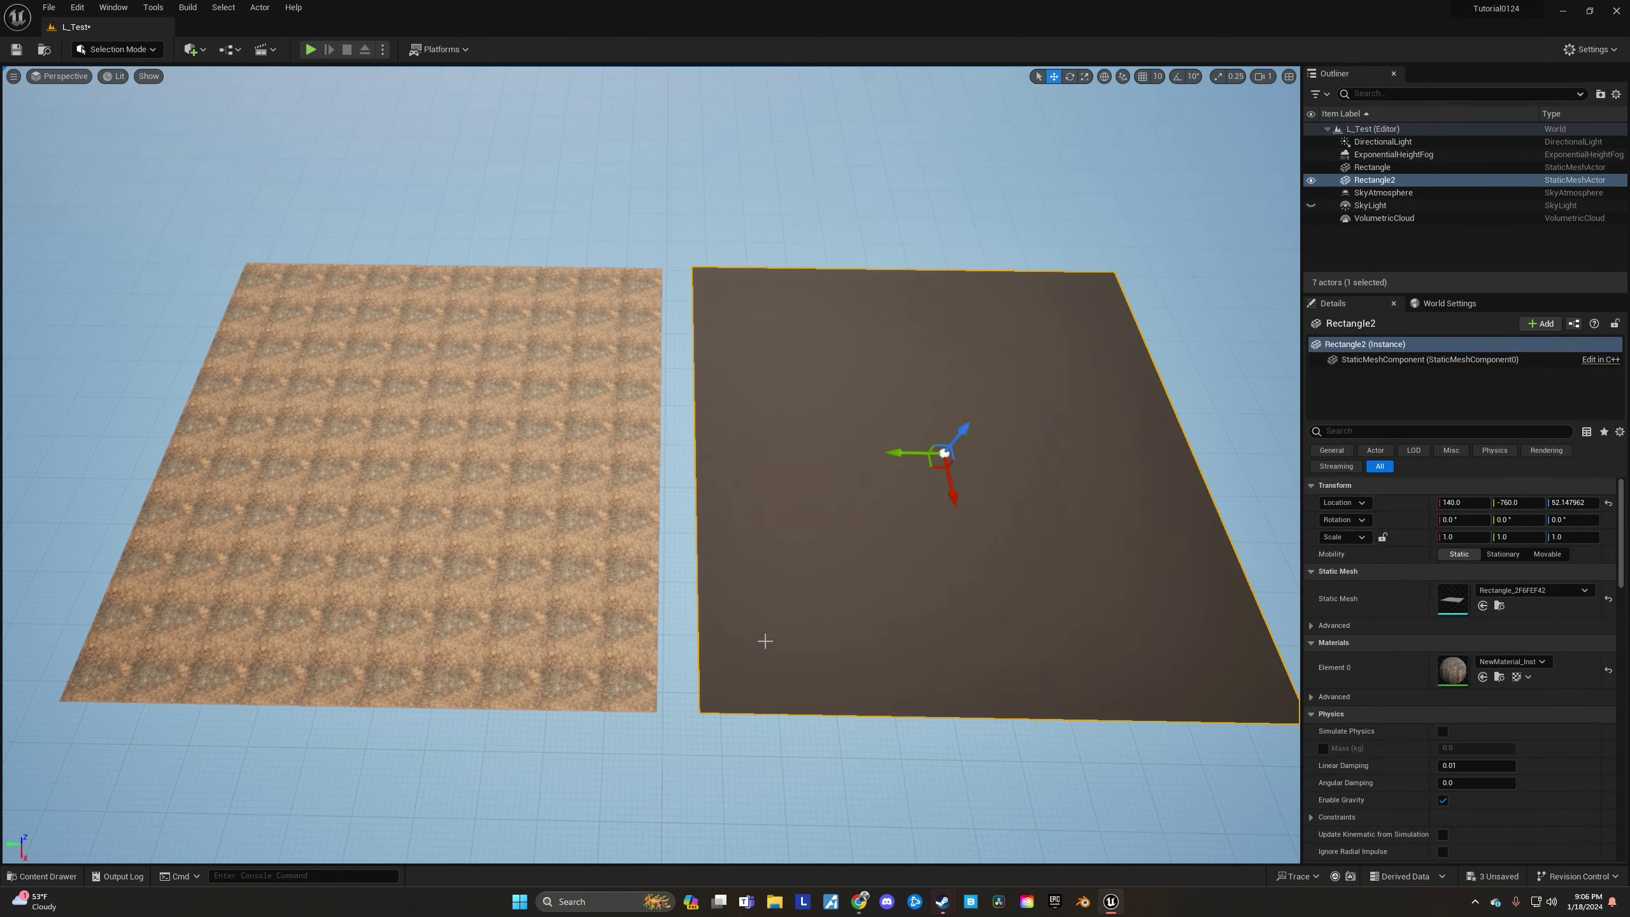
key("s")
right_click_drag(764, 641, 765, 640)
key("ctrl+space")
right_click(491, 760)
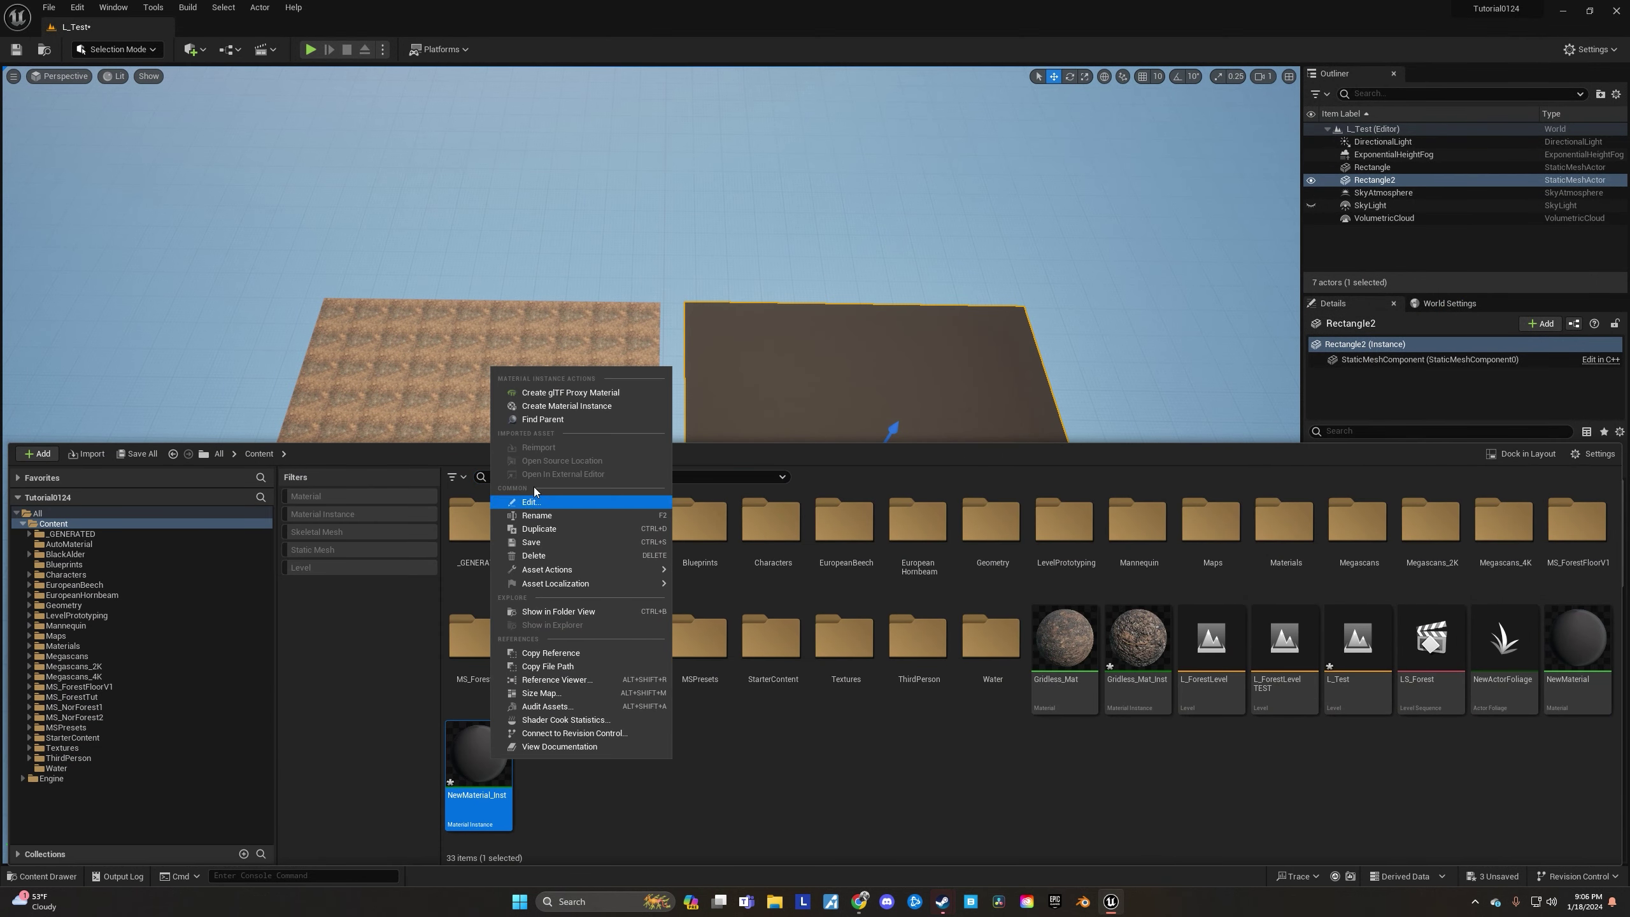
left_click(536, 556)
left_click(757, 659)
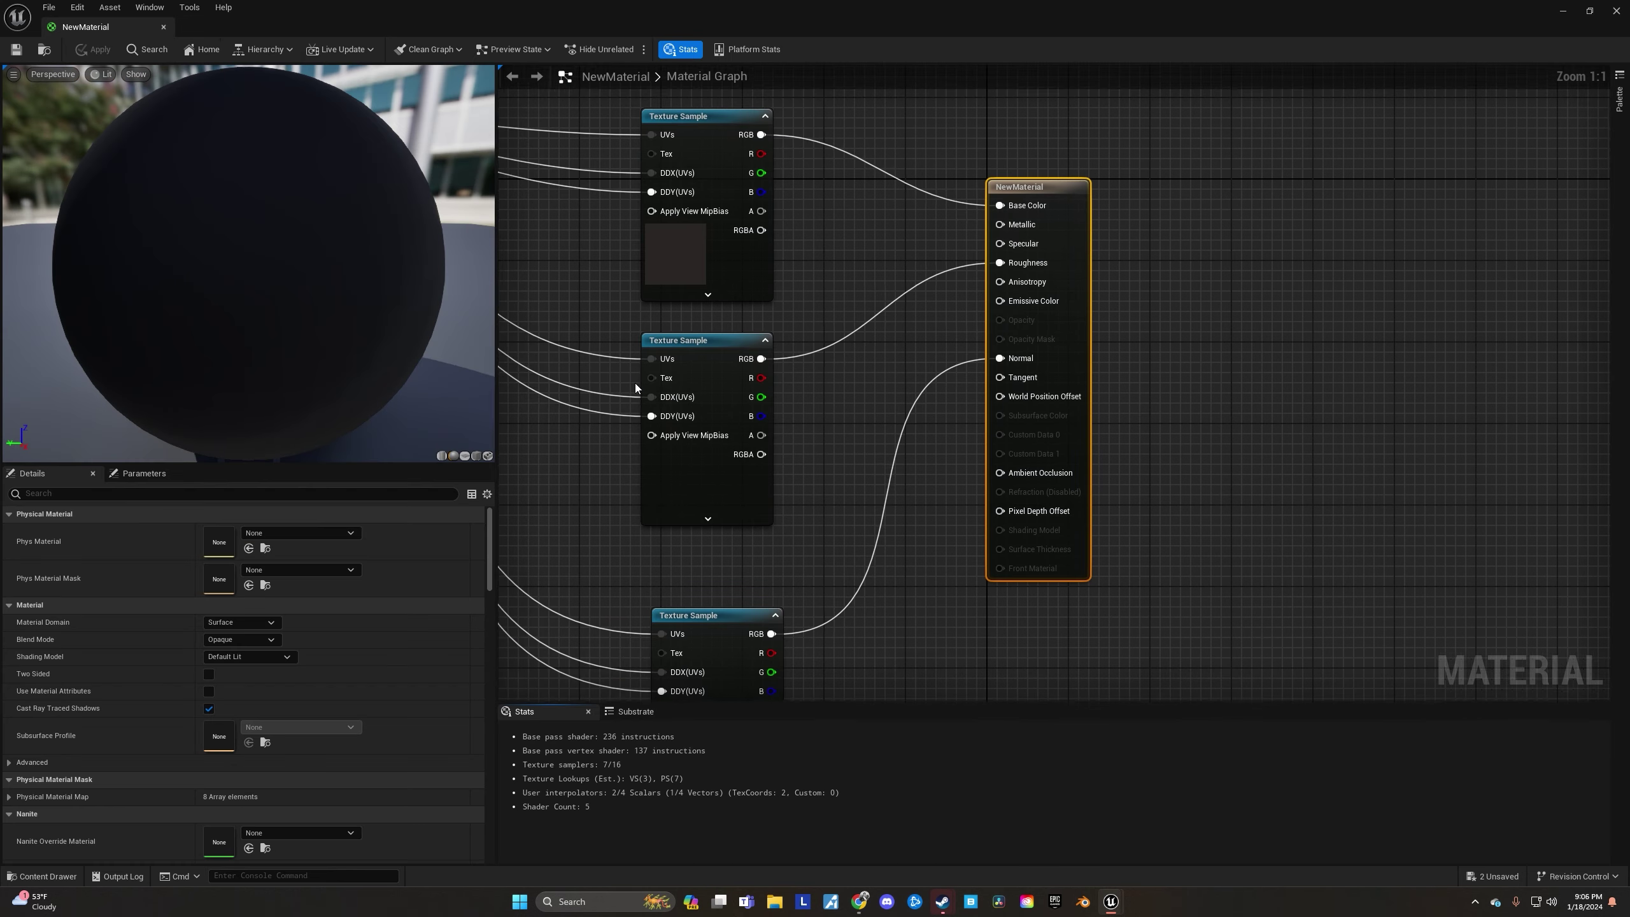
- Set the Tiling parameter's default value to 1 in the NewMaterial graph and apply the change
right_click_drag(634, 382, 870, 490)
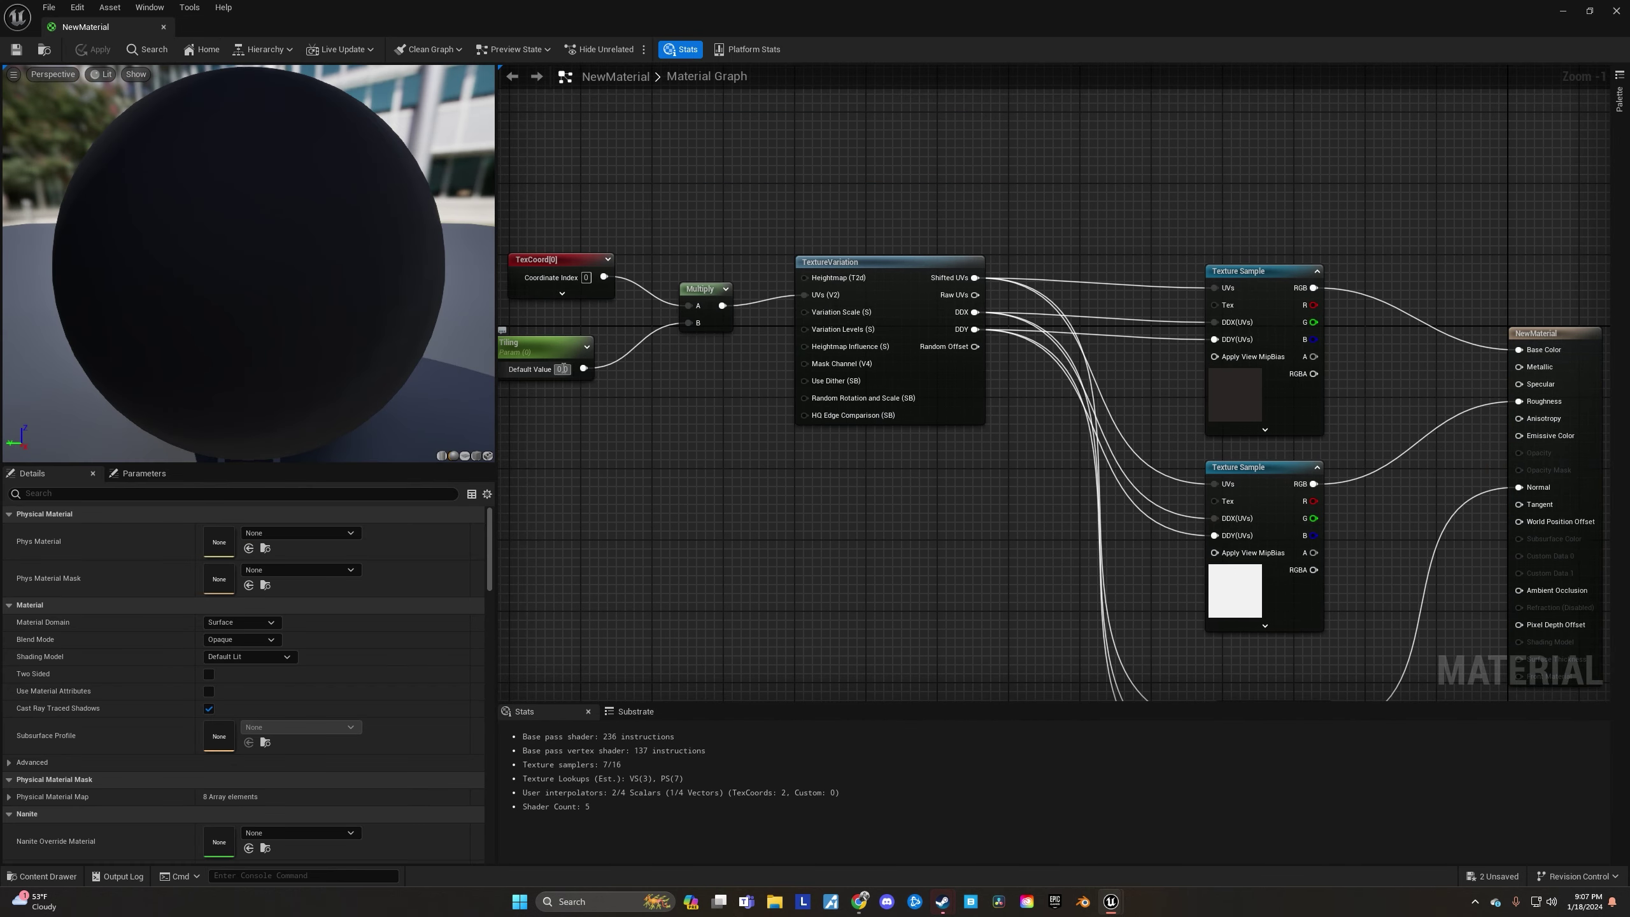
type("1")
key("Return")
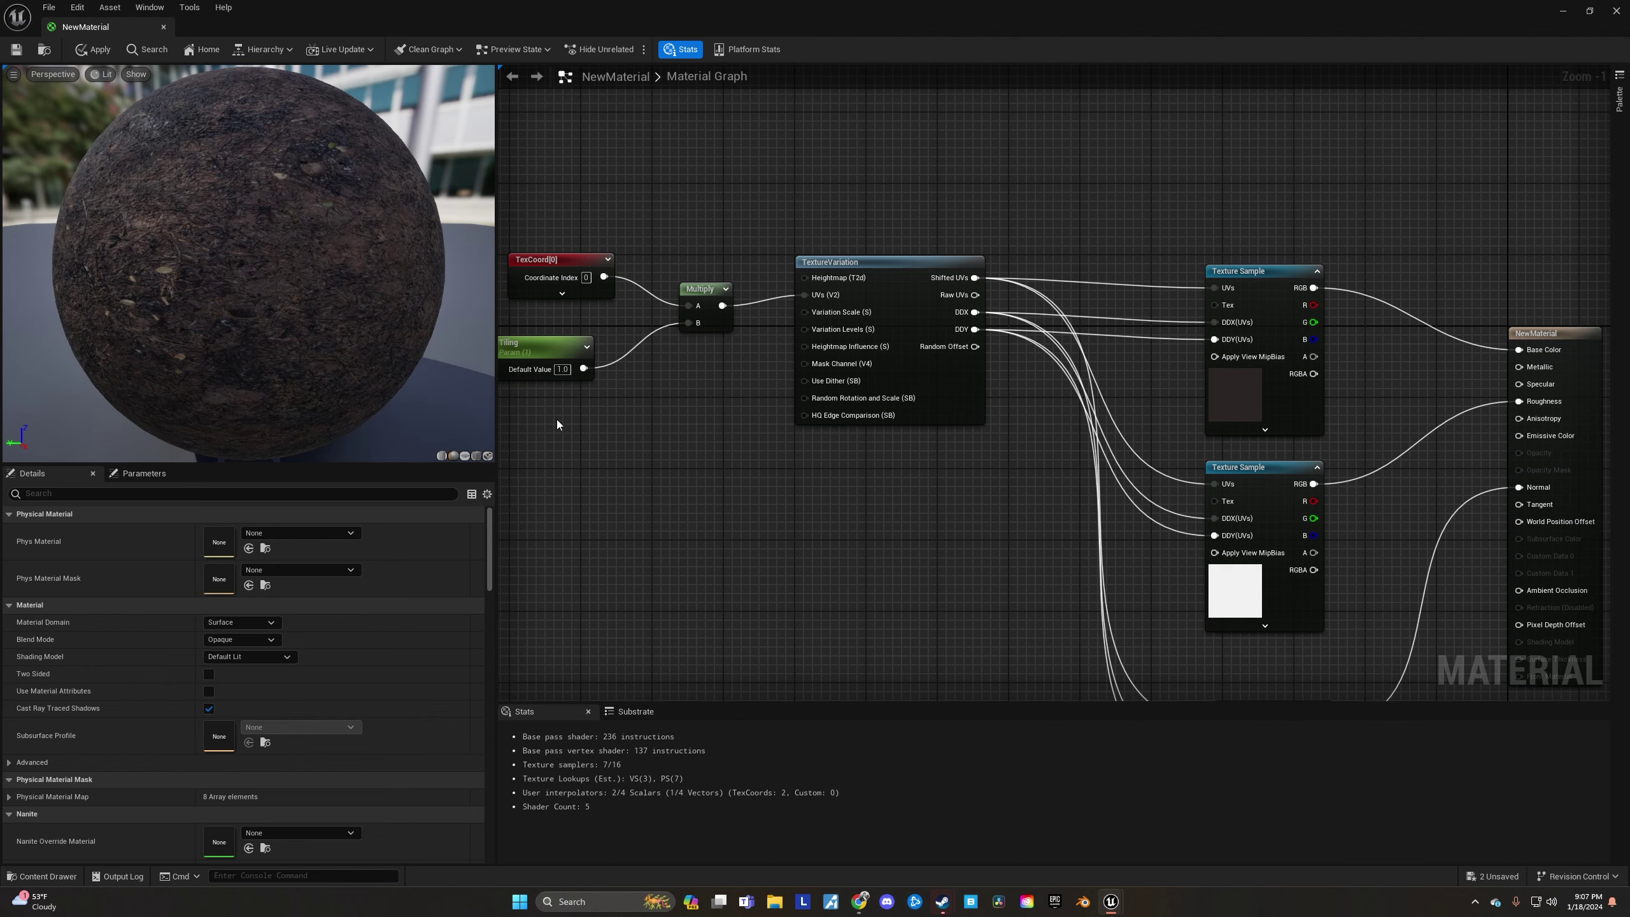
left_click(94, 49)
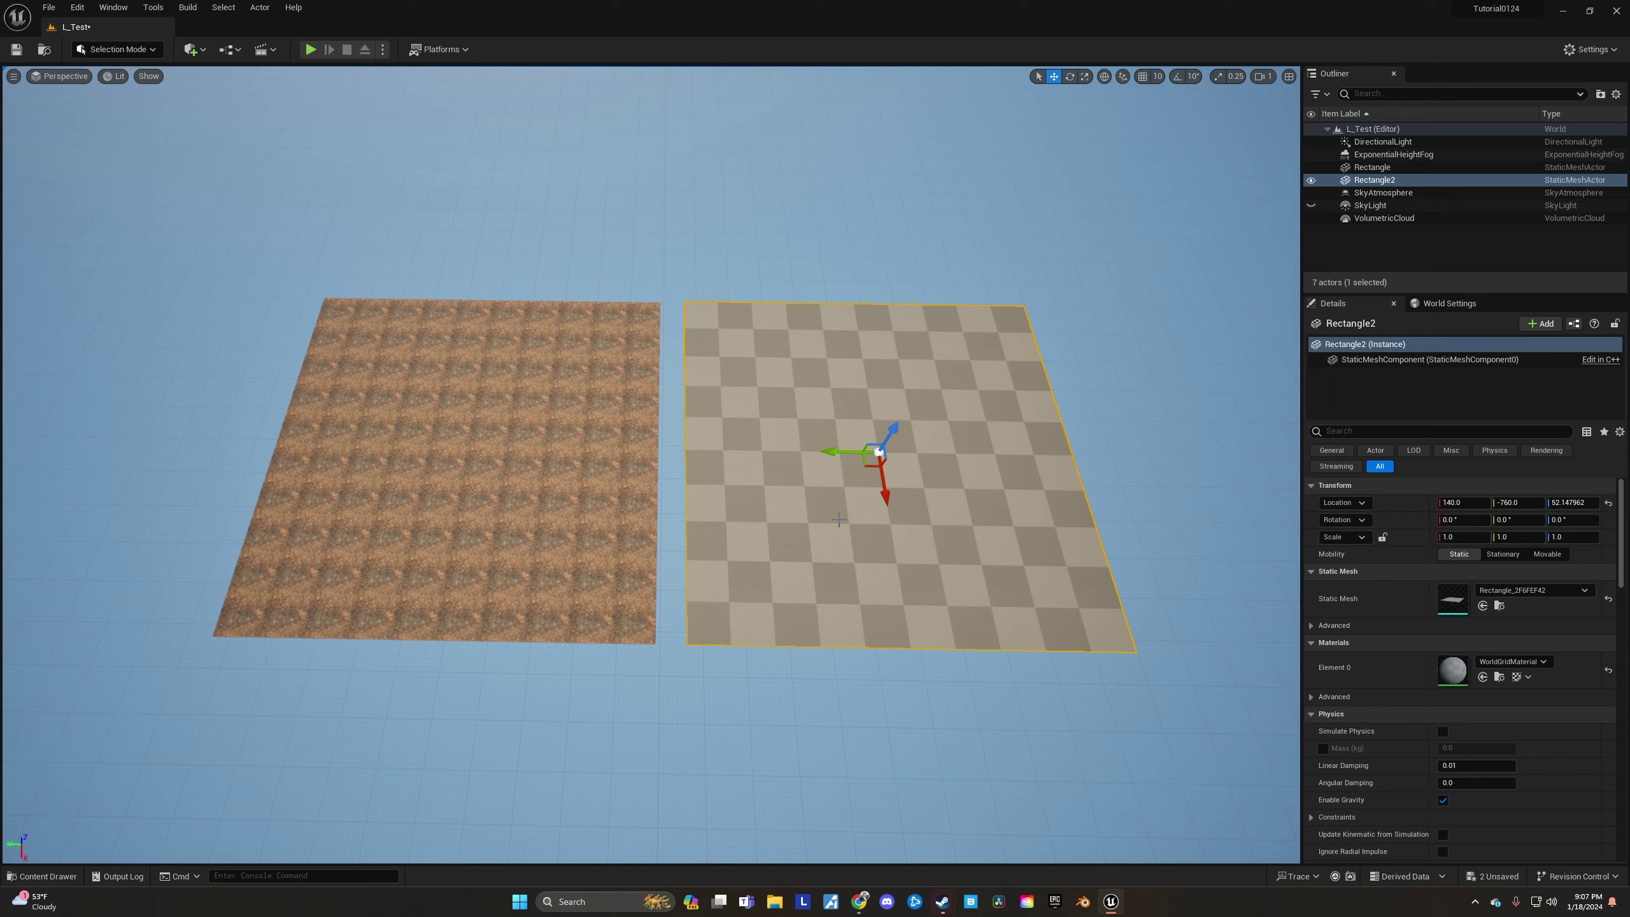
- Create a material instance from NewMaterial and apply it to the Rectangle2 plane
key("ctrl+space")
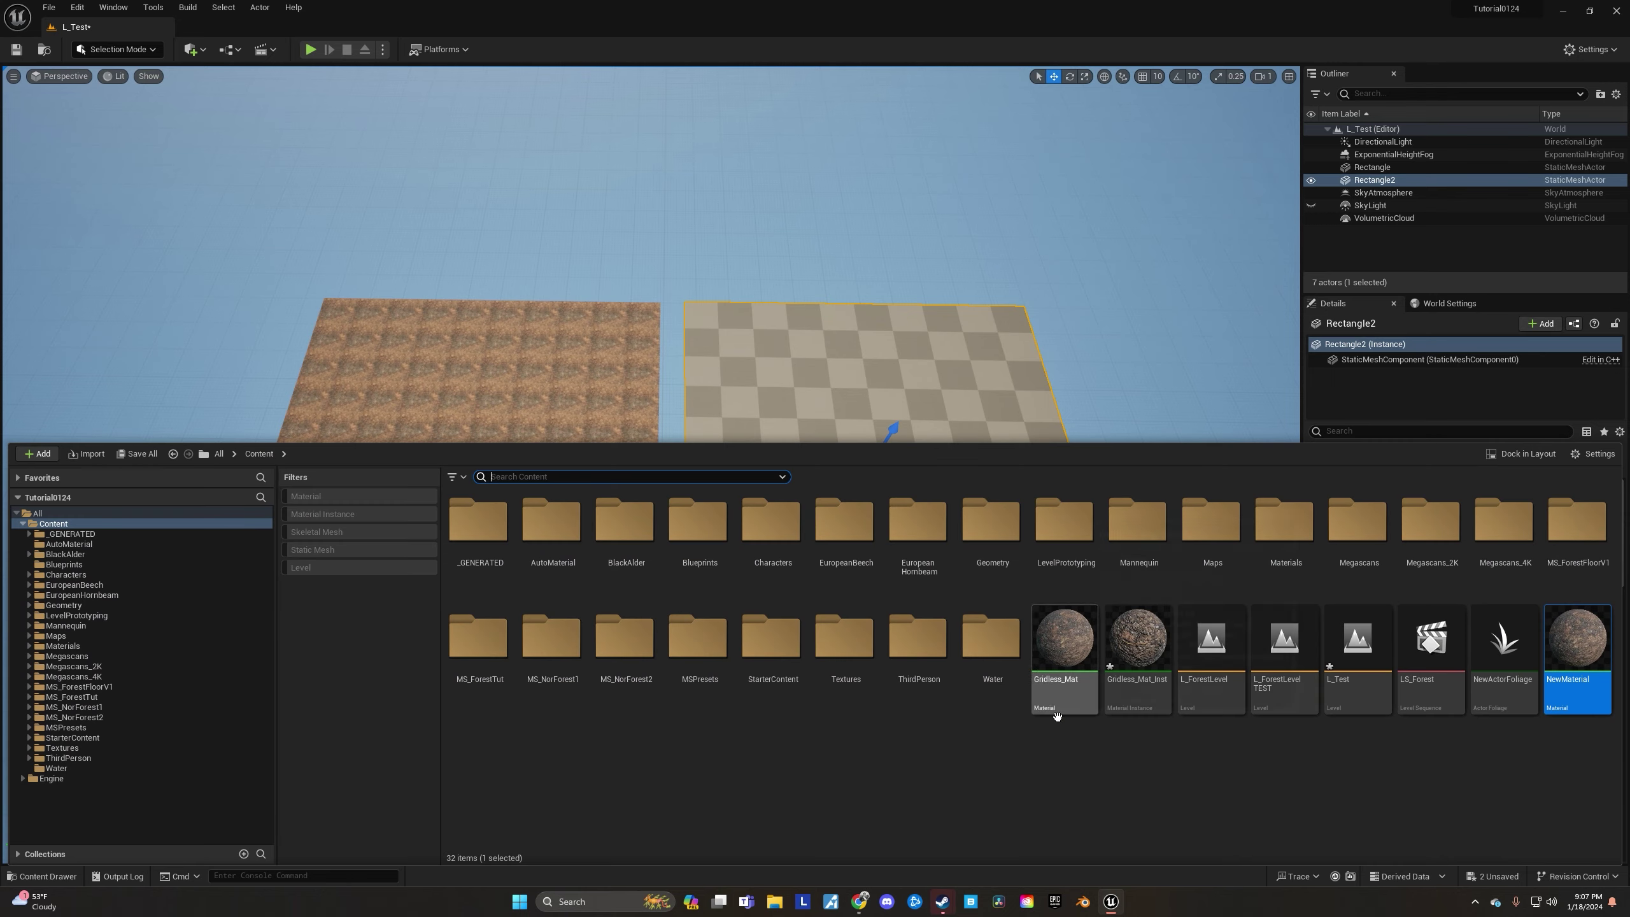
right_click(1562, 689)
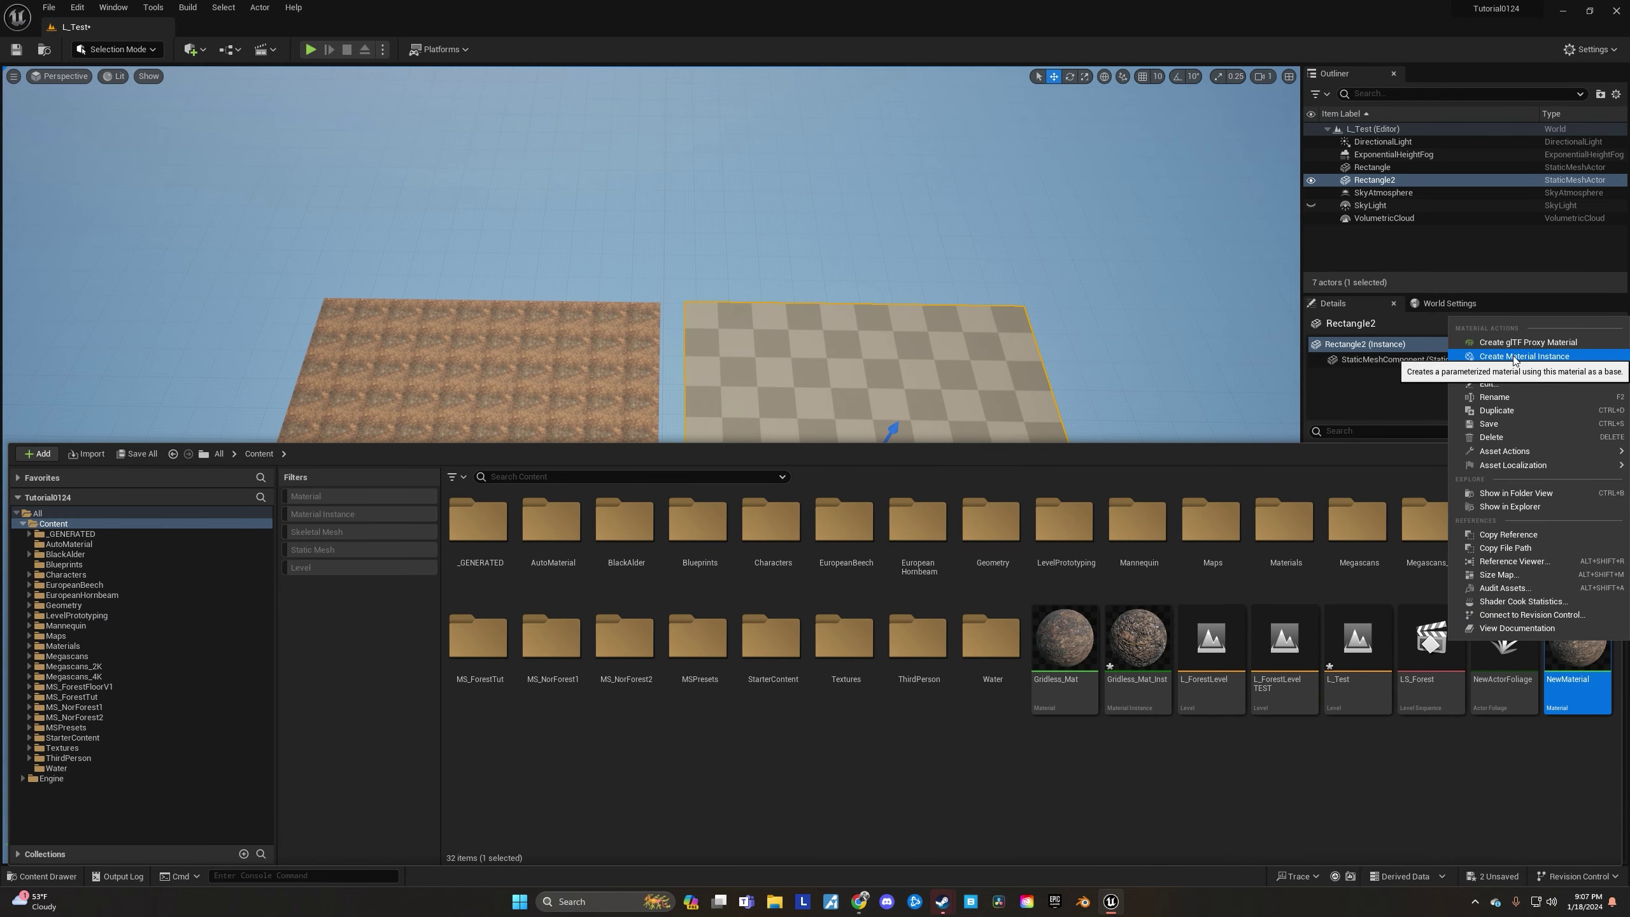
left_click(1476, 358)
key("Return")
left_click_drag(461, 756, 835, 411)
- Compare the tiling on both ground planes up close, from above and at ground level
scroll(834, 410, "up", 6)
scroll(656, 571, "up", 10)
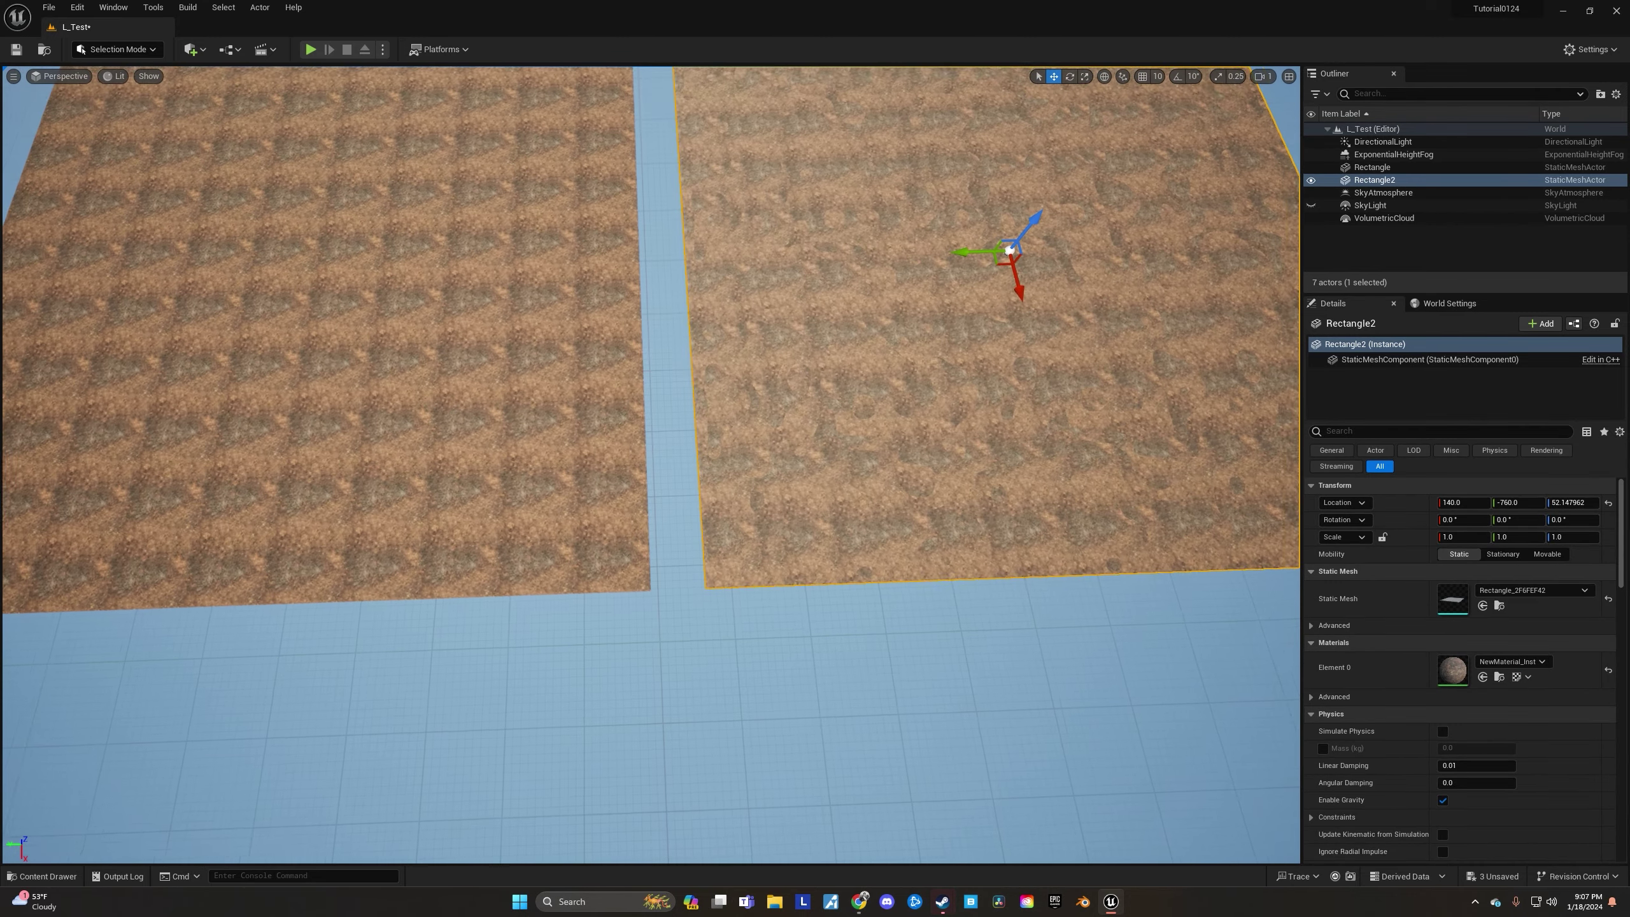
scroll(948, 563, "up", 1)
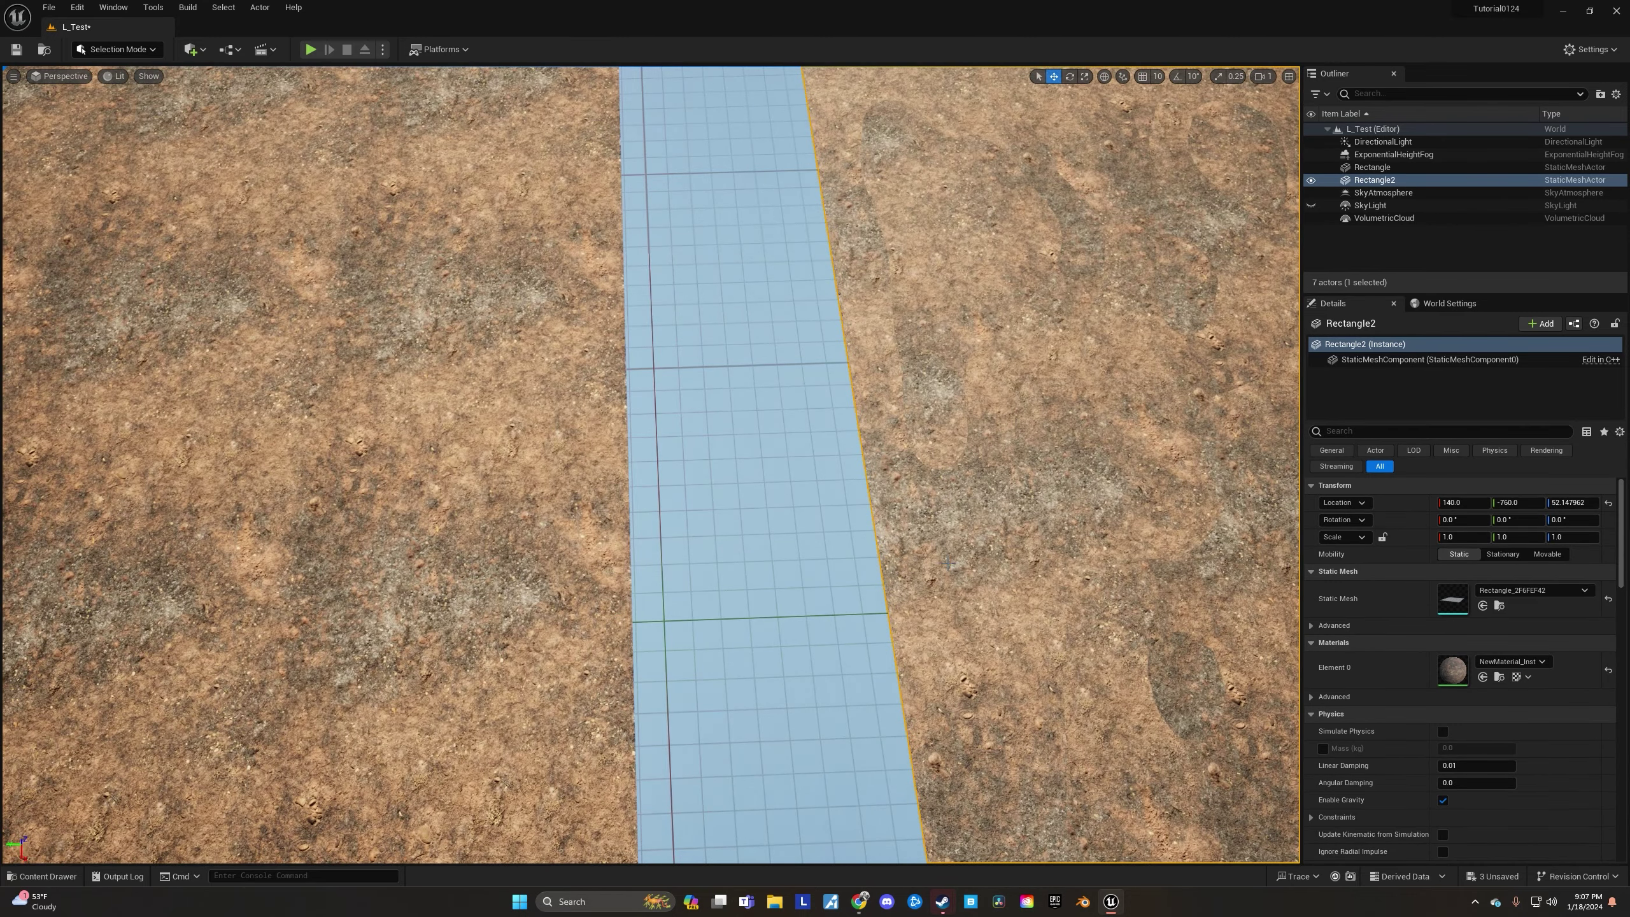
scroll(949, 563, "down", 15)
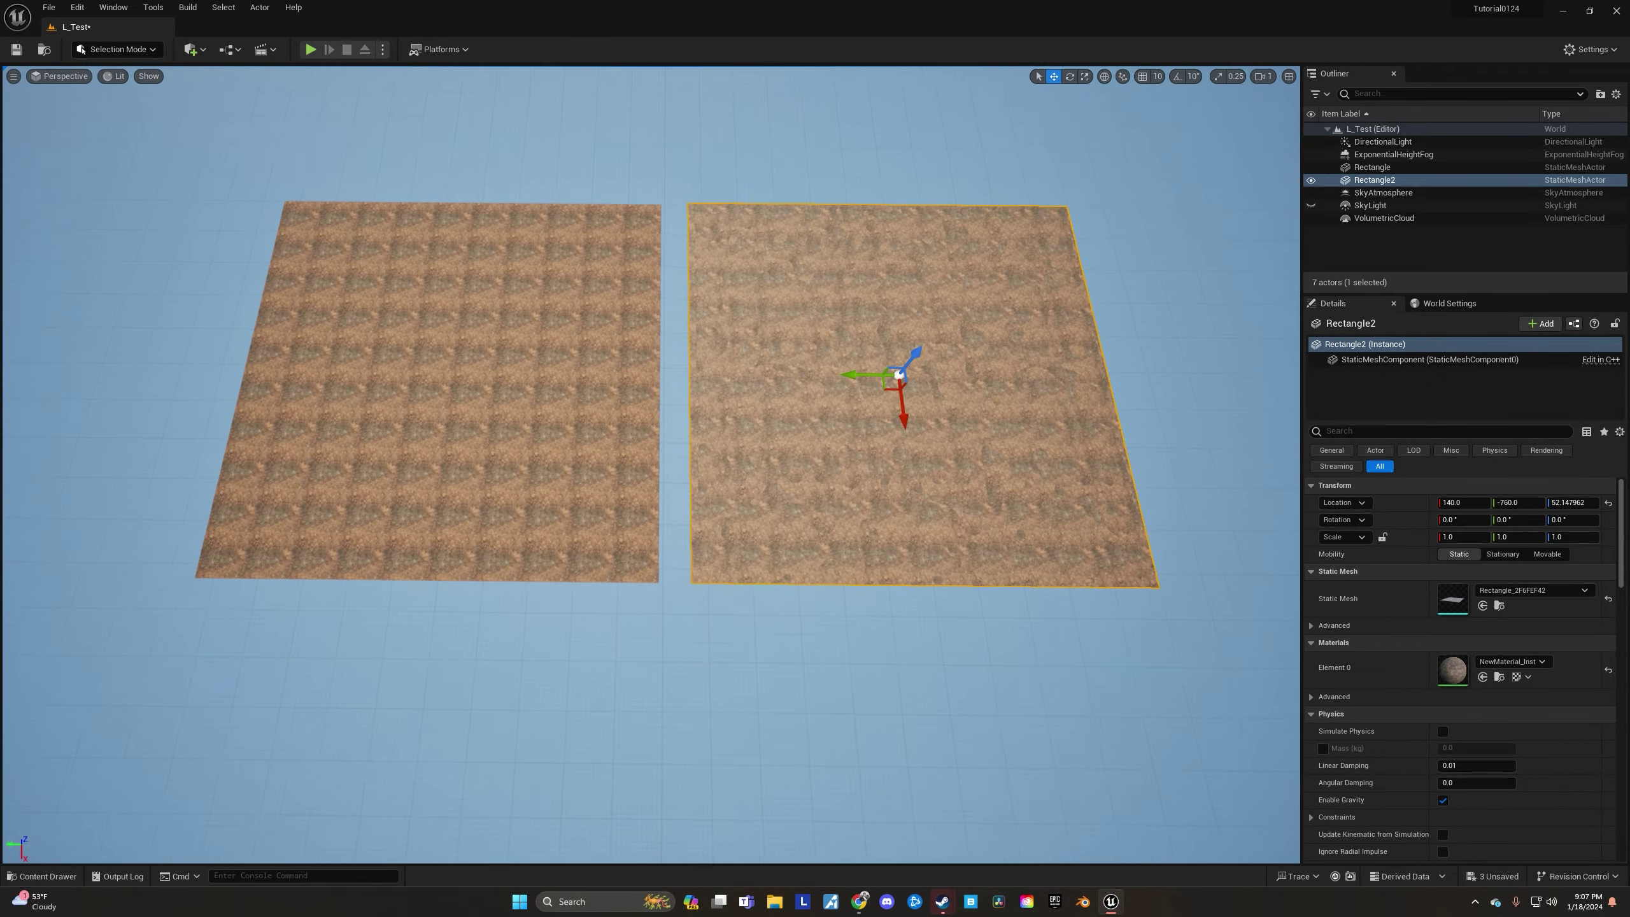
scroll(598, 460, "down", 2)
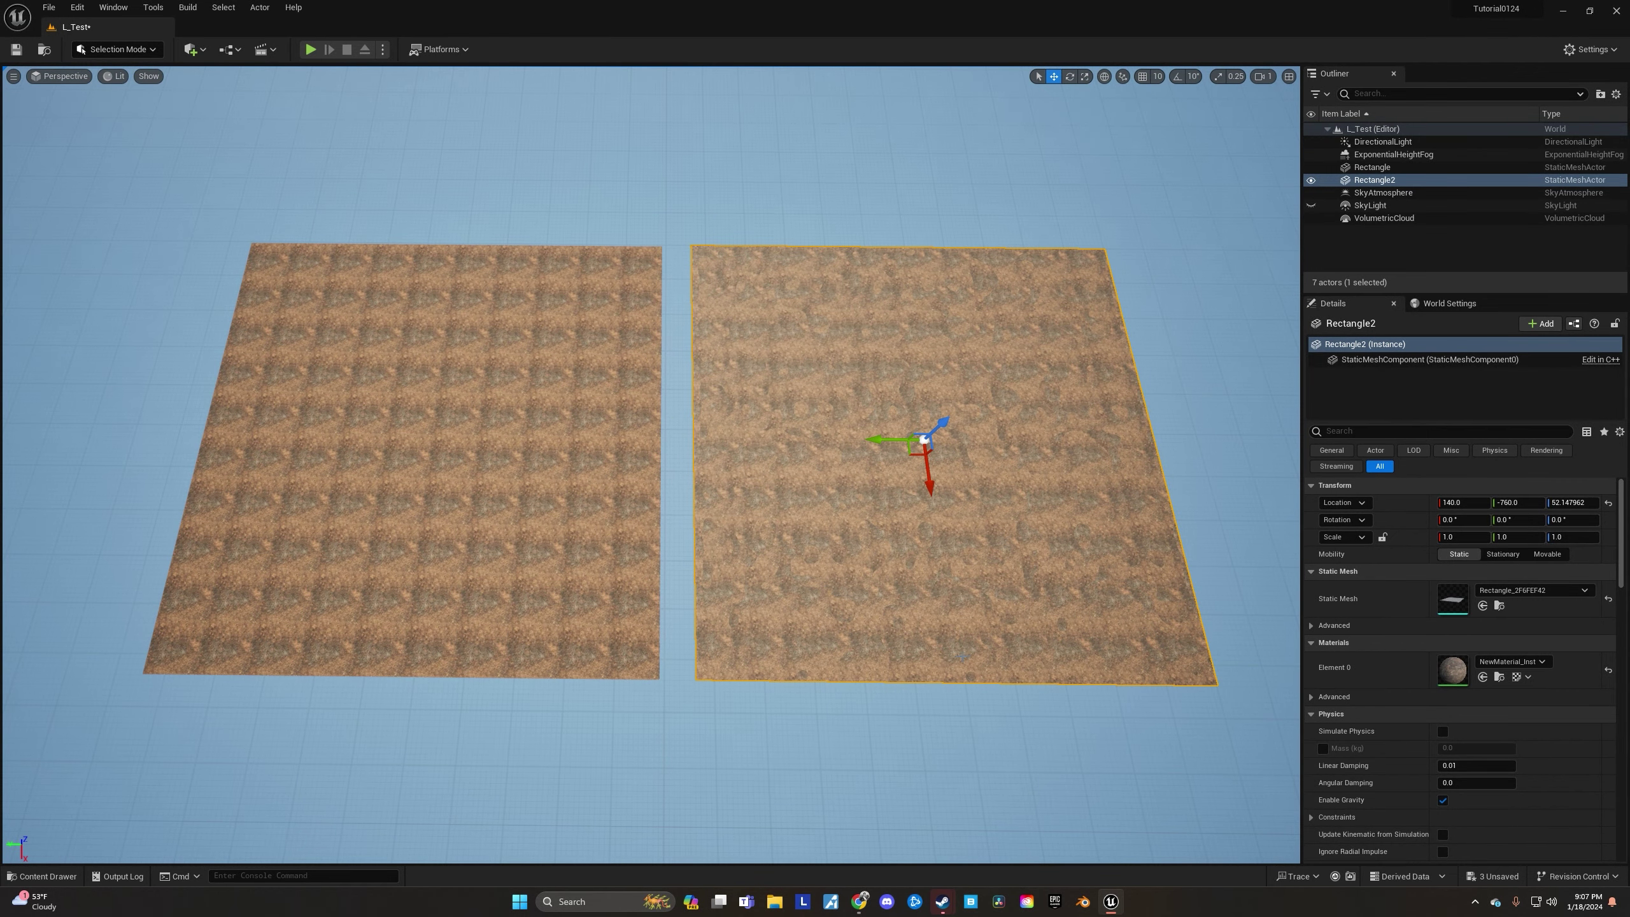
key("w")
right_click_drag(843, 551, 898, 385)
key("s")
key("q")
key("e")
key("w")
key("q")
key("s")
key("e")
key("s")
key("w")
right_click_drag(809, 487, 812, 481)
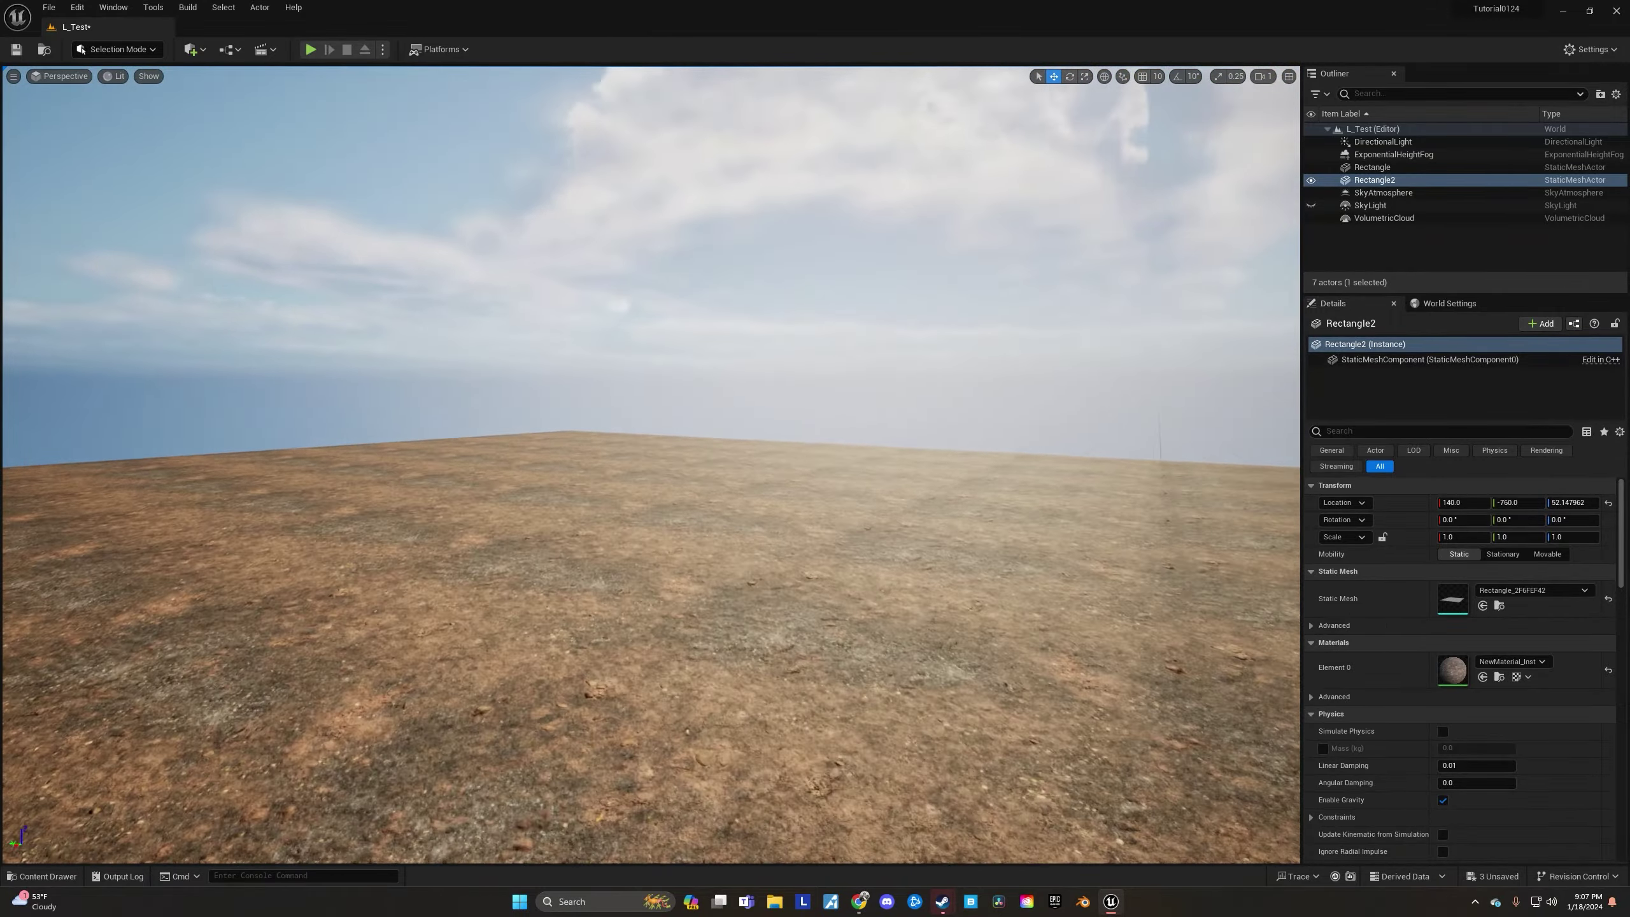
right_click_drag(652, 465, 1040, 546)
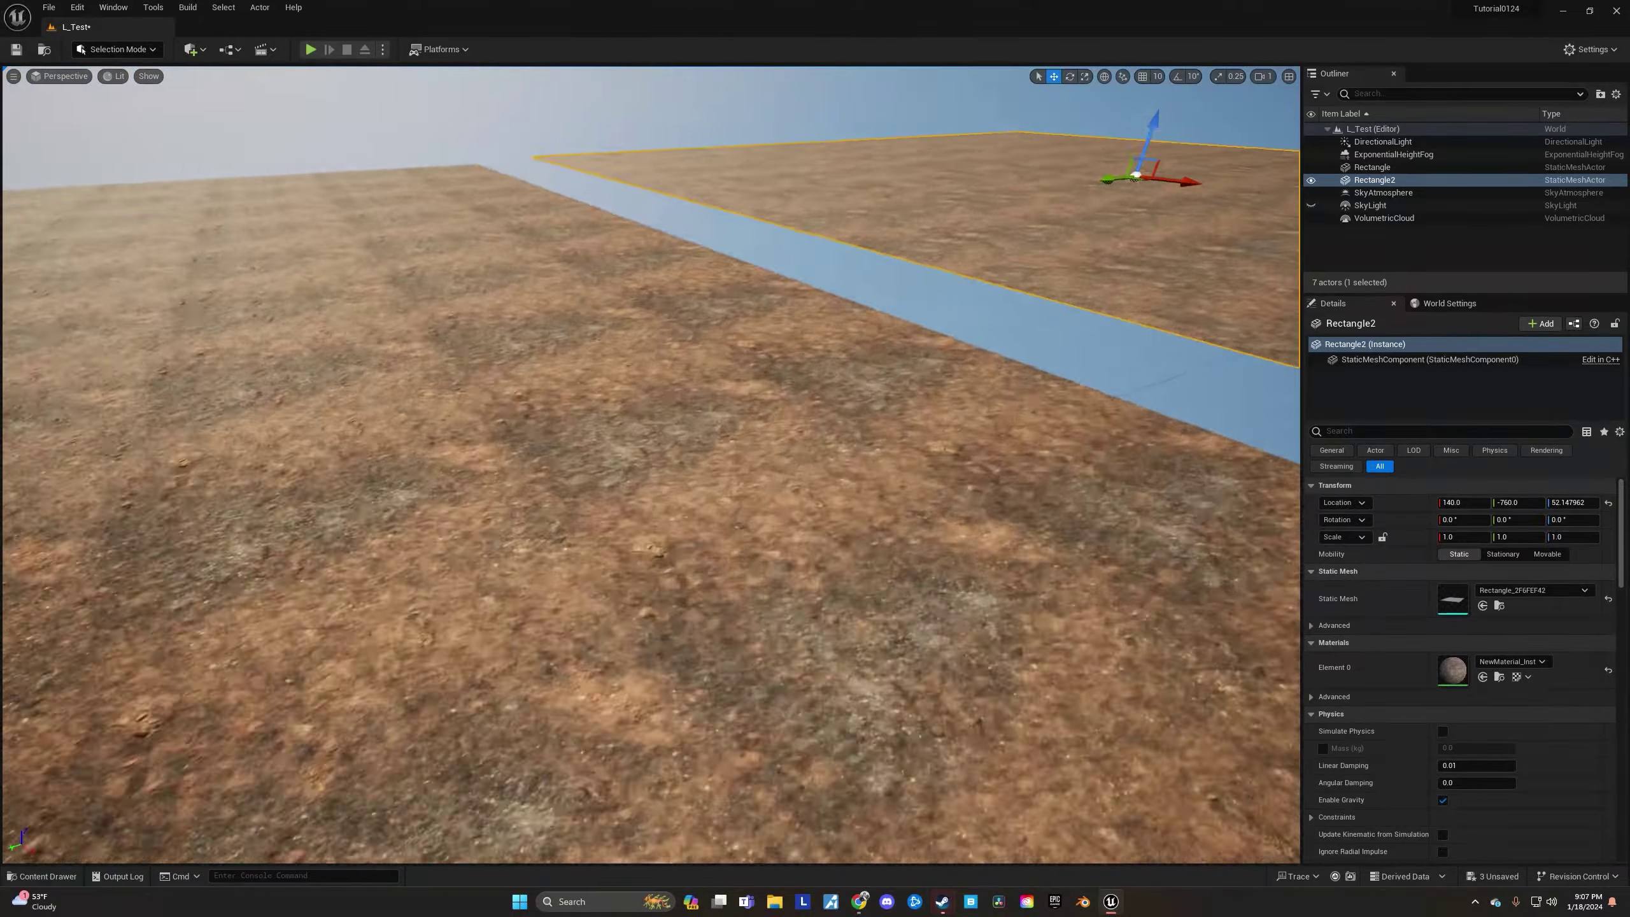
mouse_move(722, 541)
right_mouse_down()
mouse_move(694, 598)
mouse_move(667, 565)
mouse_move(721, 540)
right_mouse_up()
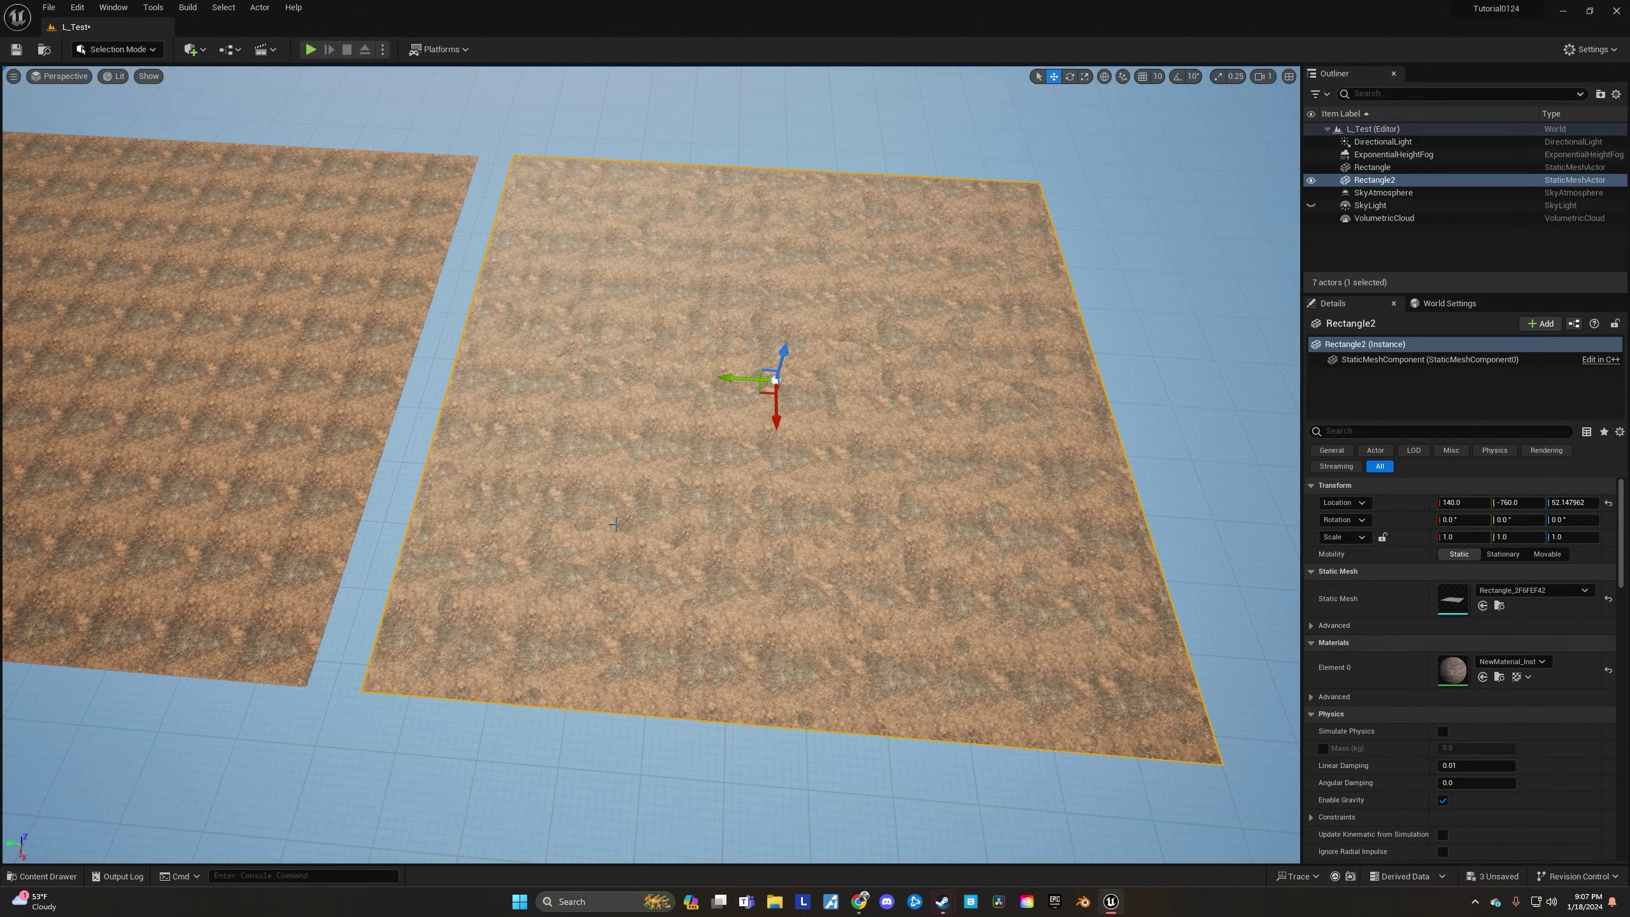
- Inspect the parameters exposed by the NewMaterial_Inst material instance
mouse_move(486, 565)
right_mouse_down()
mouse_move(472, 594)
mouse_move(480, 545)
right_mouse_up()
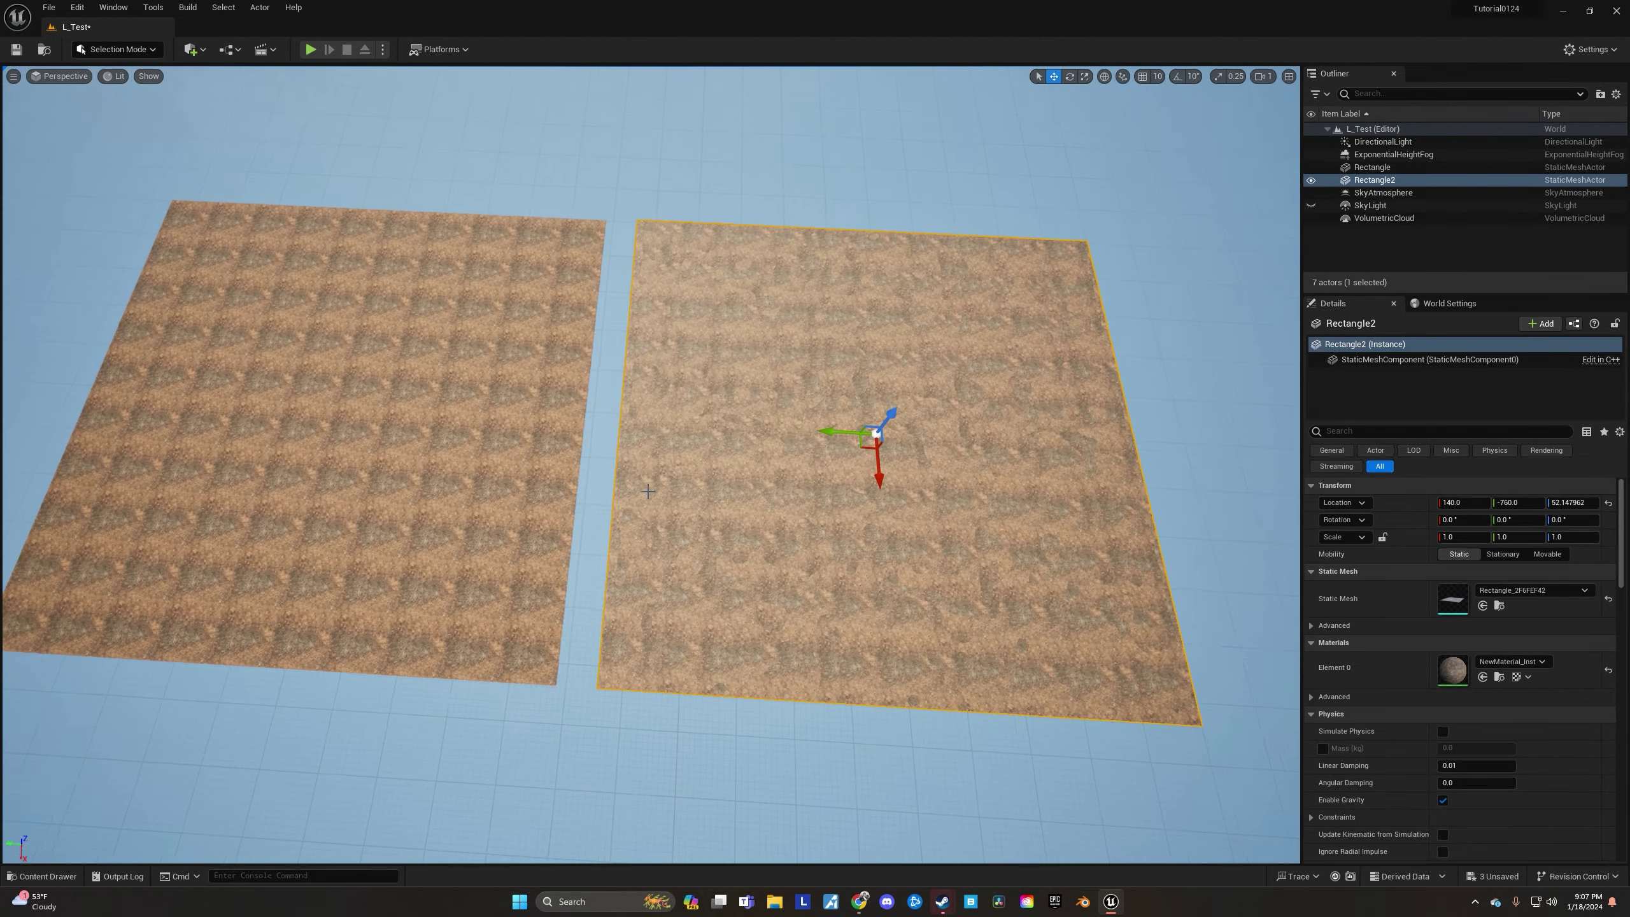
key("ctrl+space")
double_click(477, 752)
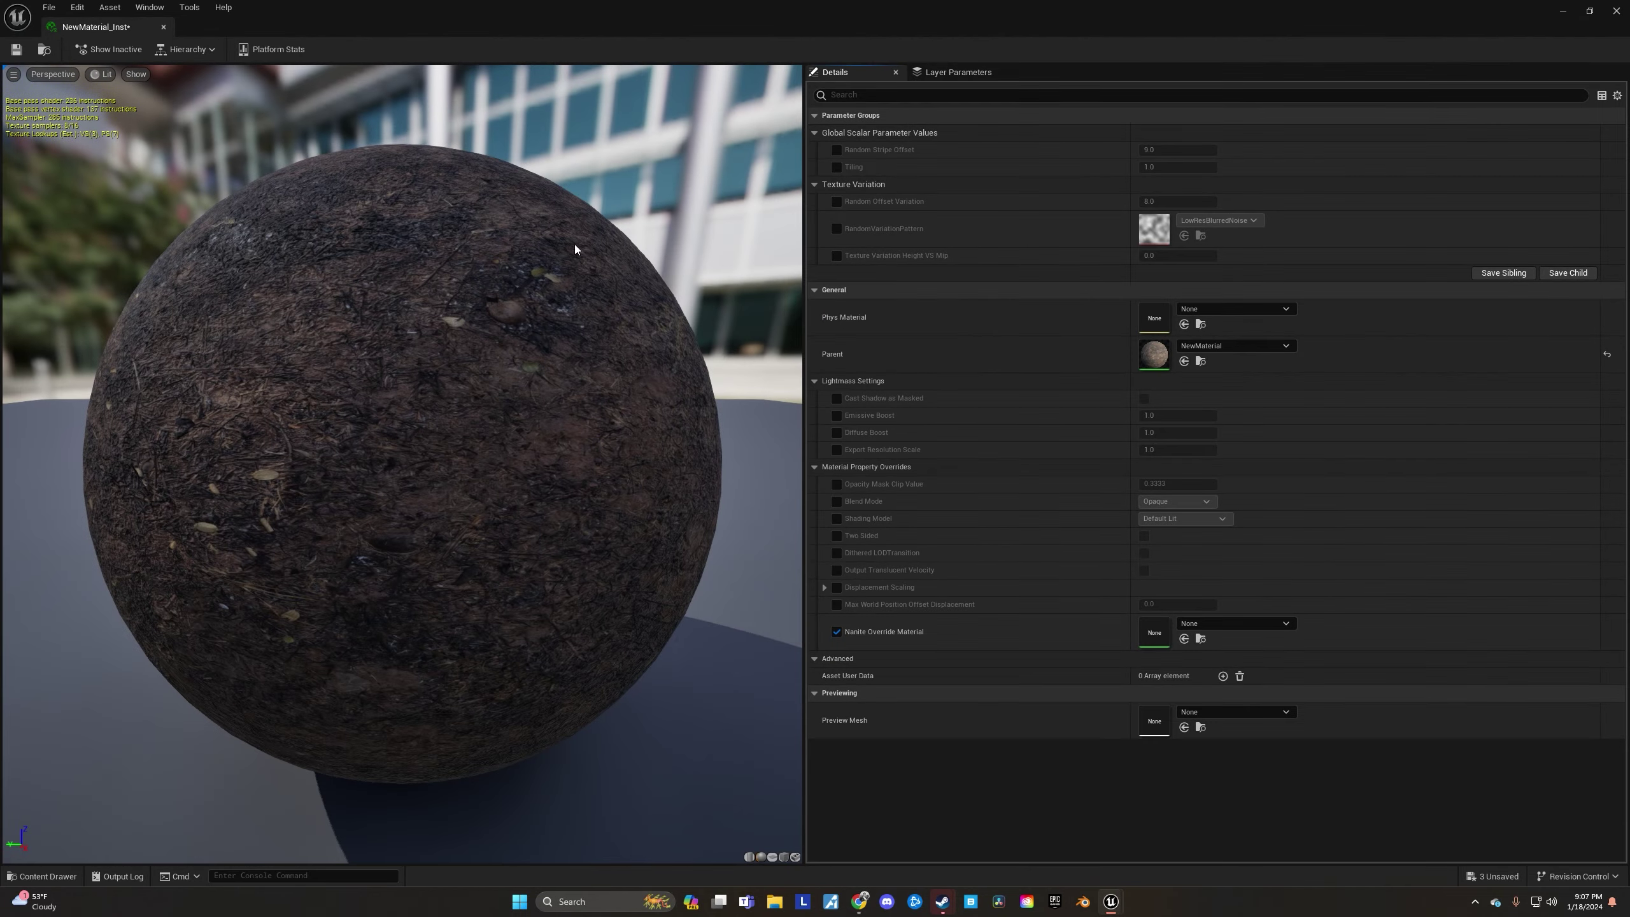
left_click(163, 26)
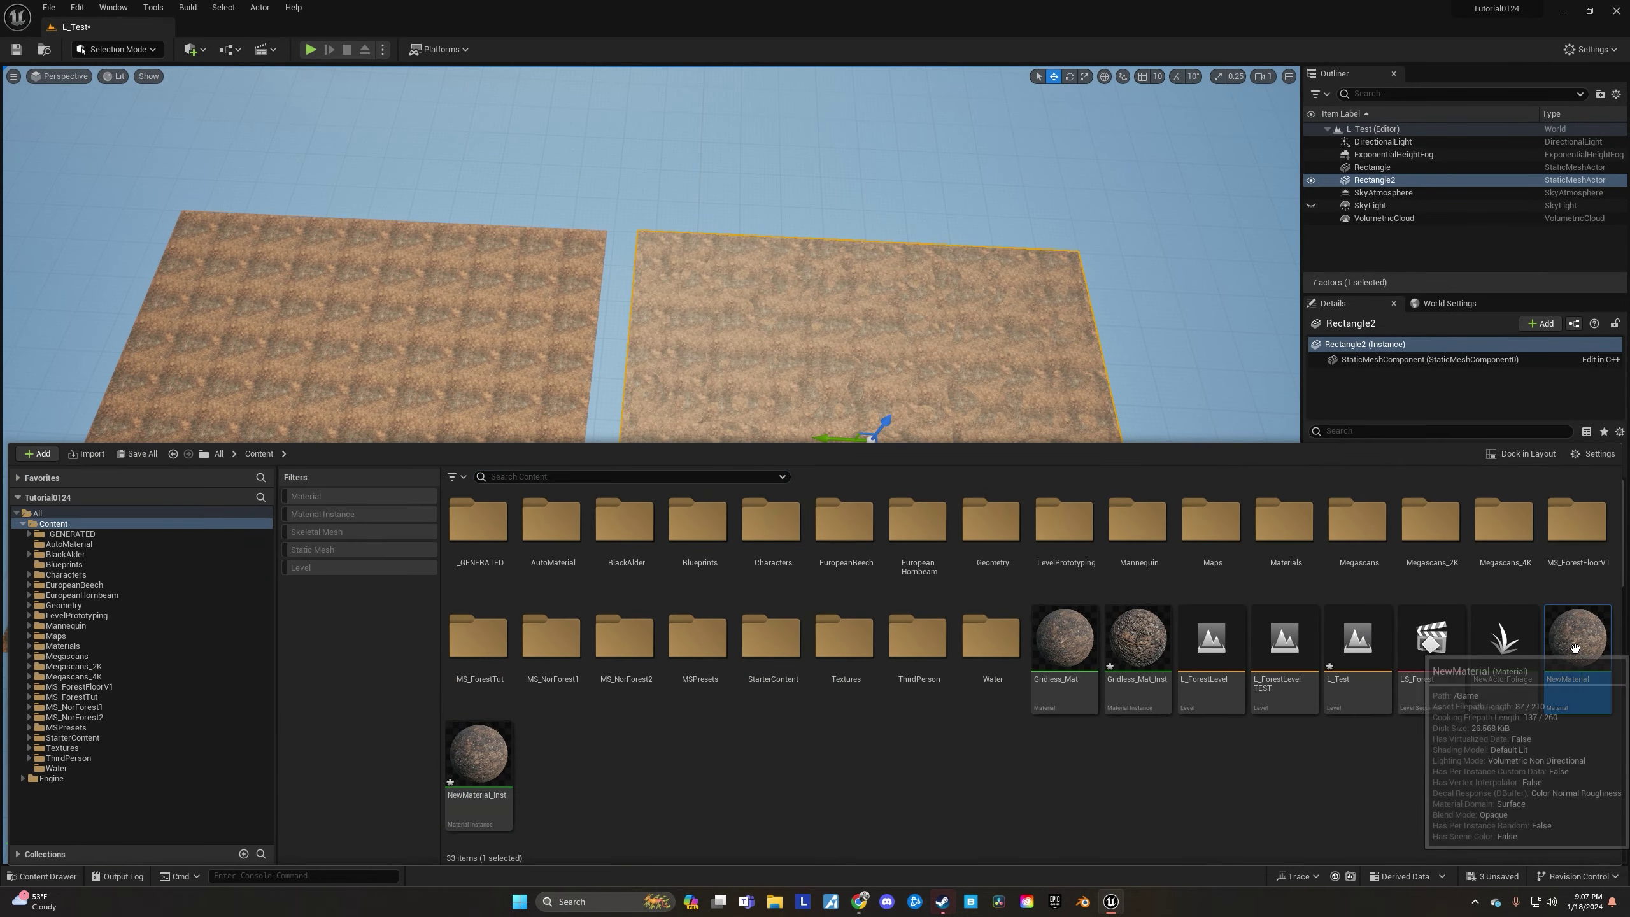
- Add a scalar parameter with default value 1 to the NewMaterial graph and connect it to TextureVariation's Variation Scale input
double_click(1577, 639)
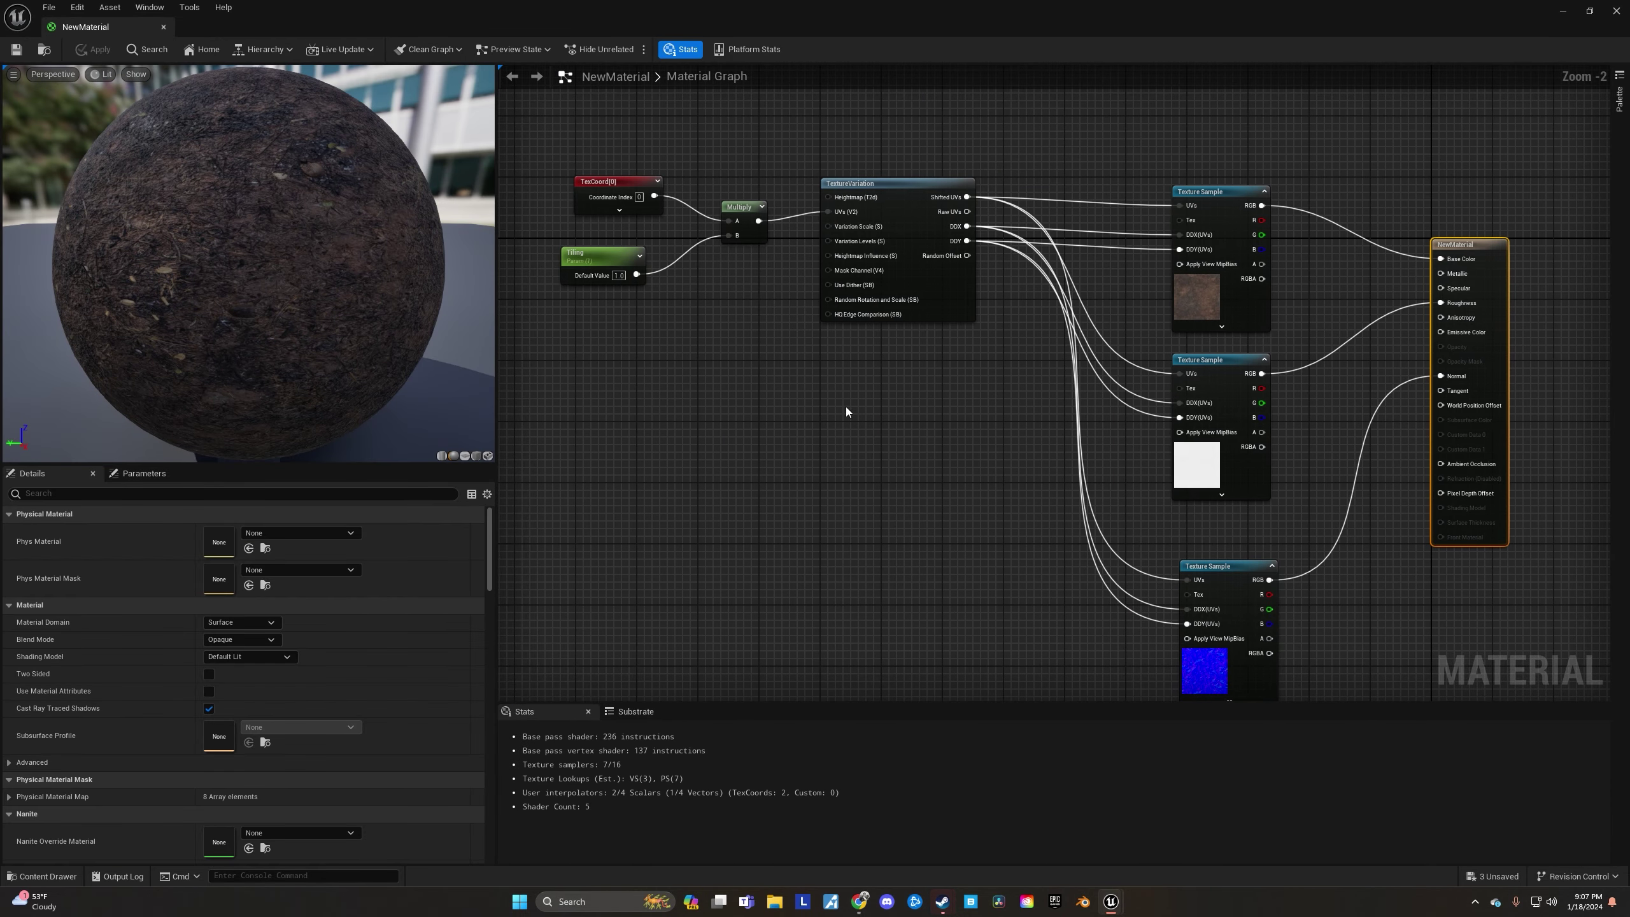
key("s")
left_click(653, 359)
right_click(809, 373)
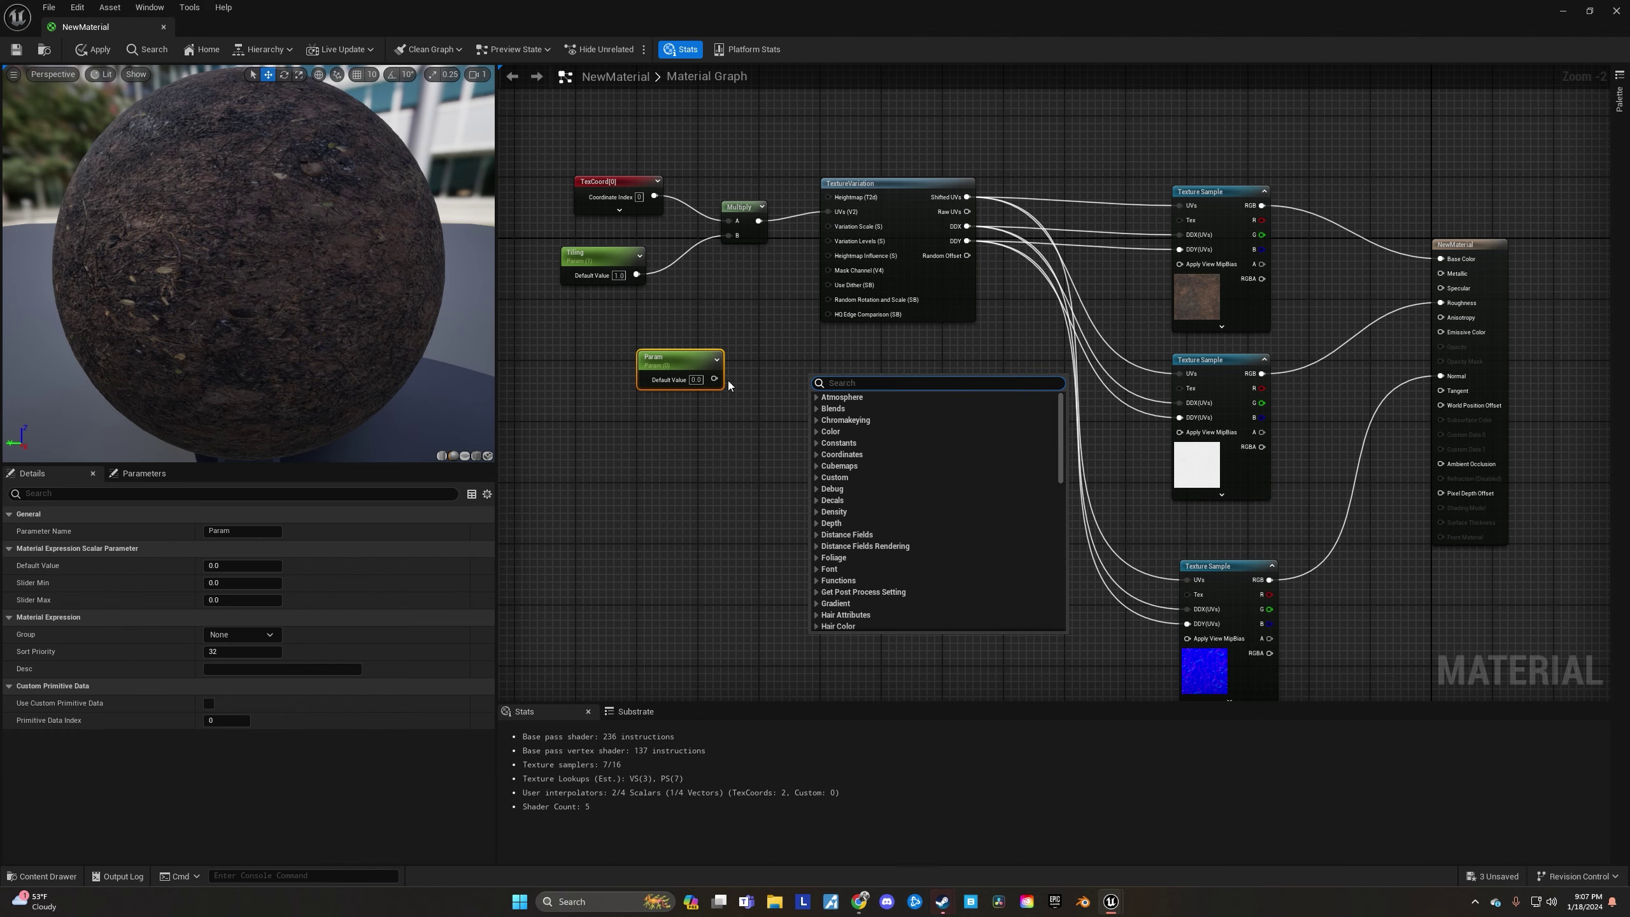
left_click_drag(716, 379, 828, 226)
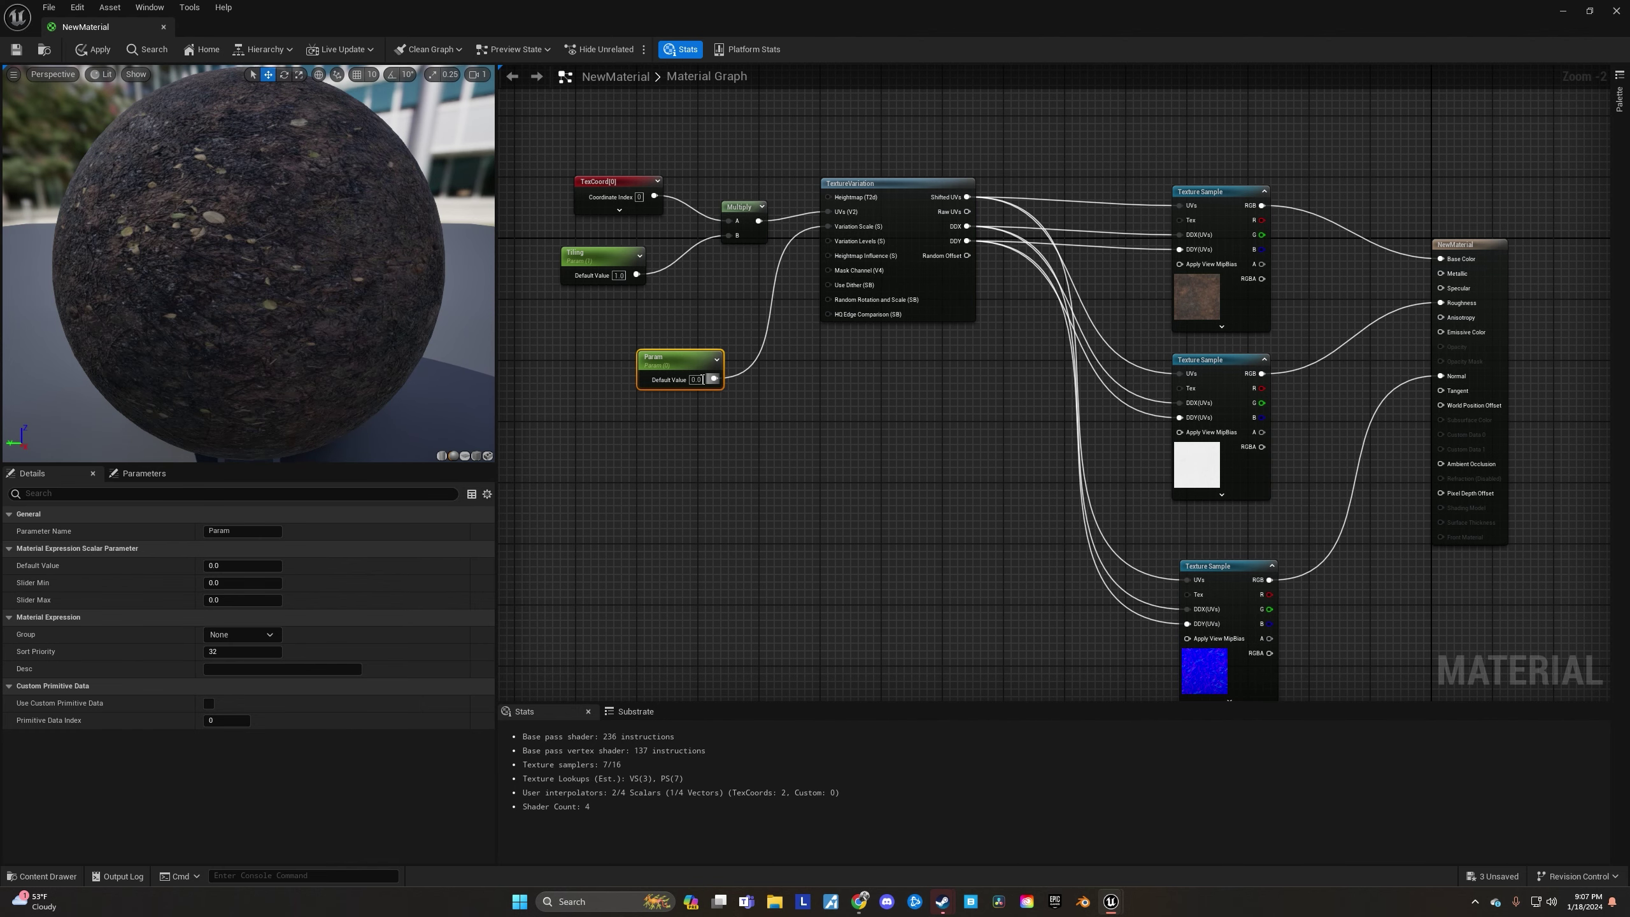
type("1")
key("Return")
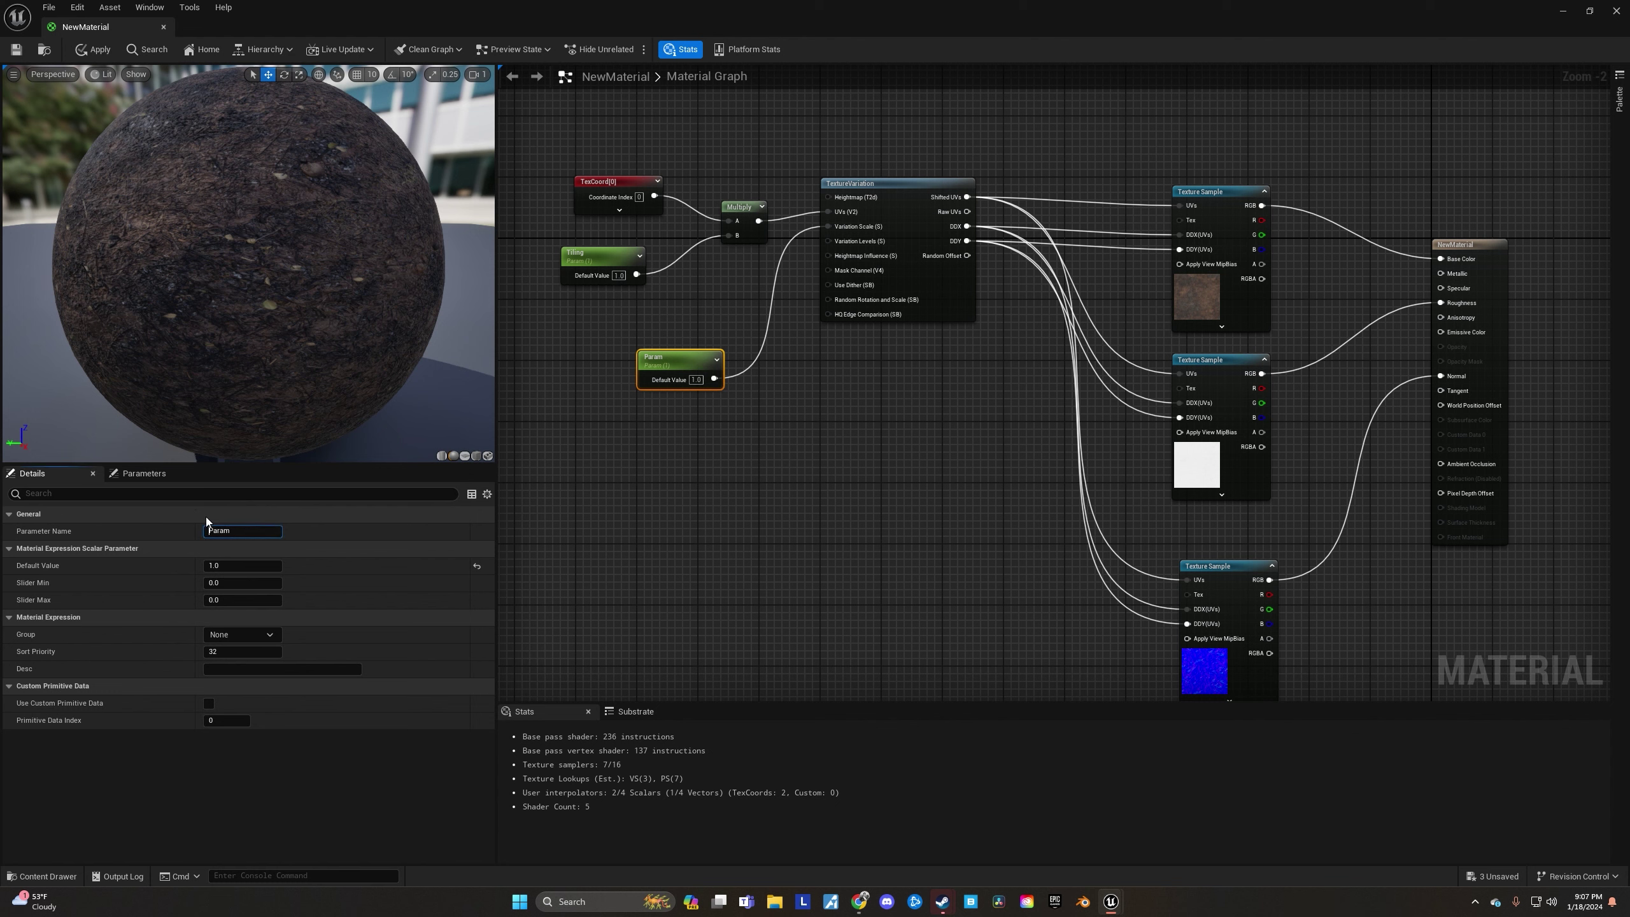
- Name the new scalar parameter Variation Scale, and apply and save the NewMaterial changes
left_click_drag(240, 531, 187, 538)
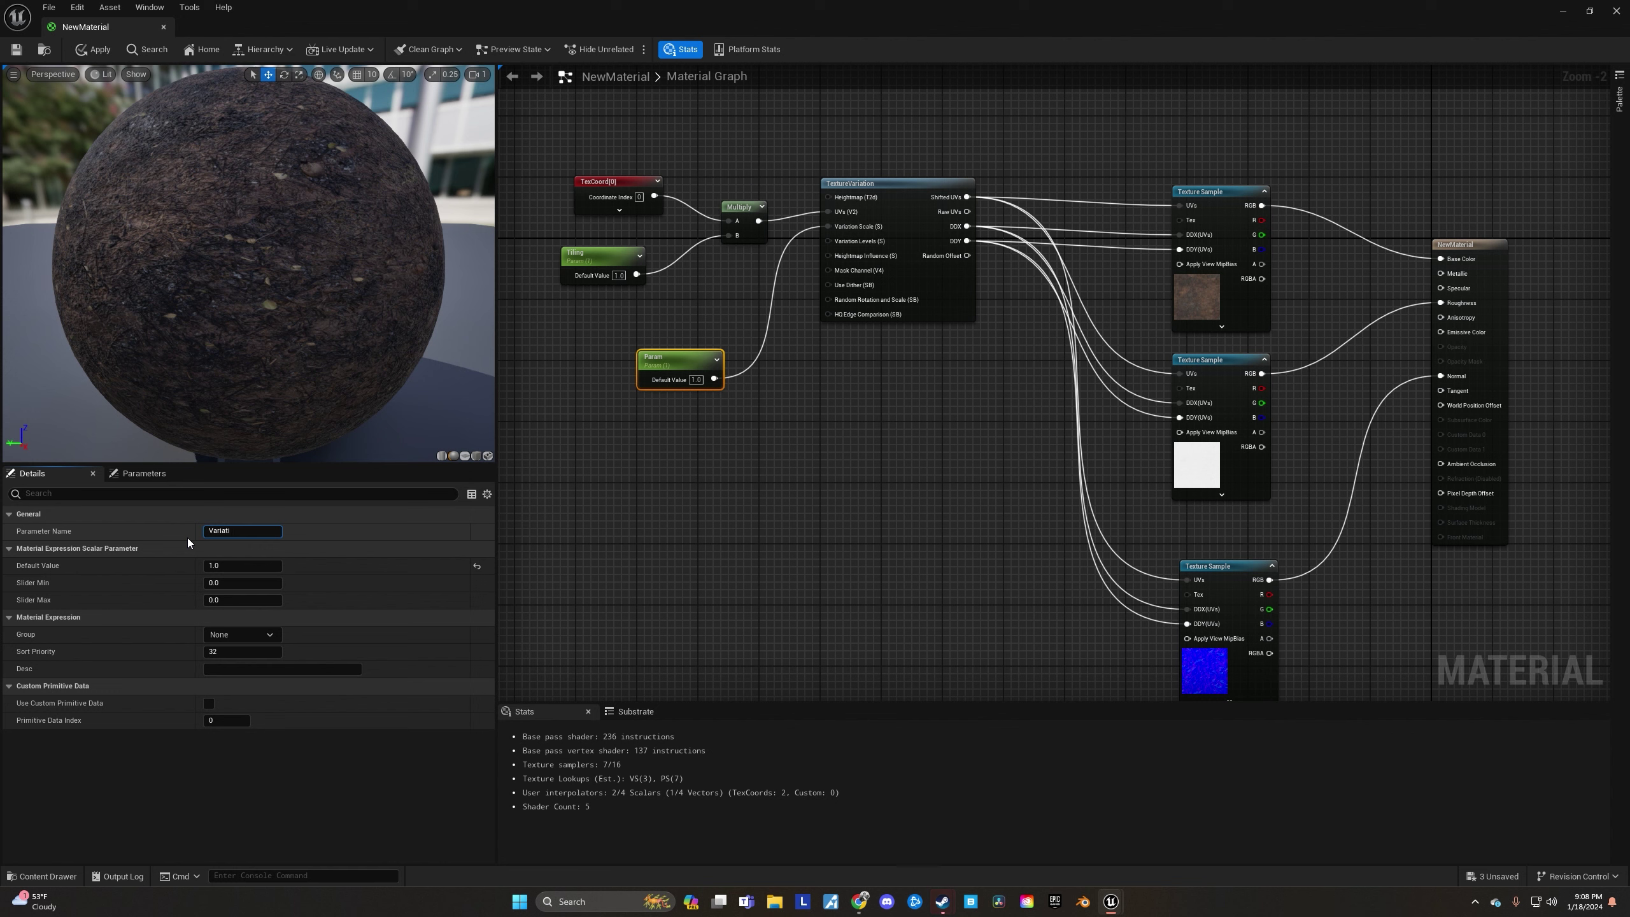
type("Variation Scale")
key("Return")
left_click(660, 518)
left_click(95, 49)
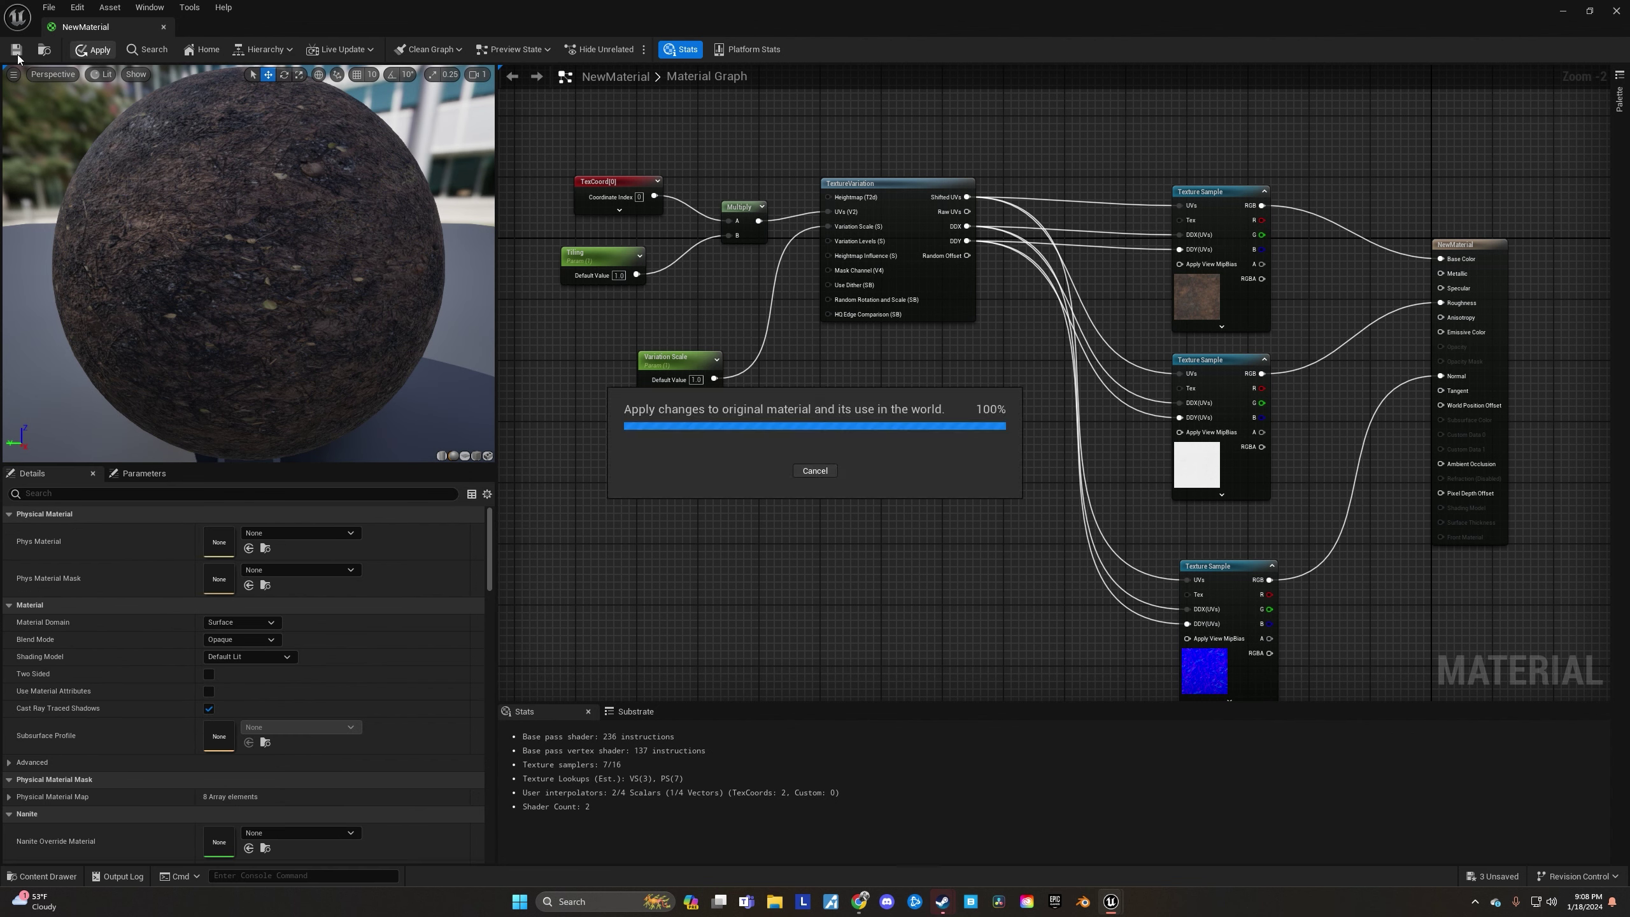
left_click(16, 49)
left_click(164, 27)
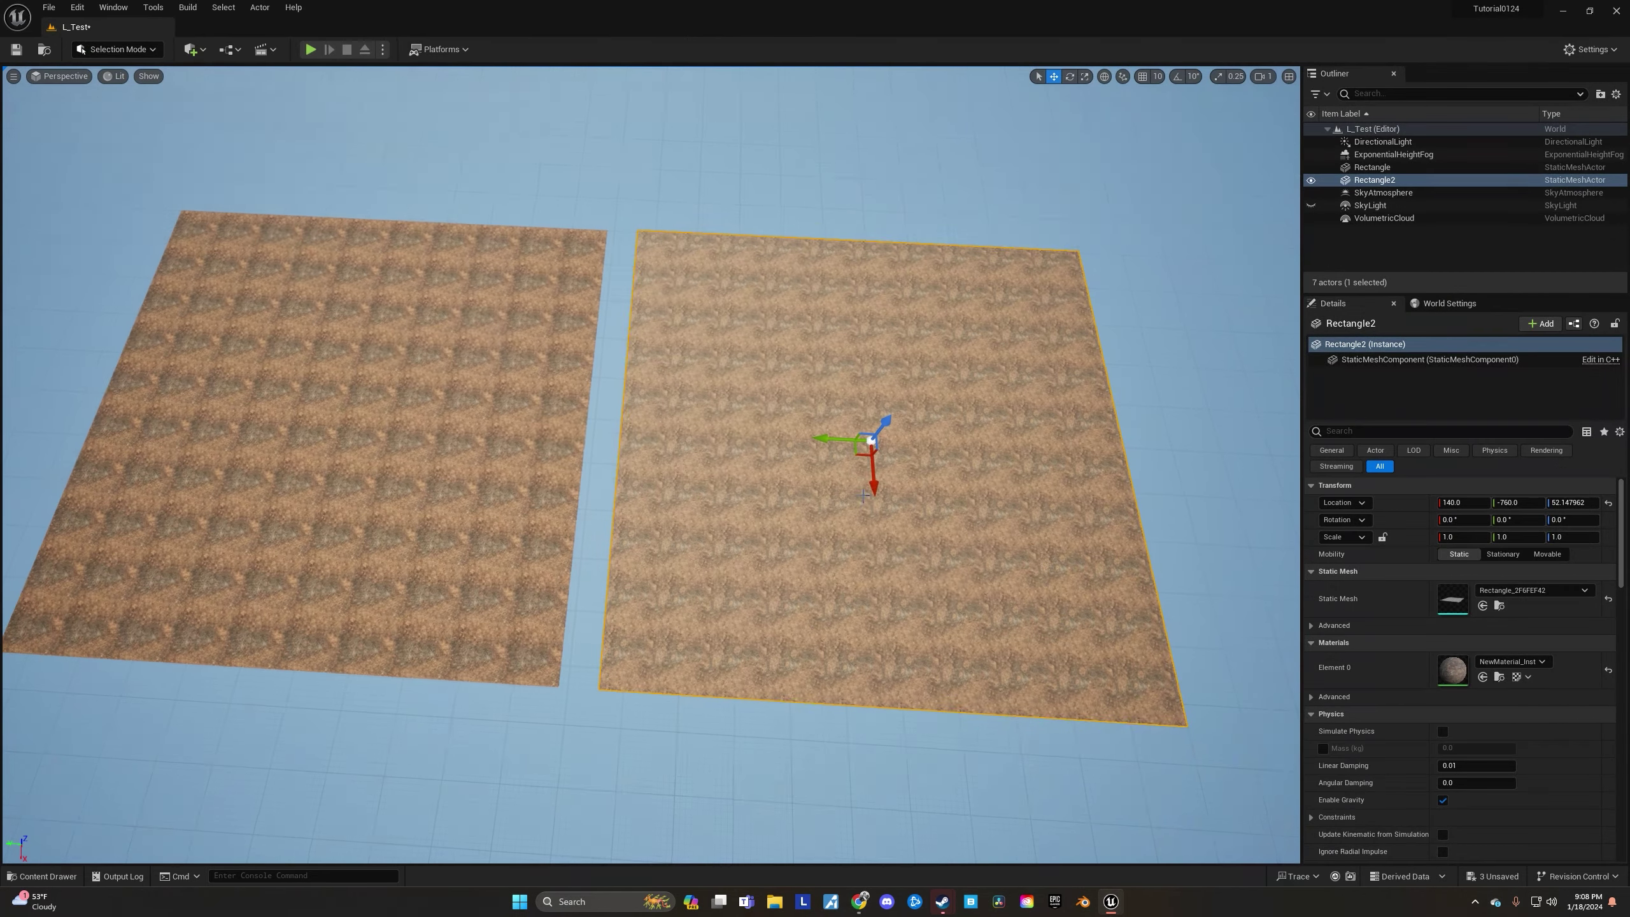
- Enable the Tiling and Variation Scale overrides in NewMaterial_Inst and place its floating editor beside the Rectangle2 plane
right_click_drag(934, 510, 945, 524)
key("ctrl+space")
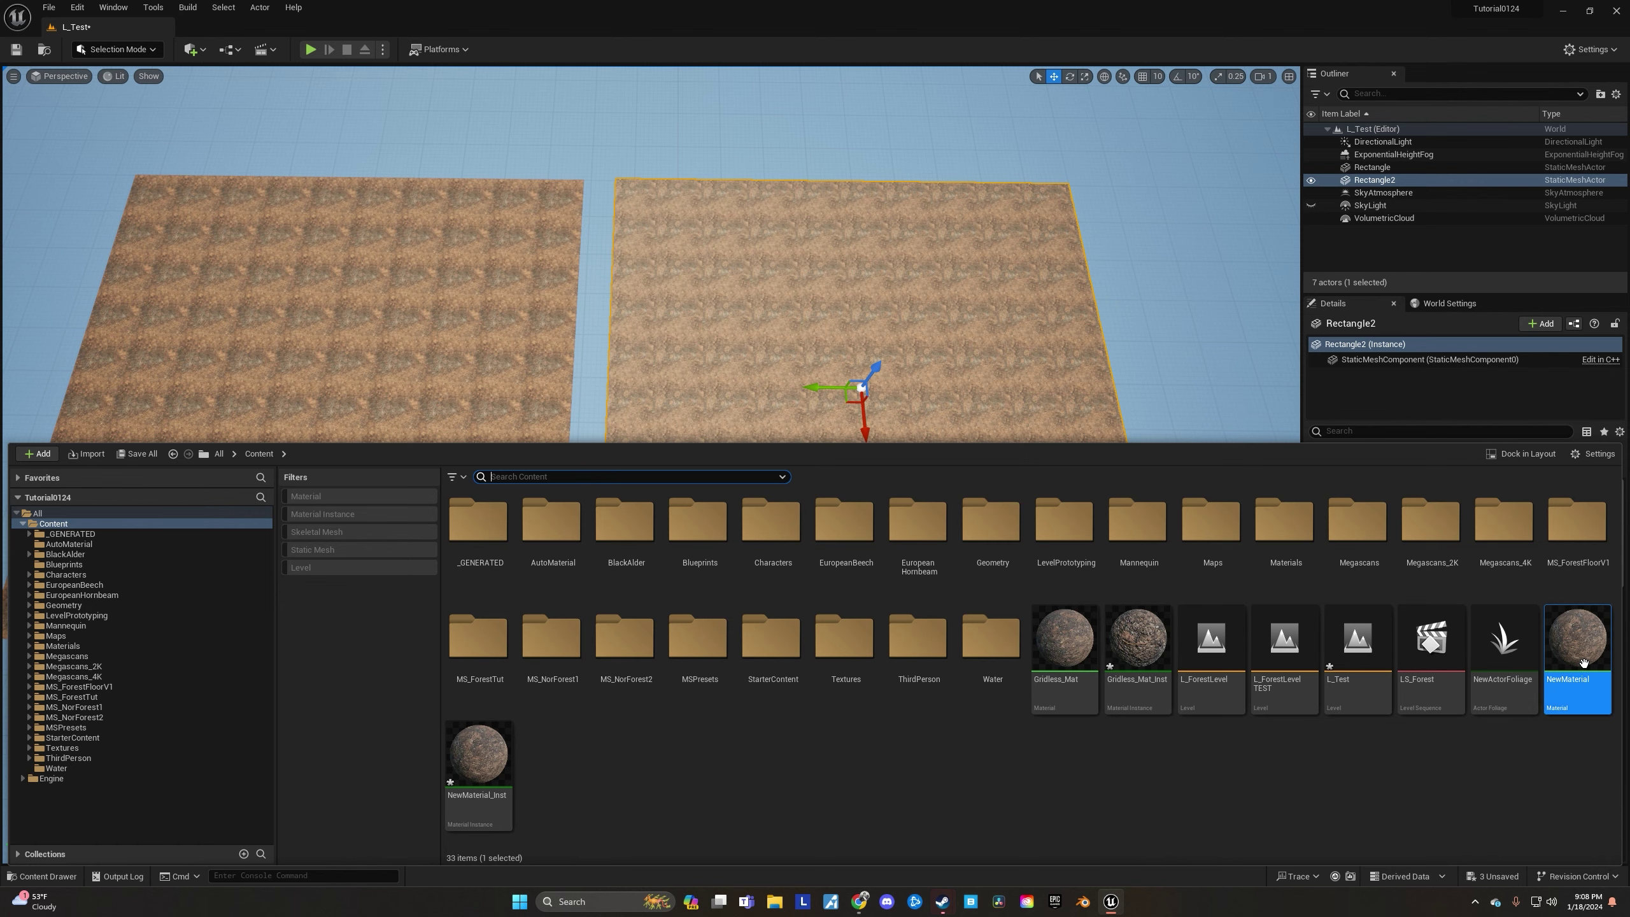
double_click(507, 775)
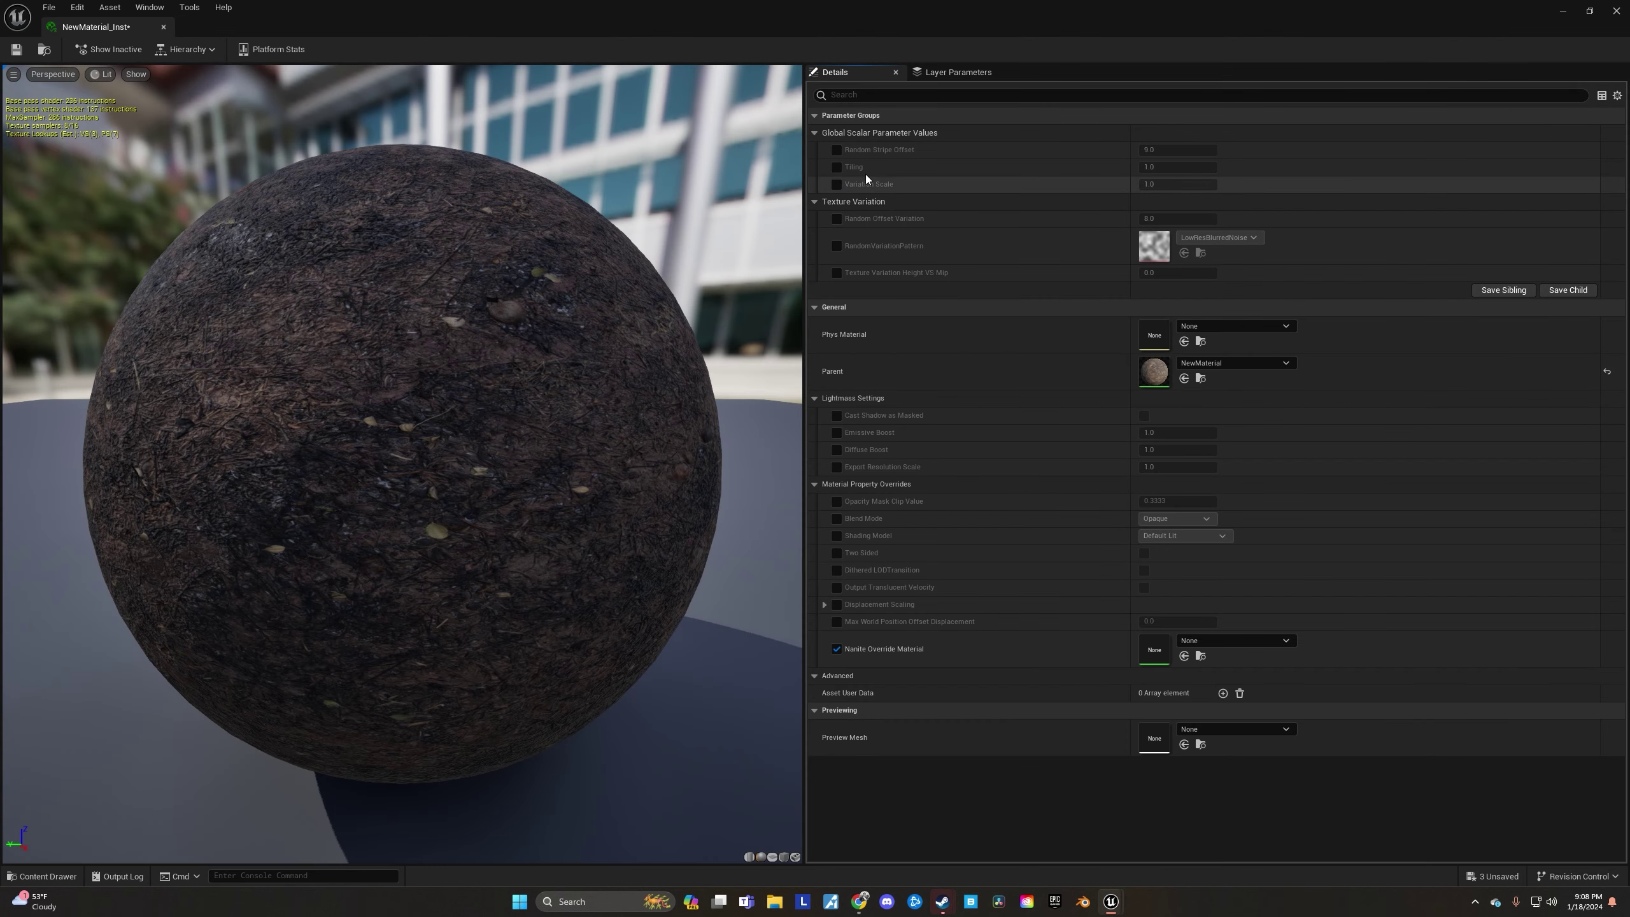
left_click(836, 184)
left_click(836, 167)
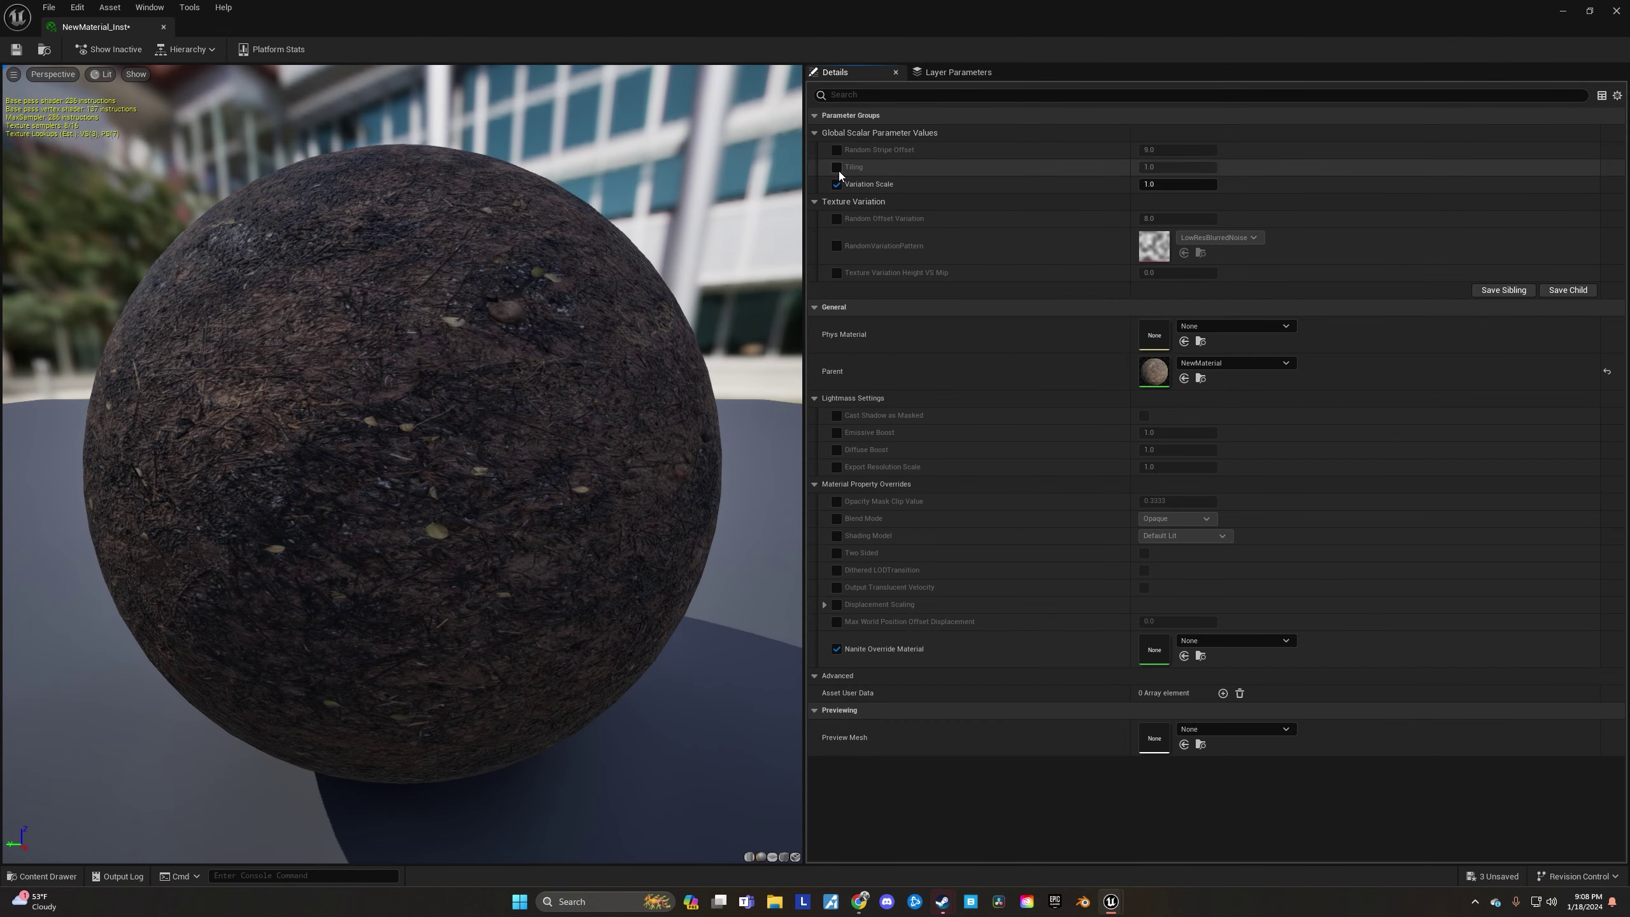
left_click(1592, 14)
left_click_drag(785, 137, 203, 221)
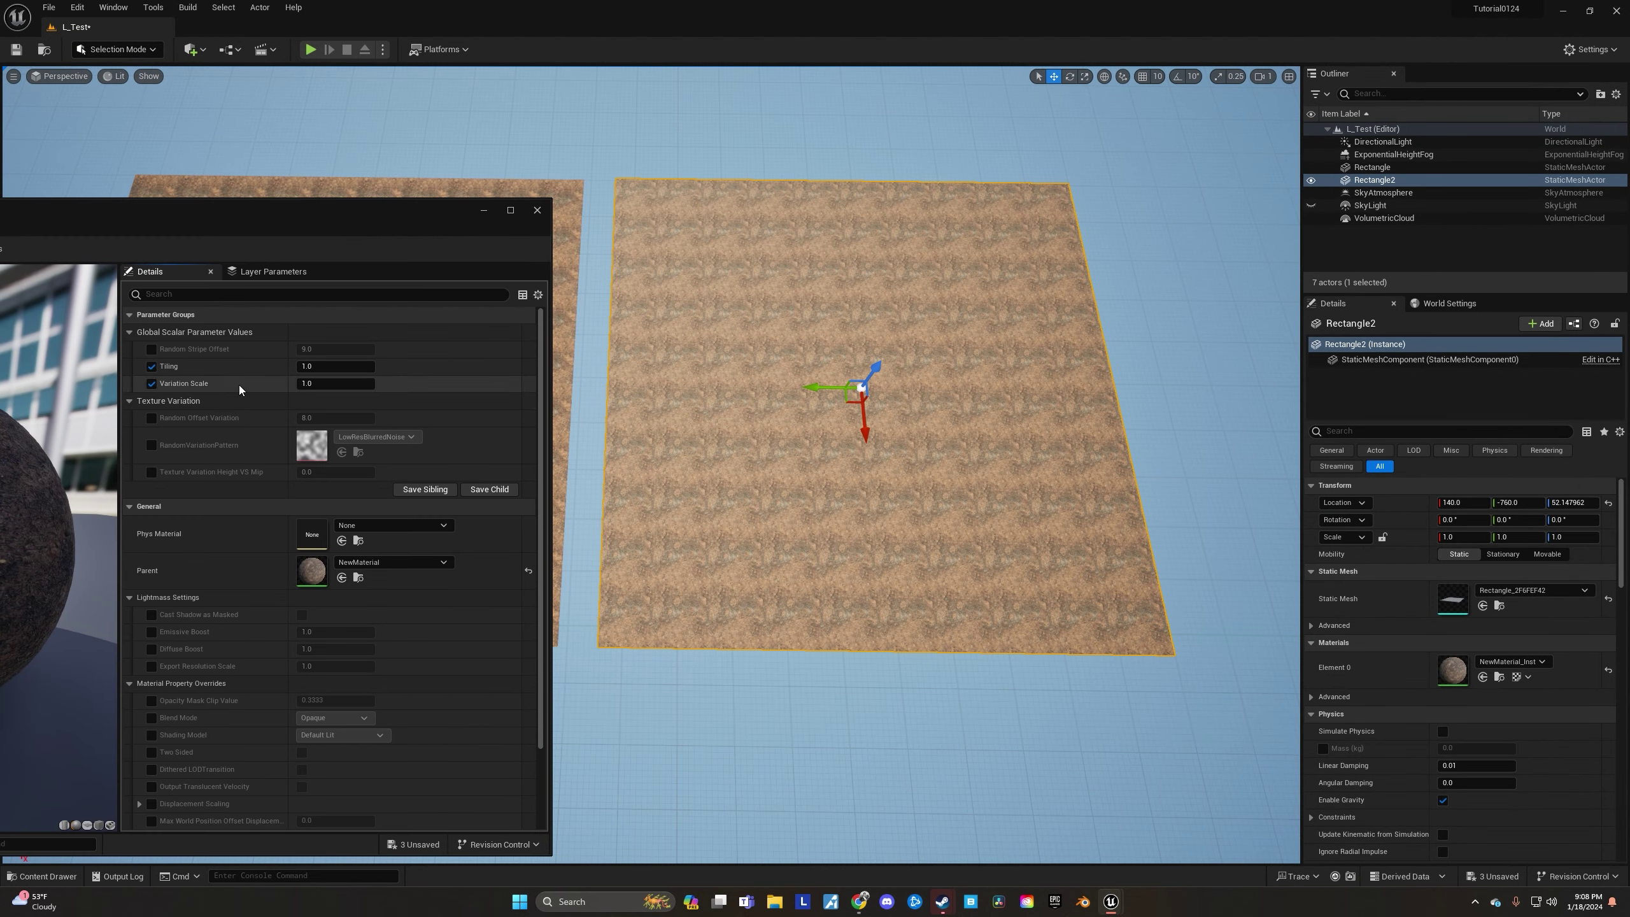
- Try a Variation Scale of about 0.71 in NewMaterial_Inst and check the effect on the Rectangle2 plane
mouse_move(307, 382)
left_mouse_down()
mouse_move(347, 382)
mouse_move(290, 383)
left_mouse_up()
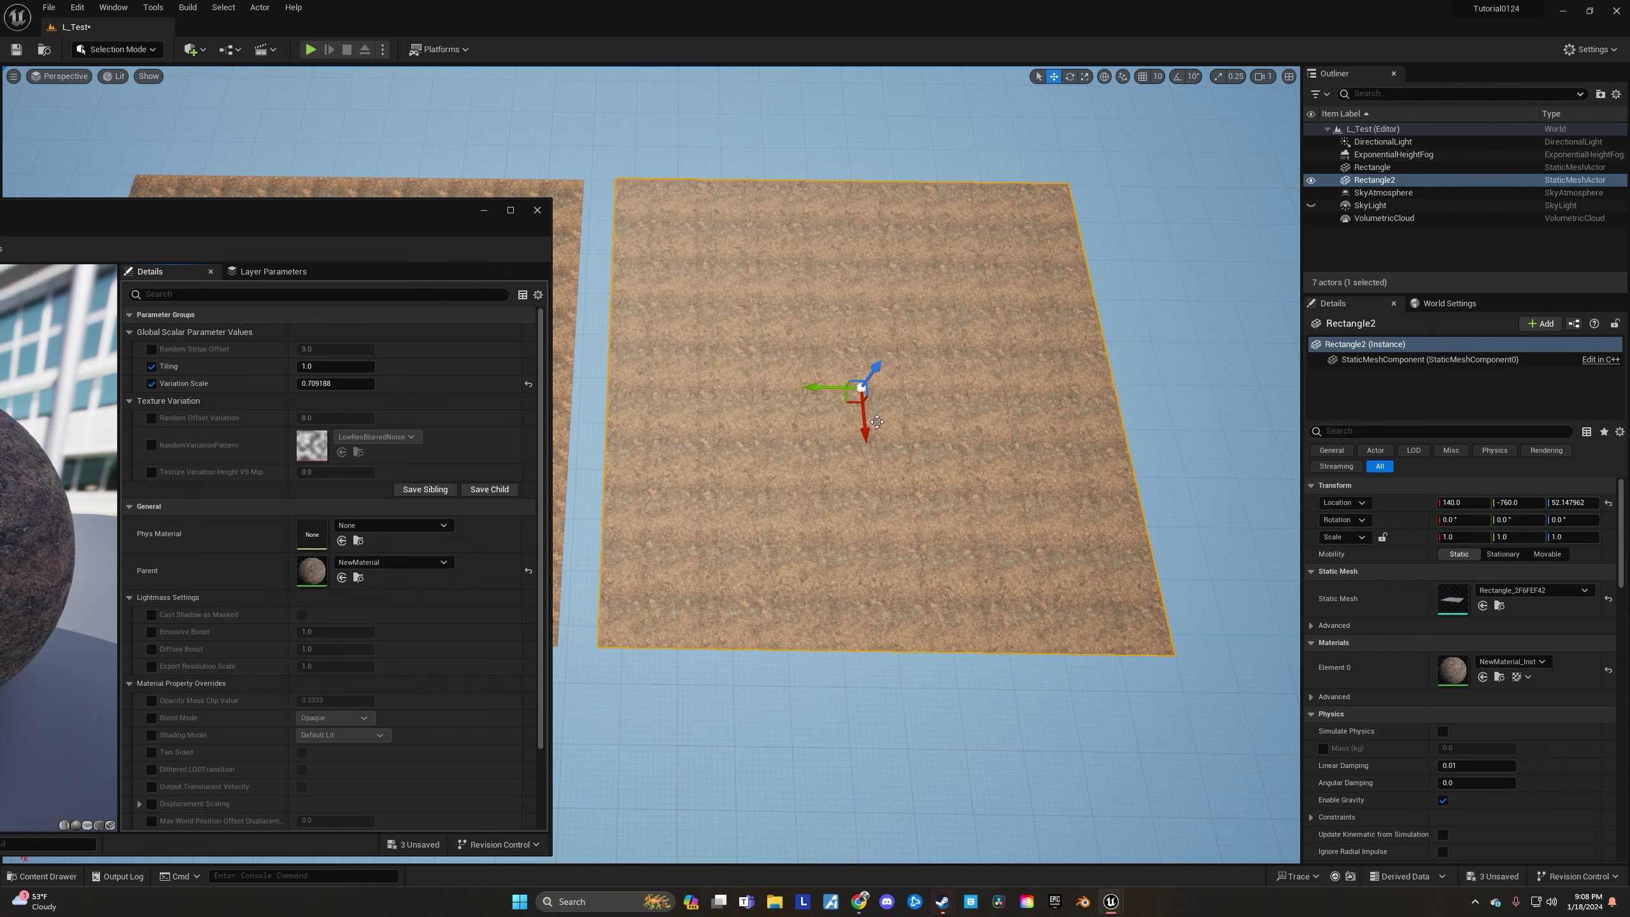
key("a")
right_click_drag(697, 481, 704, 481)
key("s")
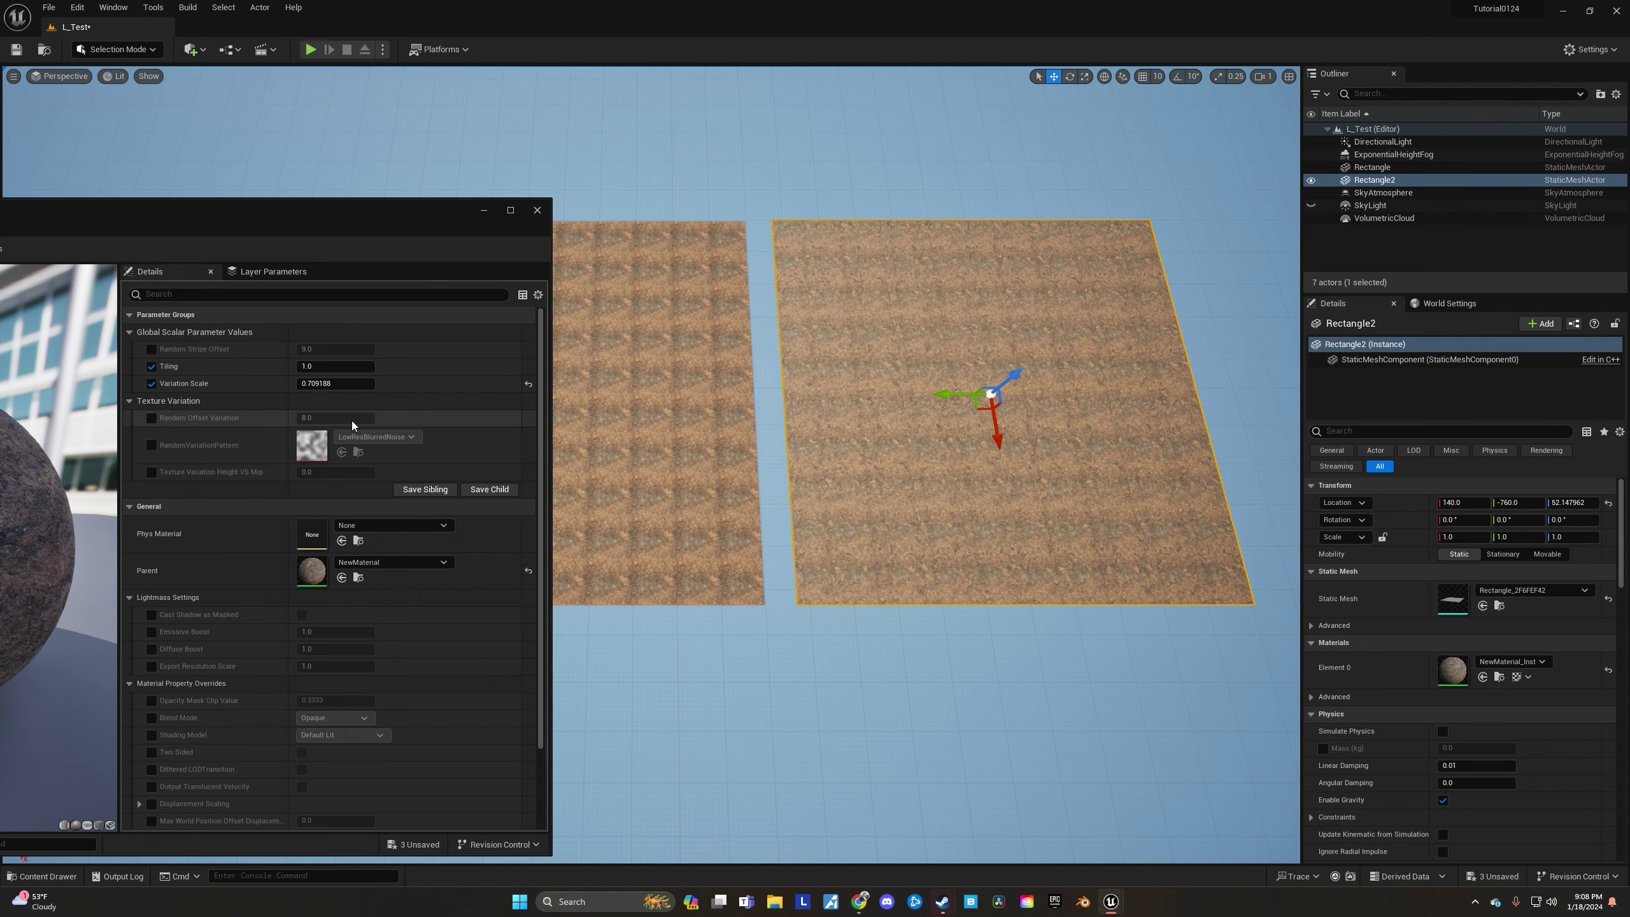
- Raise the instance's Variation Scale to about 88.5, and gradually reduce it to about 2.54 while watching the Rectangle2 plane
left_click_drag(320, 384, 411, 384)
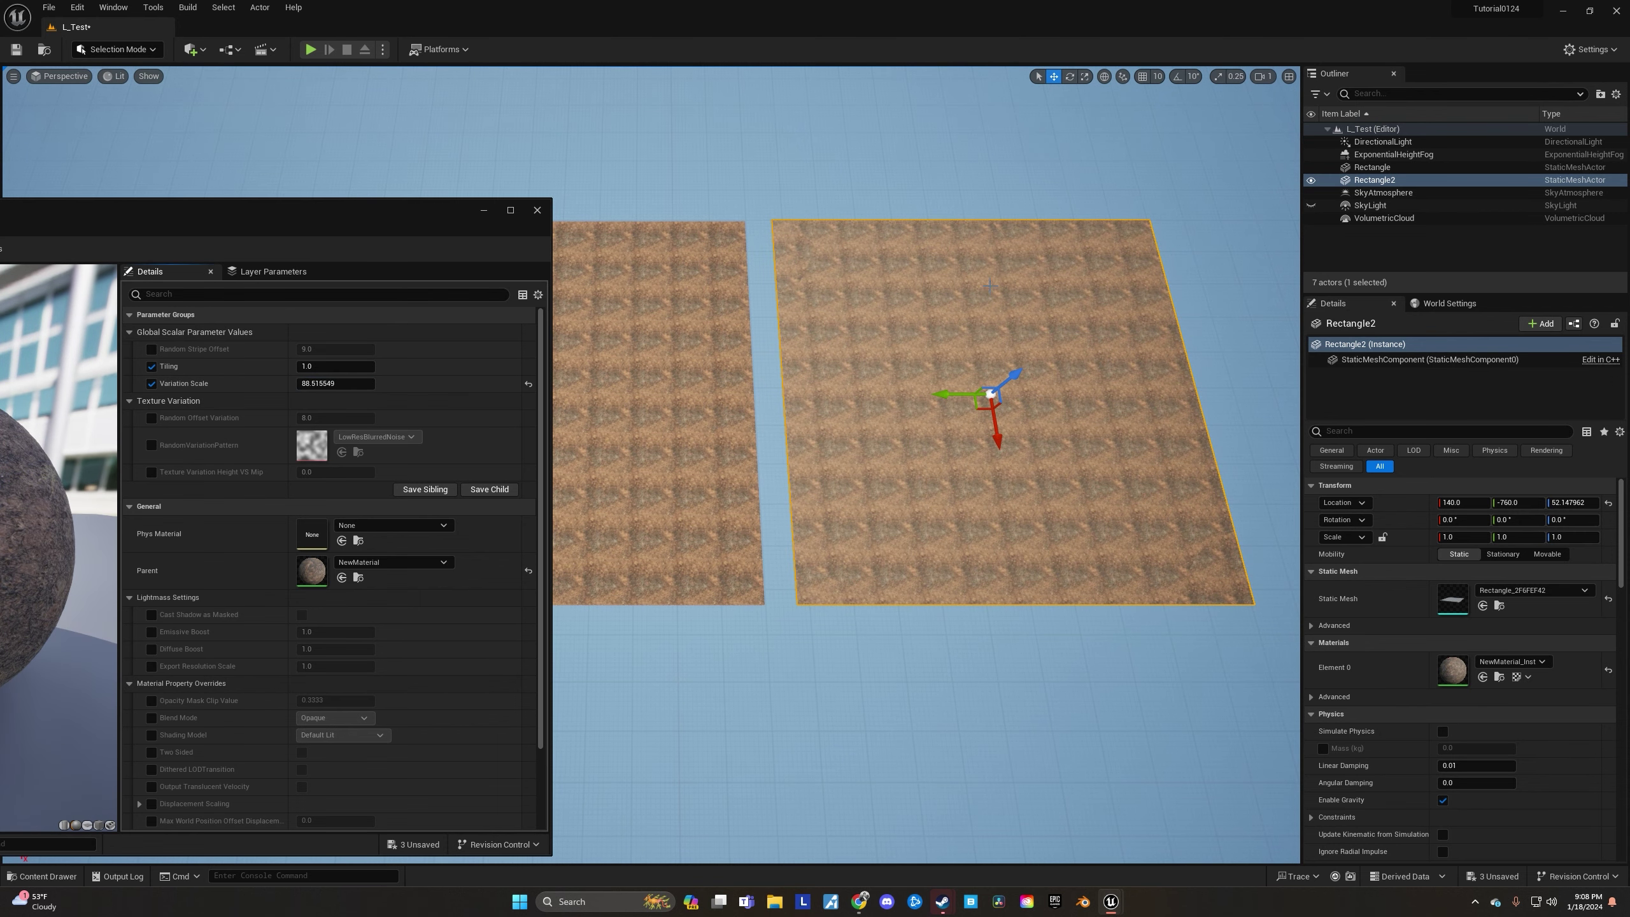
left_click_drag(340, 383, 308, 383)
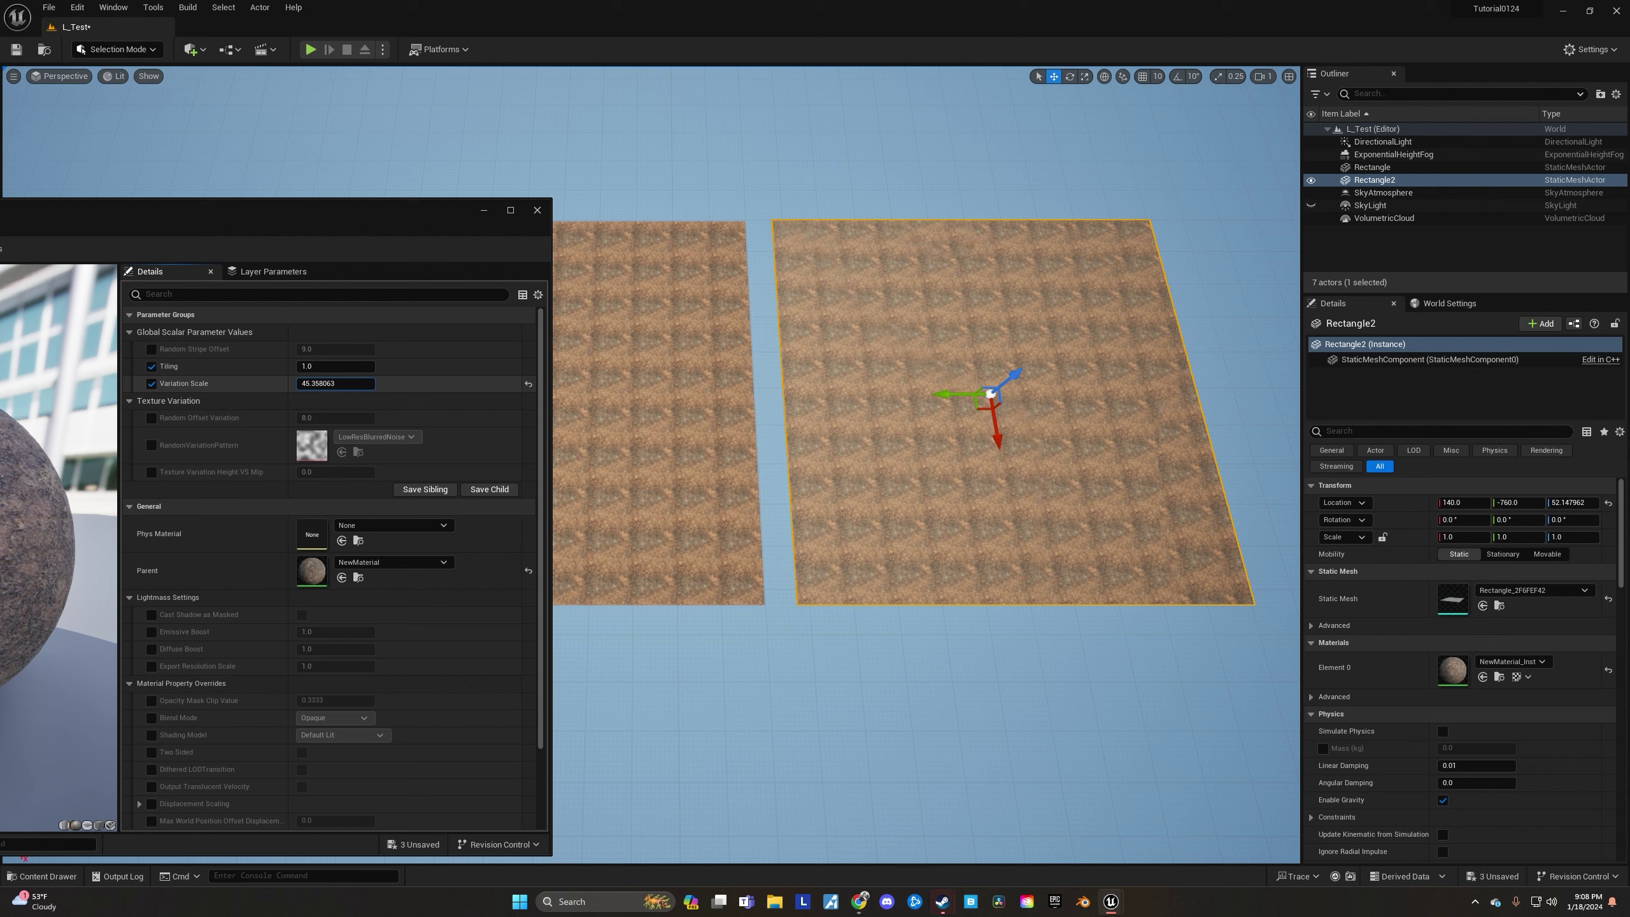
left_click_drag(321, 383, 314, 383)
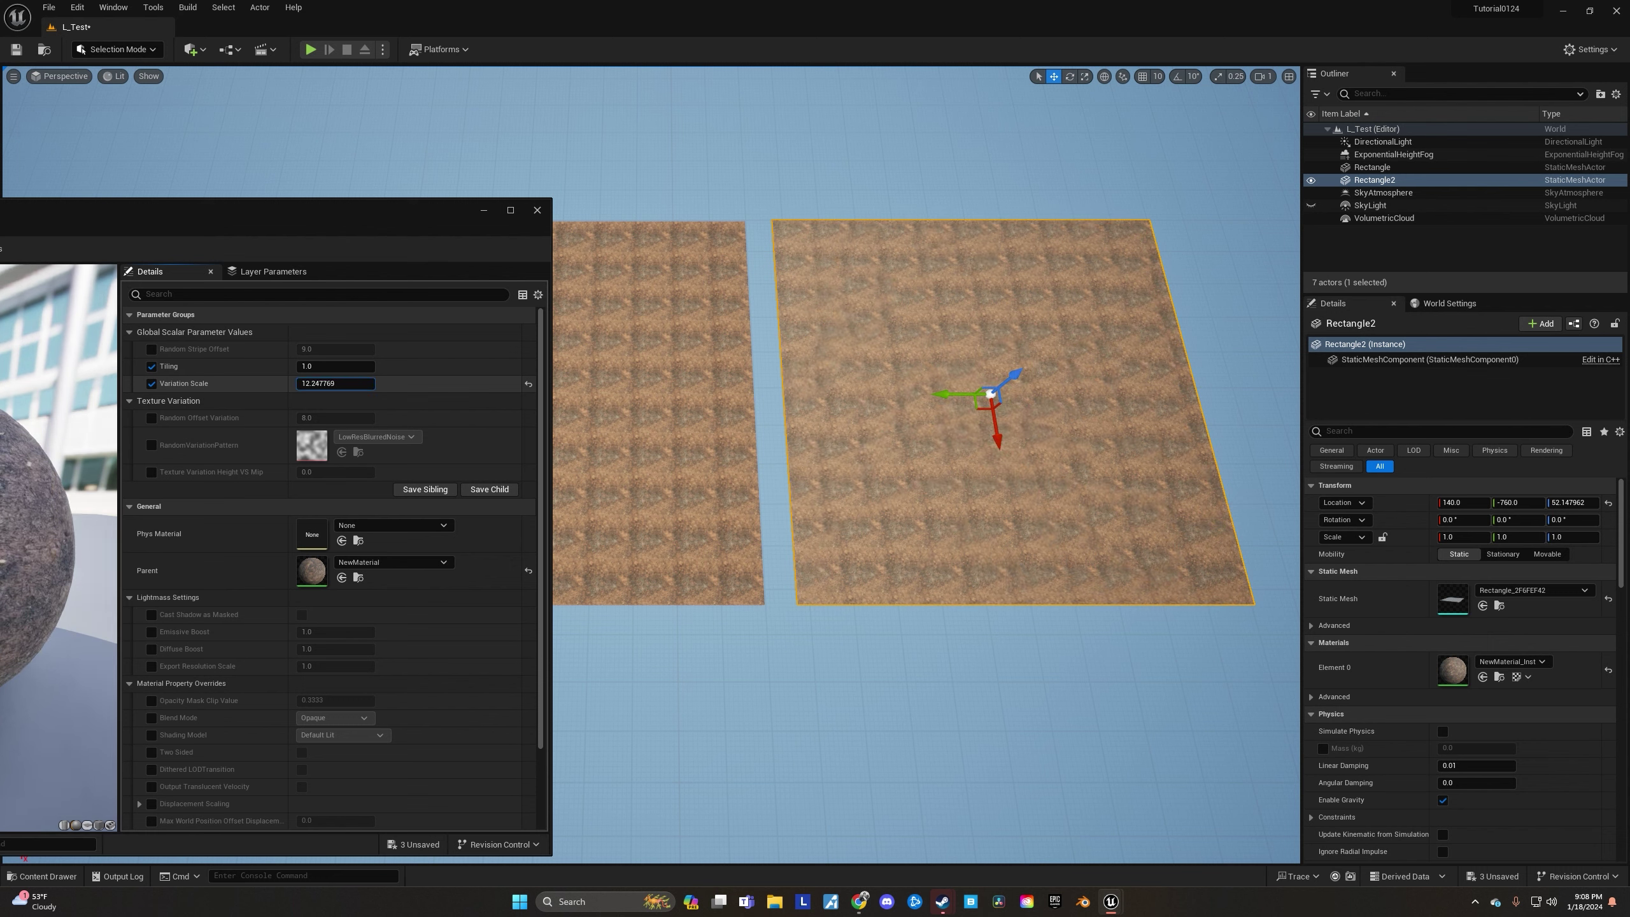
left_click_drag(314, 384, 297, 383)
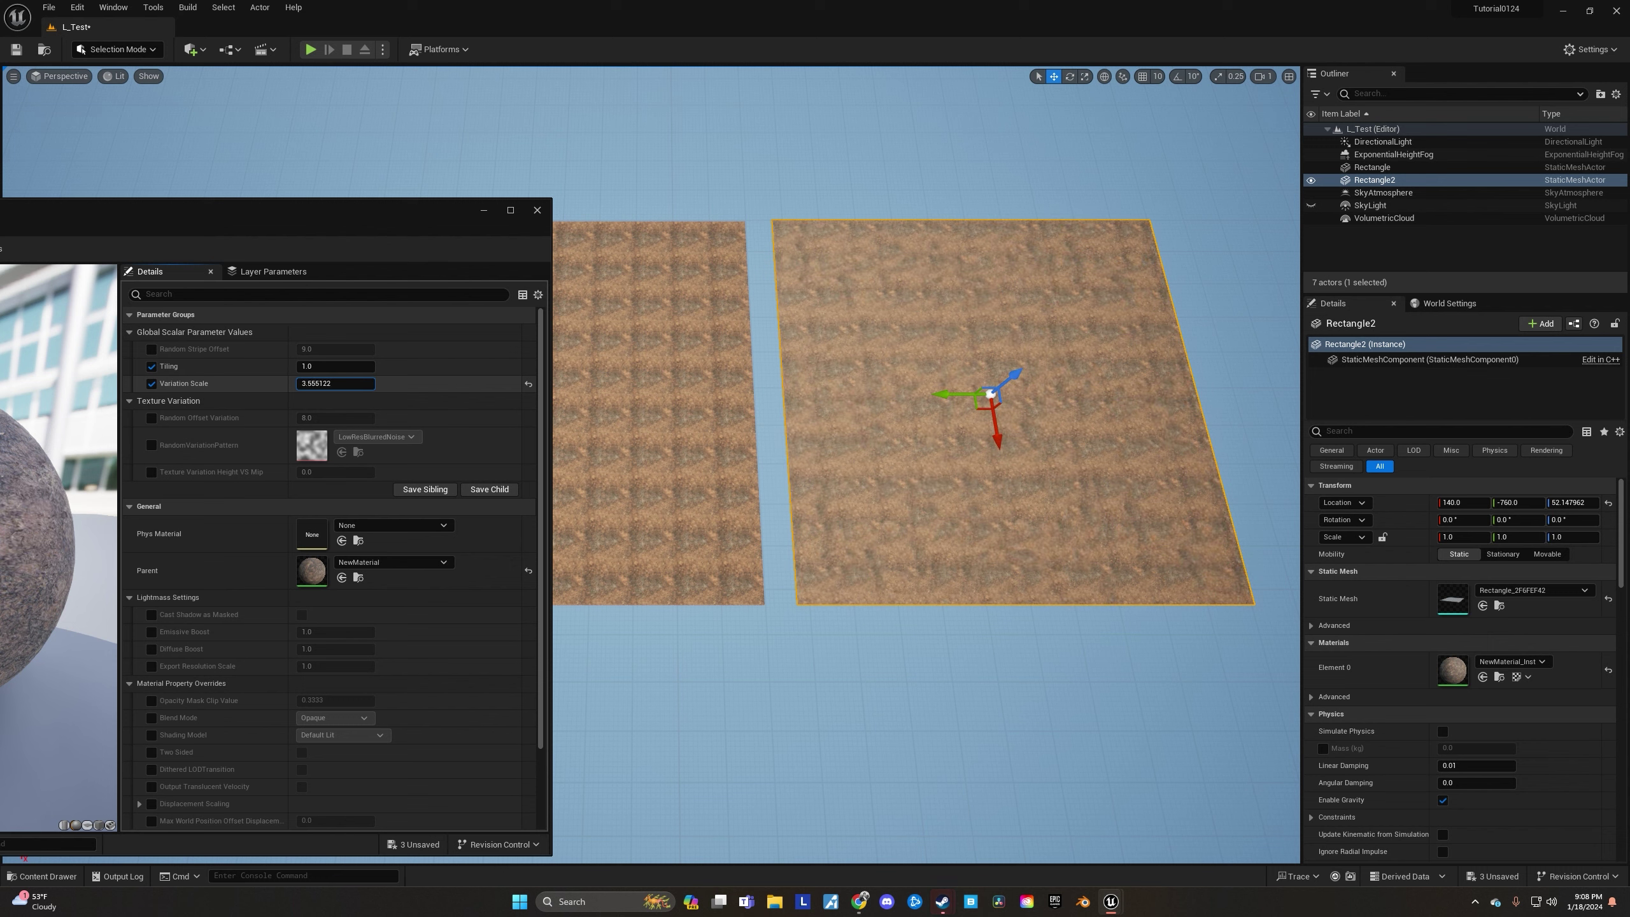
left_click_drag(297, 383, 295, 384)
right_click_drag(834, 437, 810, 428)
key("s")
right_click_drag(744, 684, 777, 699)
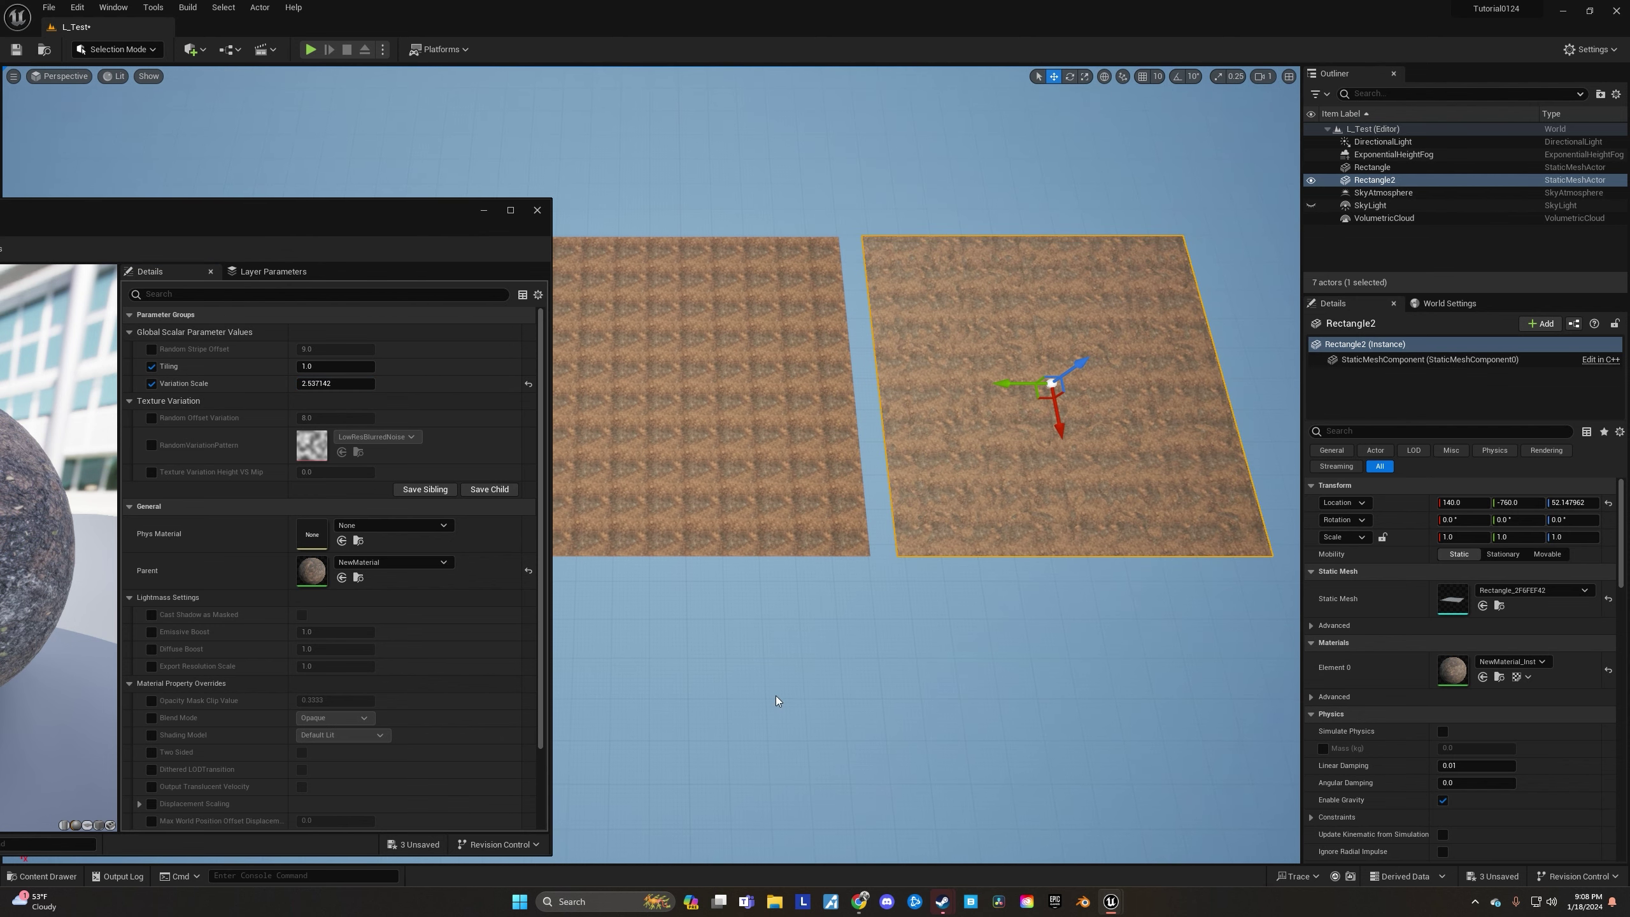
- Save and close NewMaterial_Inst, and compare both ground planes side by side
left_click_drag(311, 226, 429, 234)
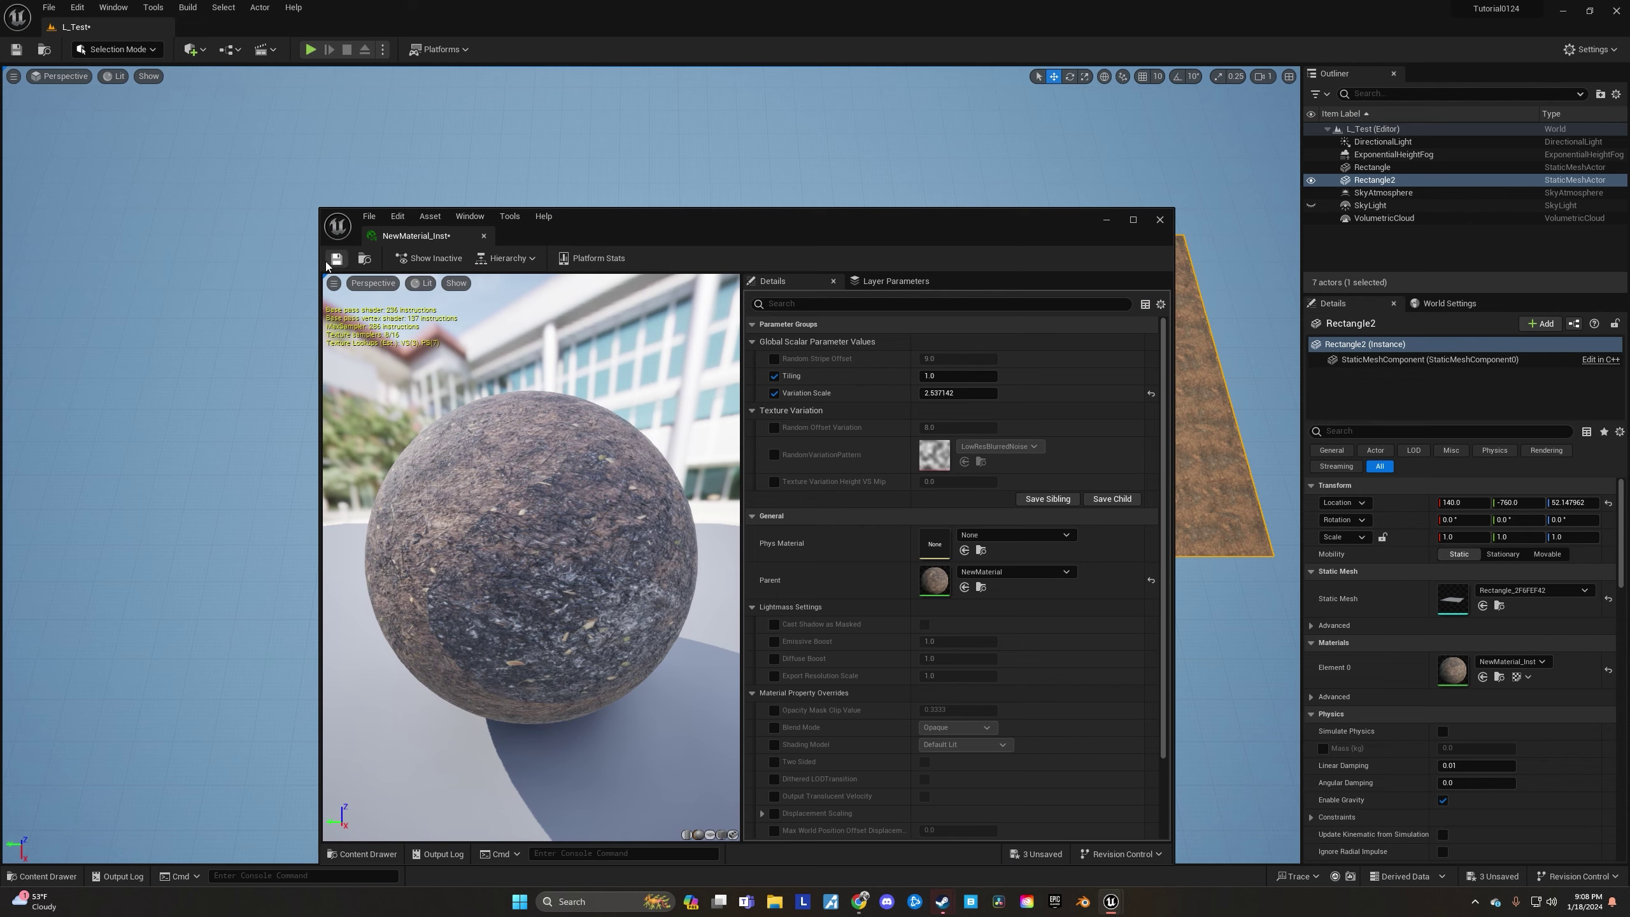
left_click(1160, 220)
key("w")
right_click_drag(1027, 398, 1097, 393)
key("s")
scroll(1177, 302, "up", 3)
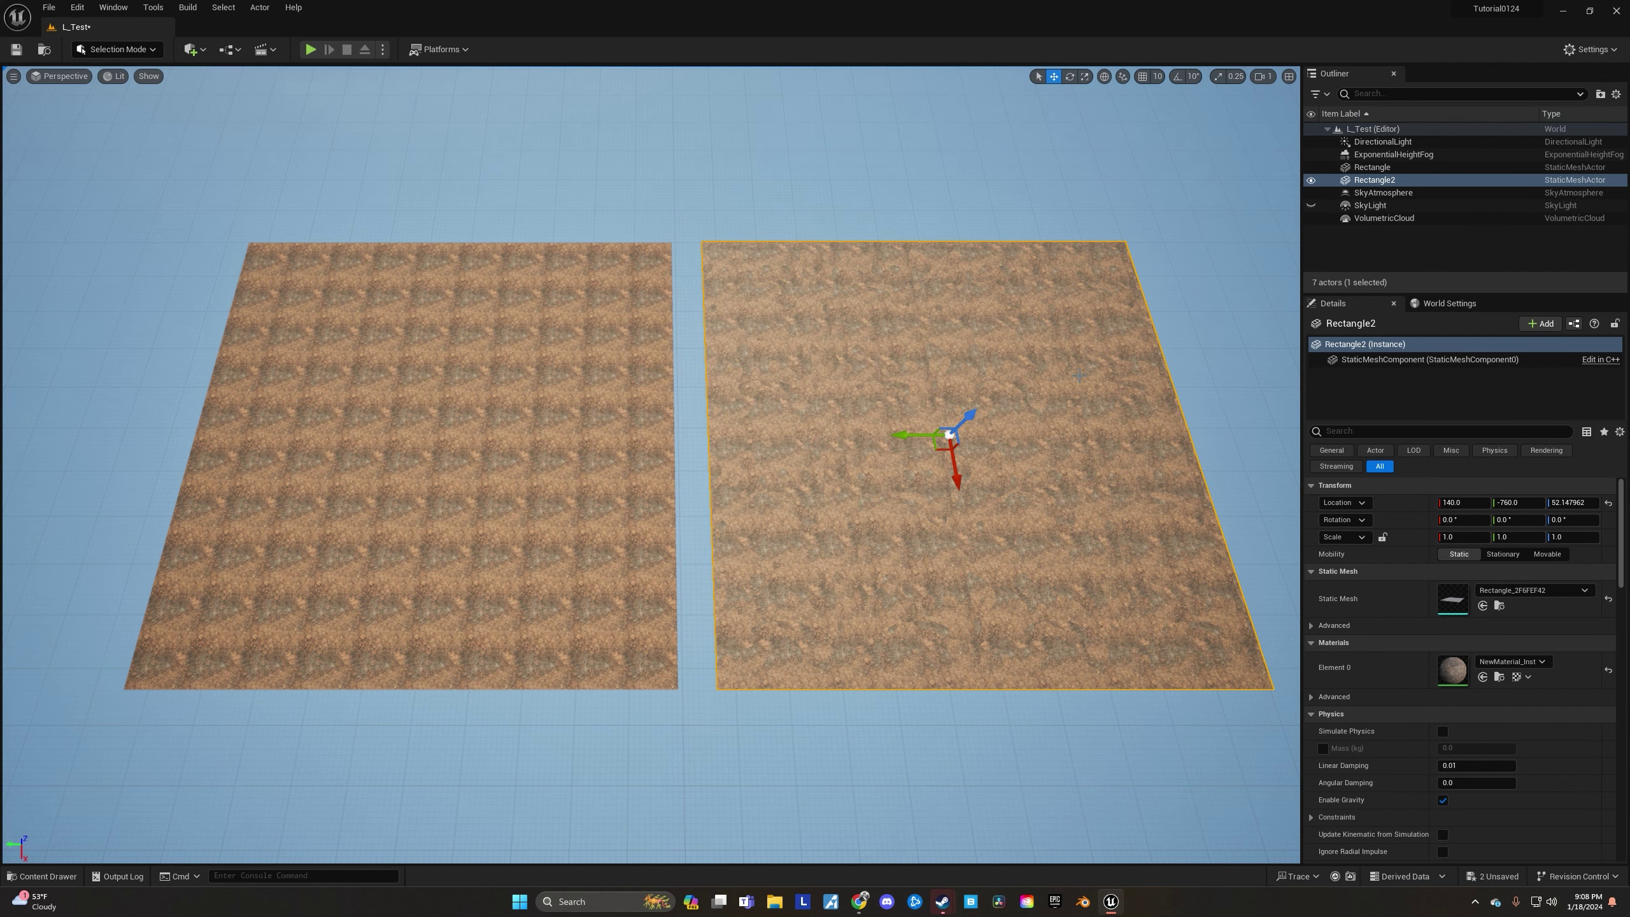
scroll(1051, 366, "down", 2)
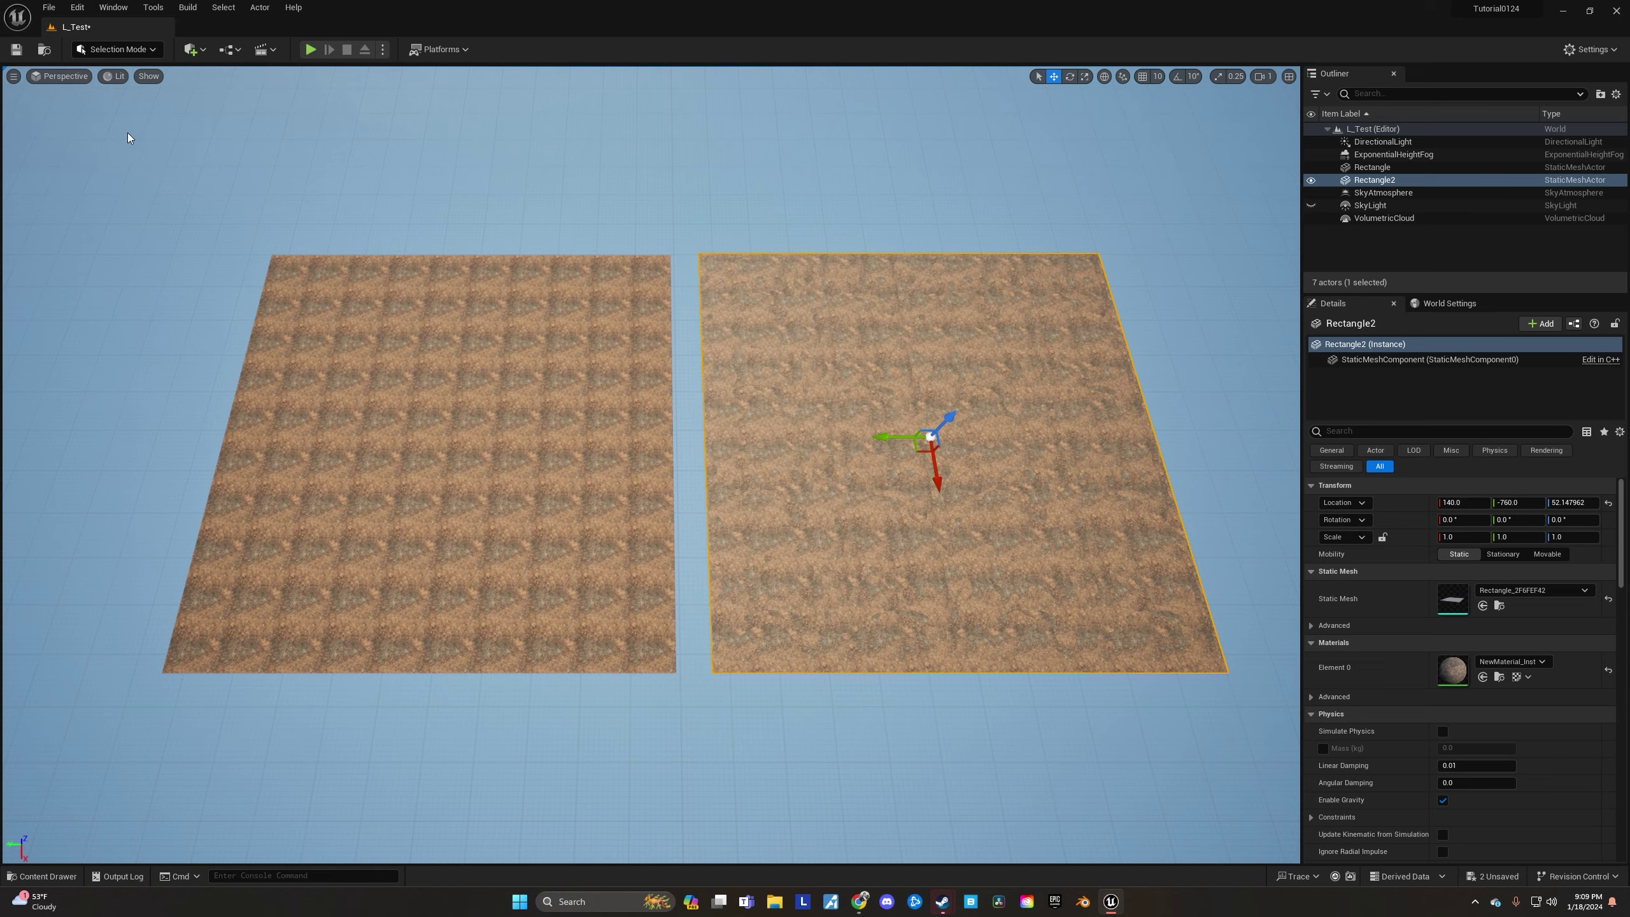